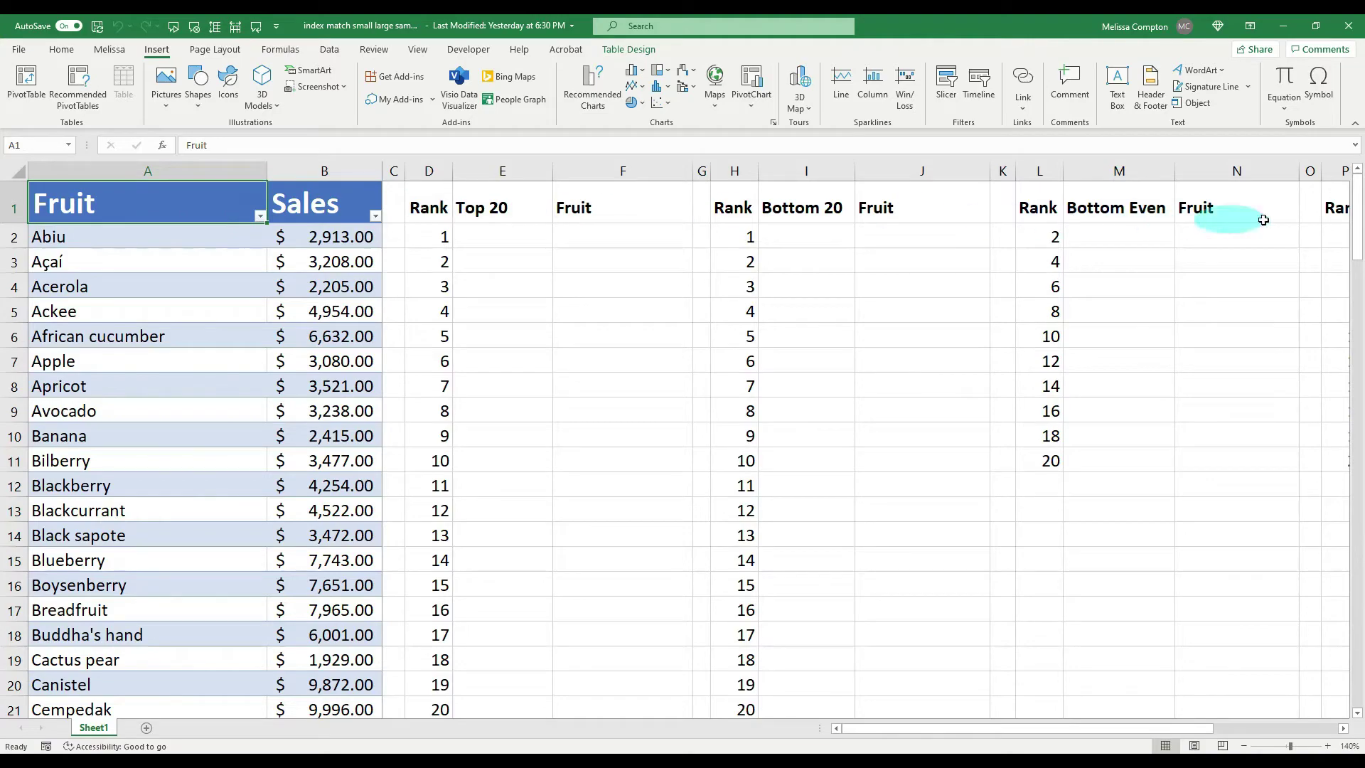
Fill E2:E21 with =LARGE(Sales,D2), listing sales from $9,996.00 down to $8,864.00.
mouse_move(1357, 213)
mouse_down()
mouse_move(1356, 658)
mouse_move(1350, 202)
mouse_up()
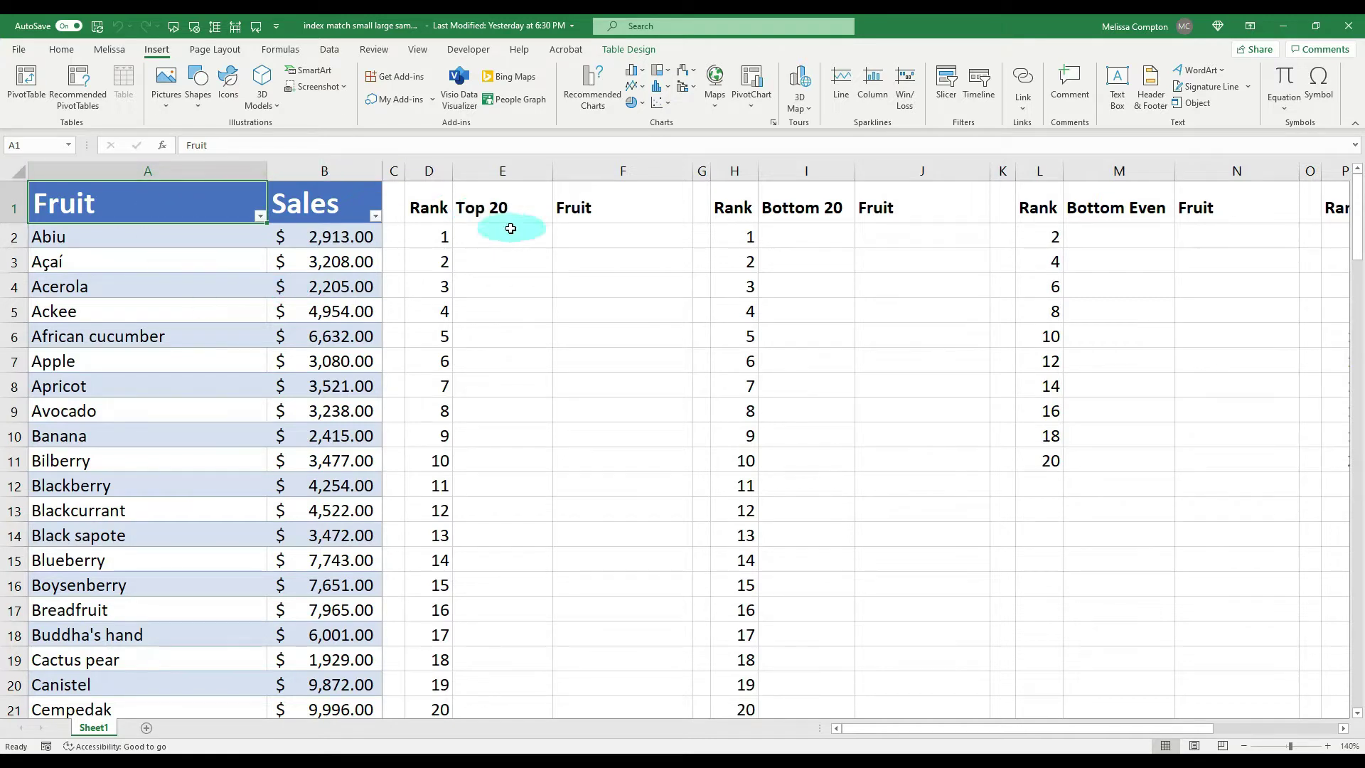
click(485, 235)
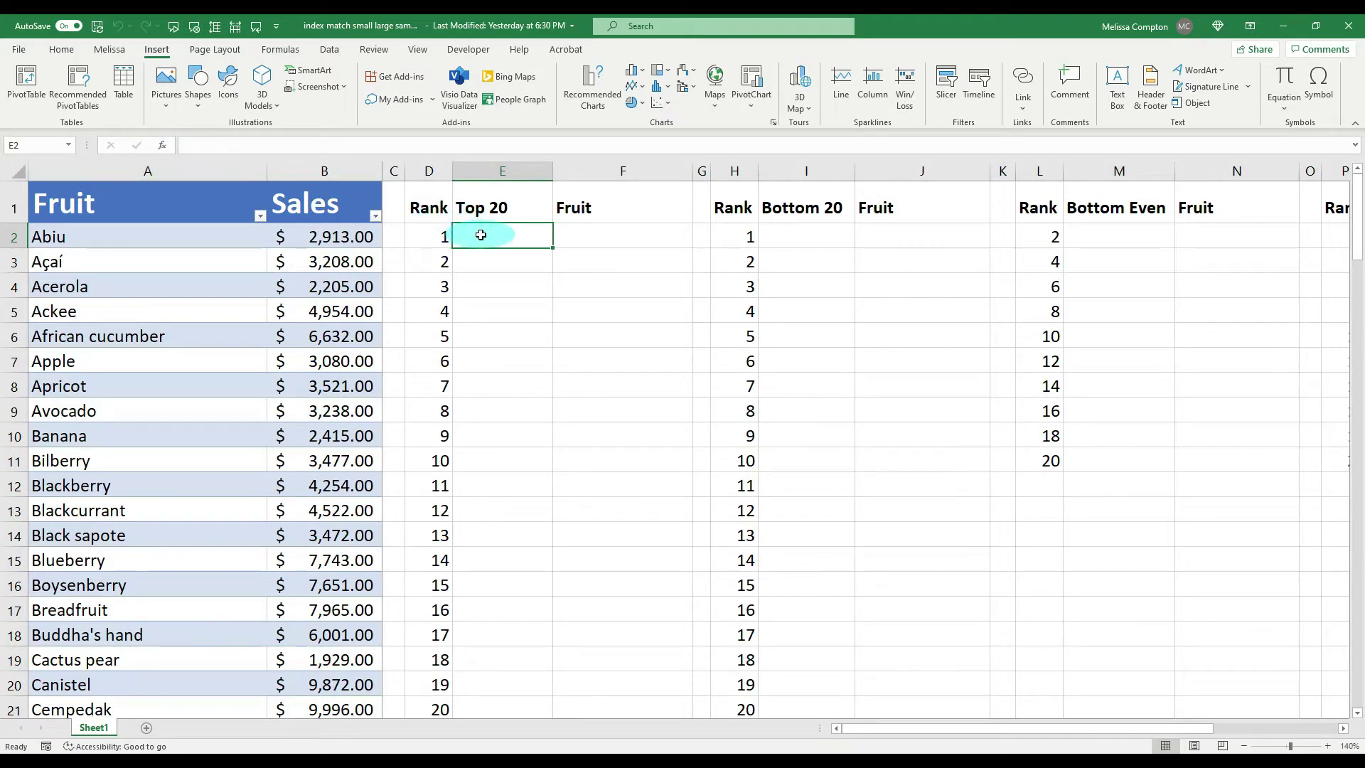
text(=)
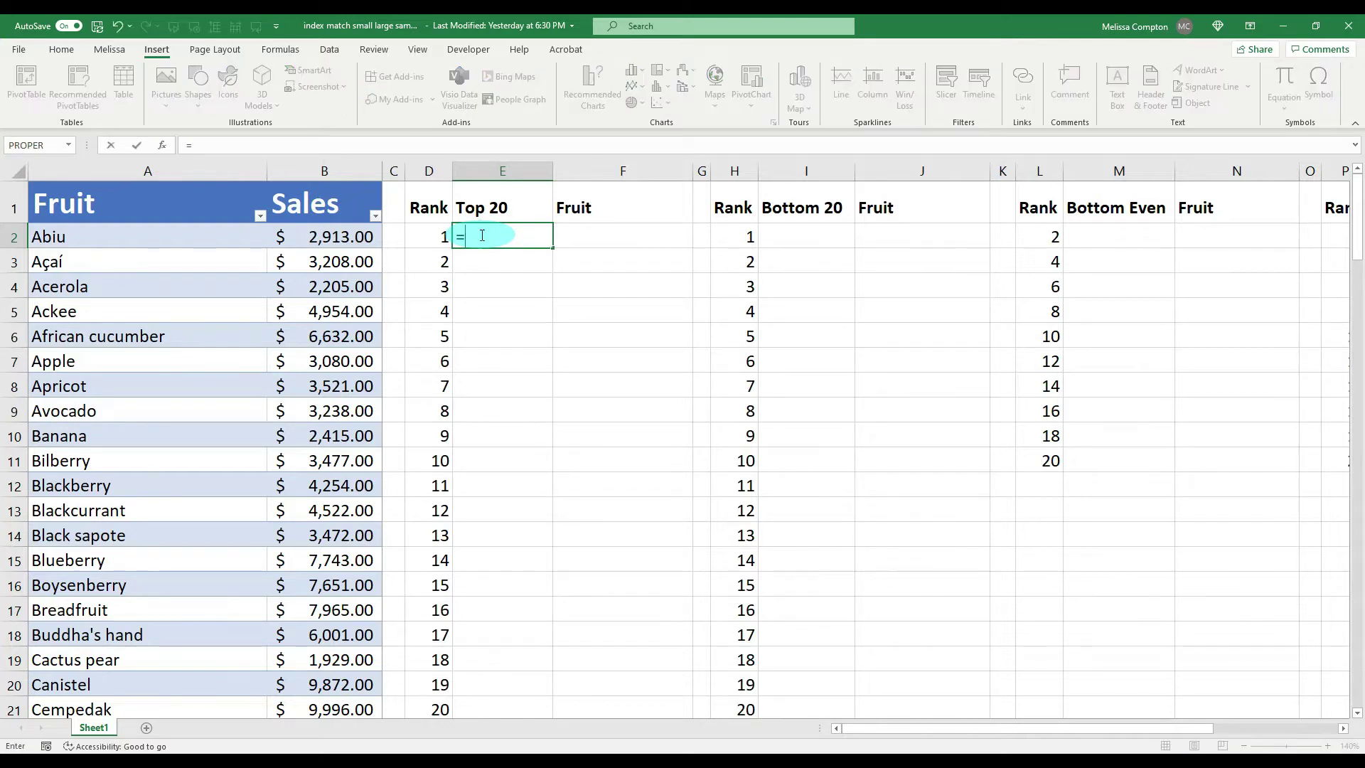
text(large()
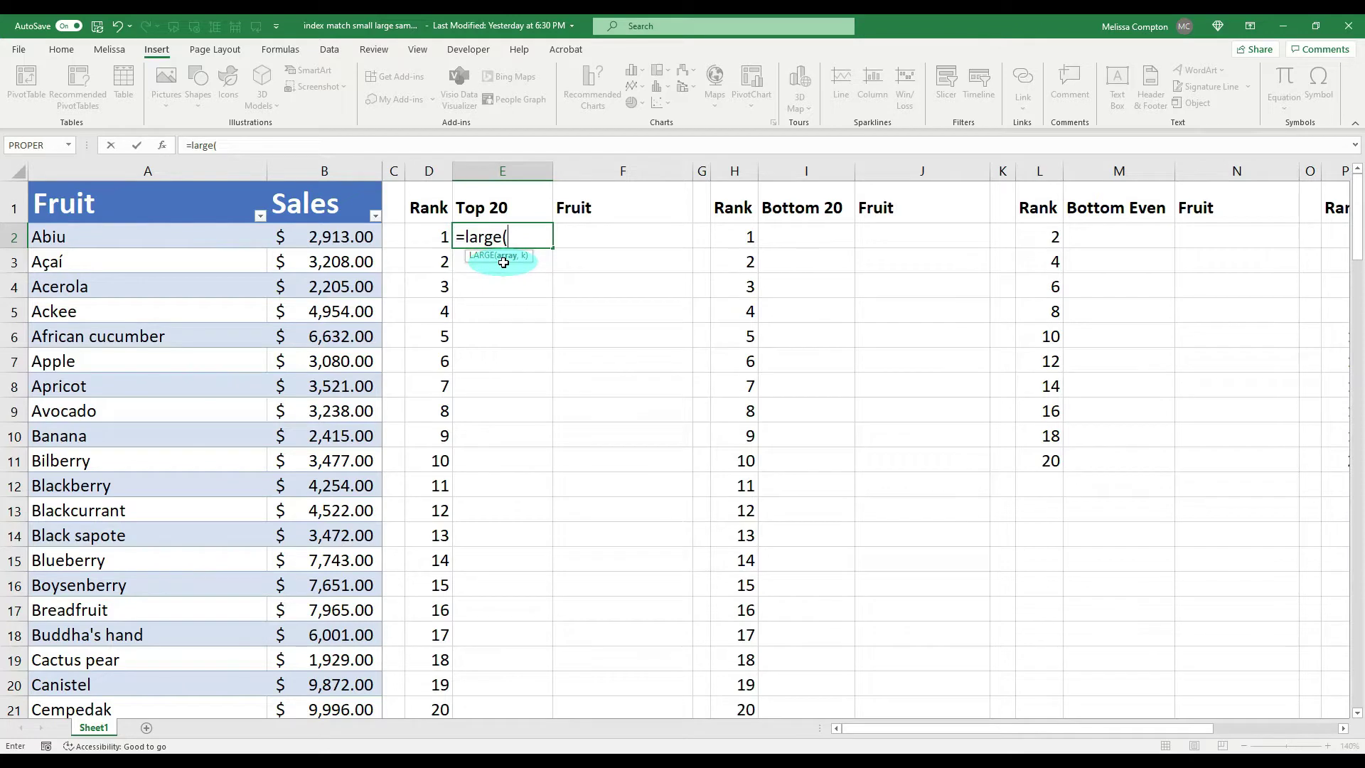
click(324, 170)
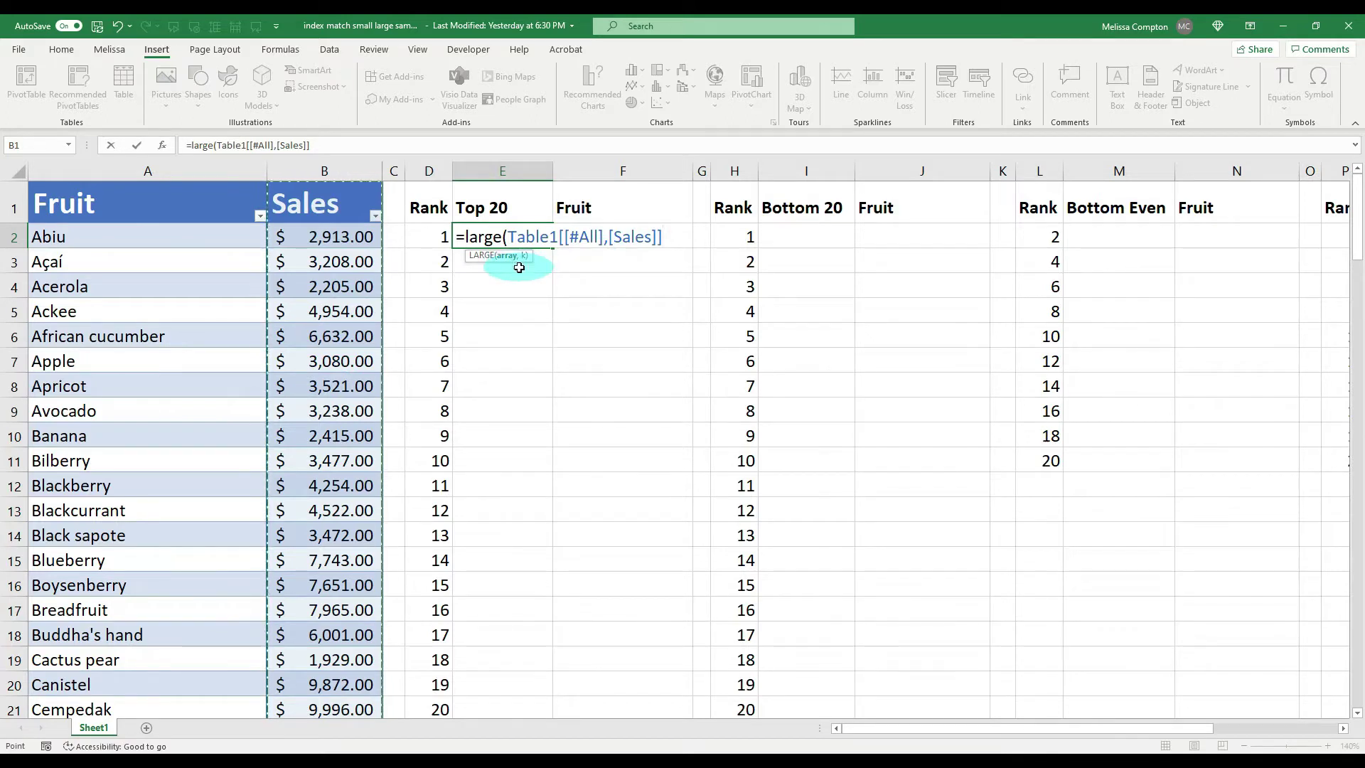
text(,)
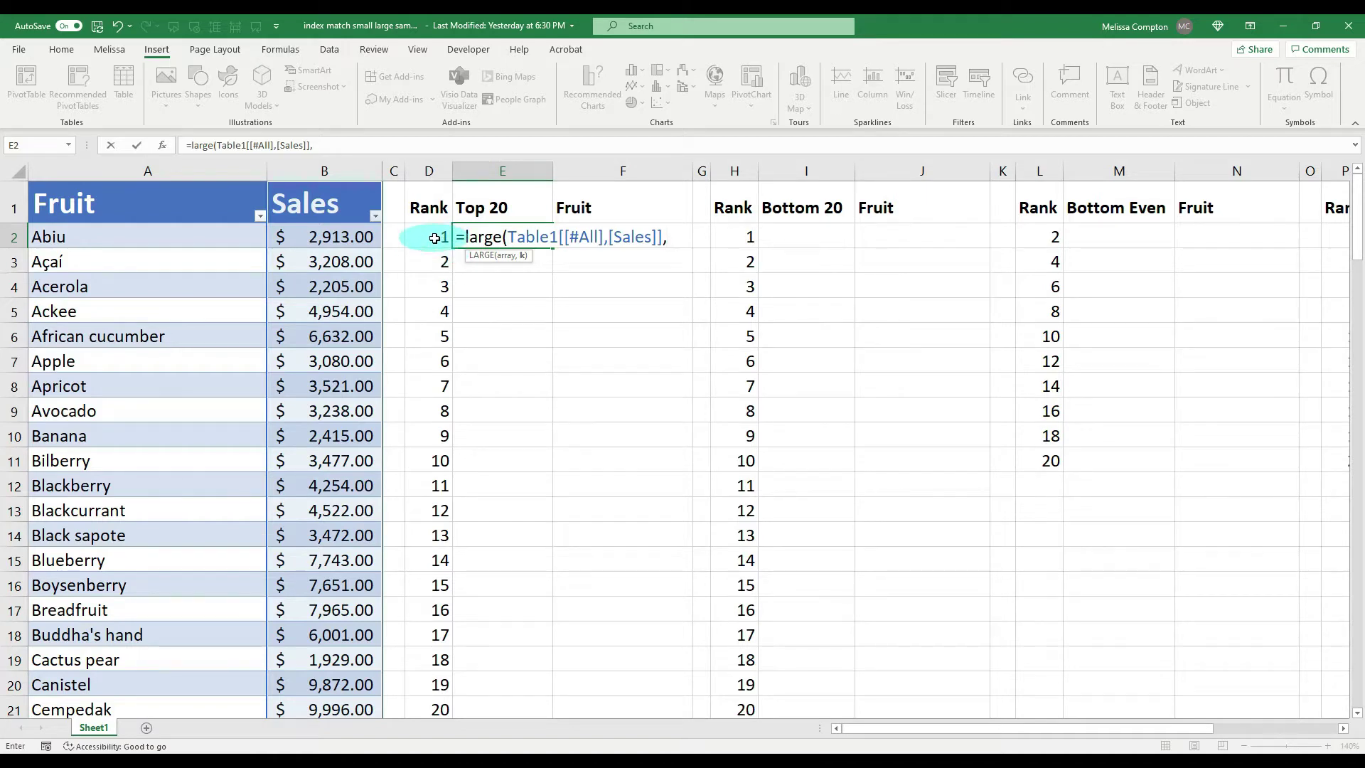
click(434, 238)
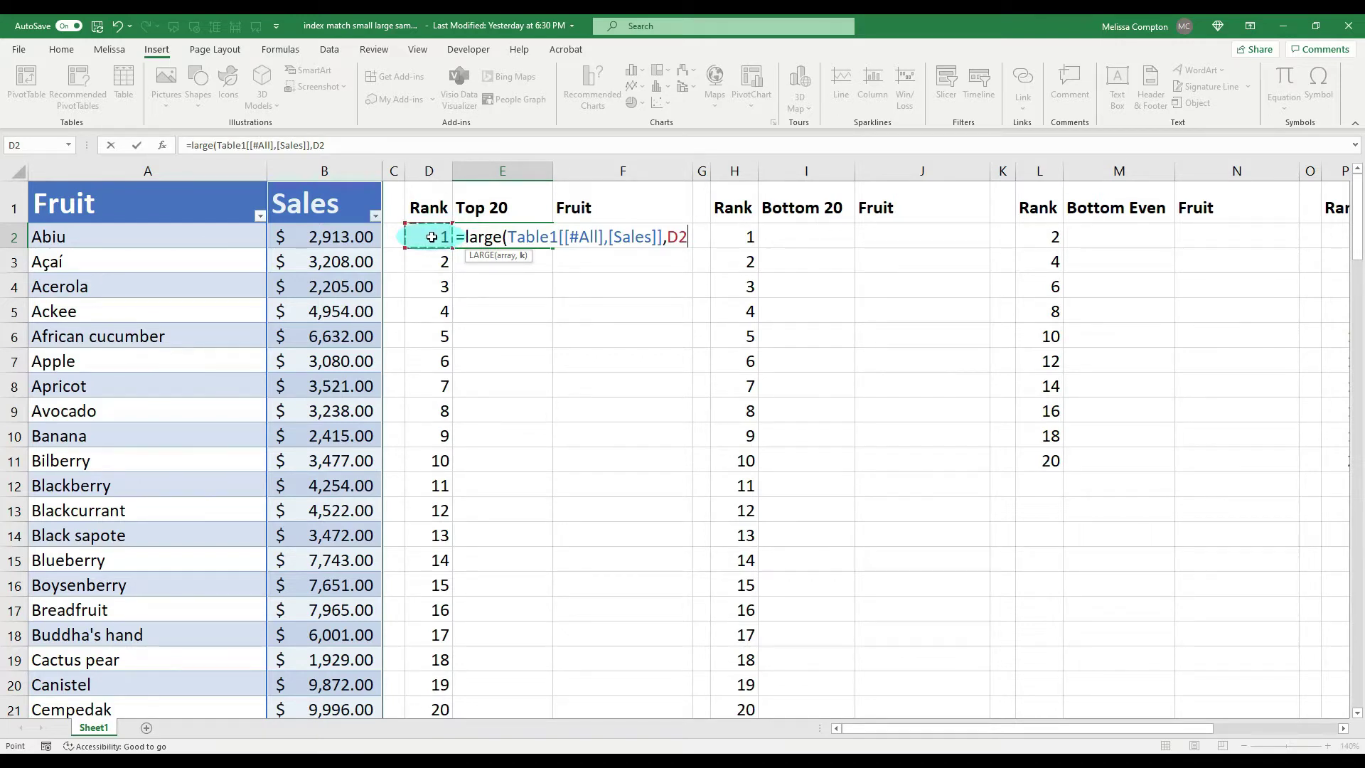
text())
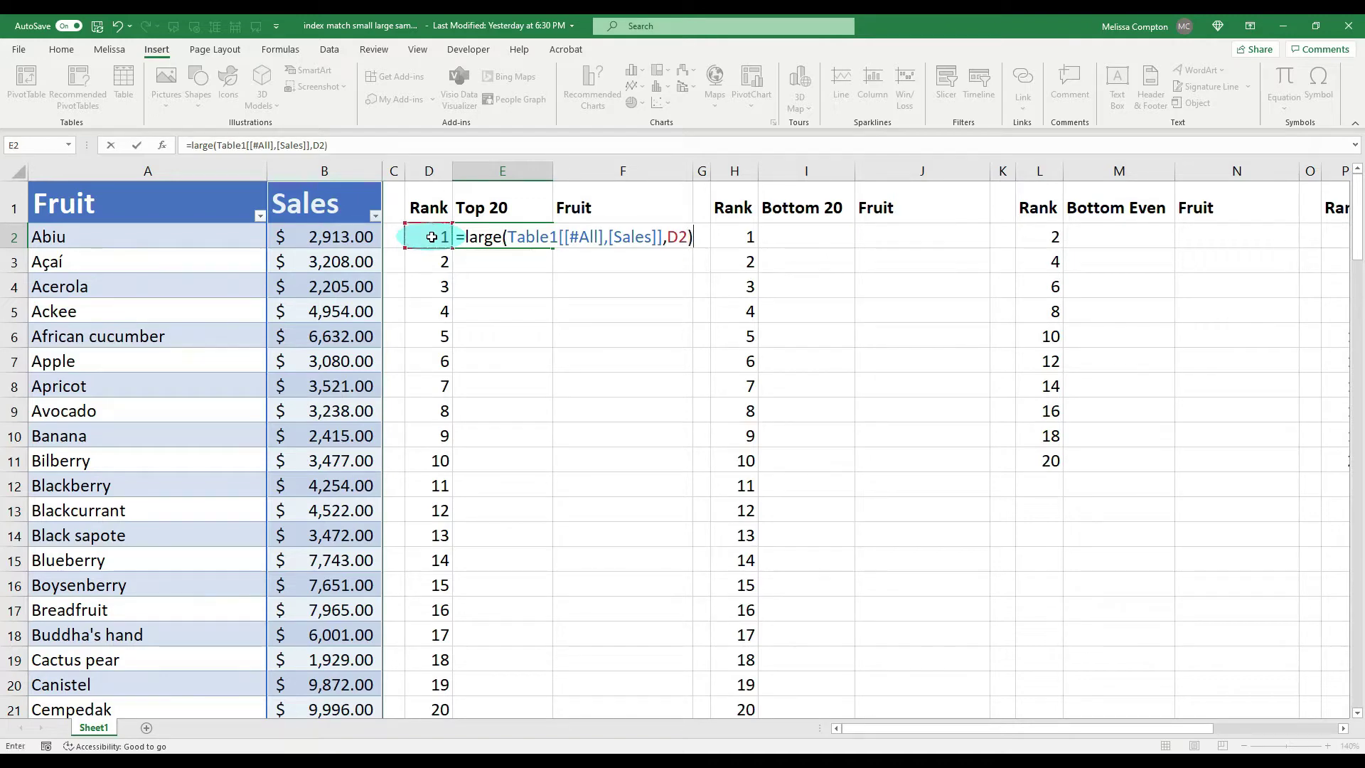
key(Return)
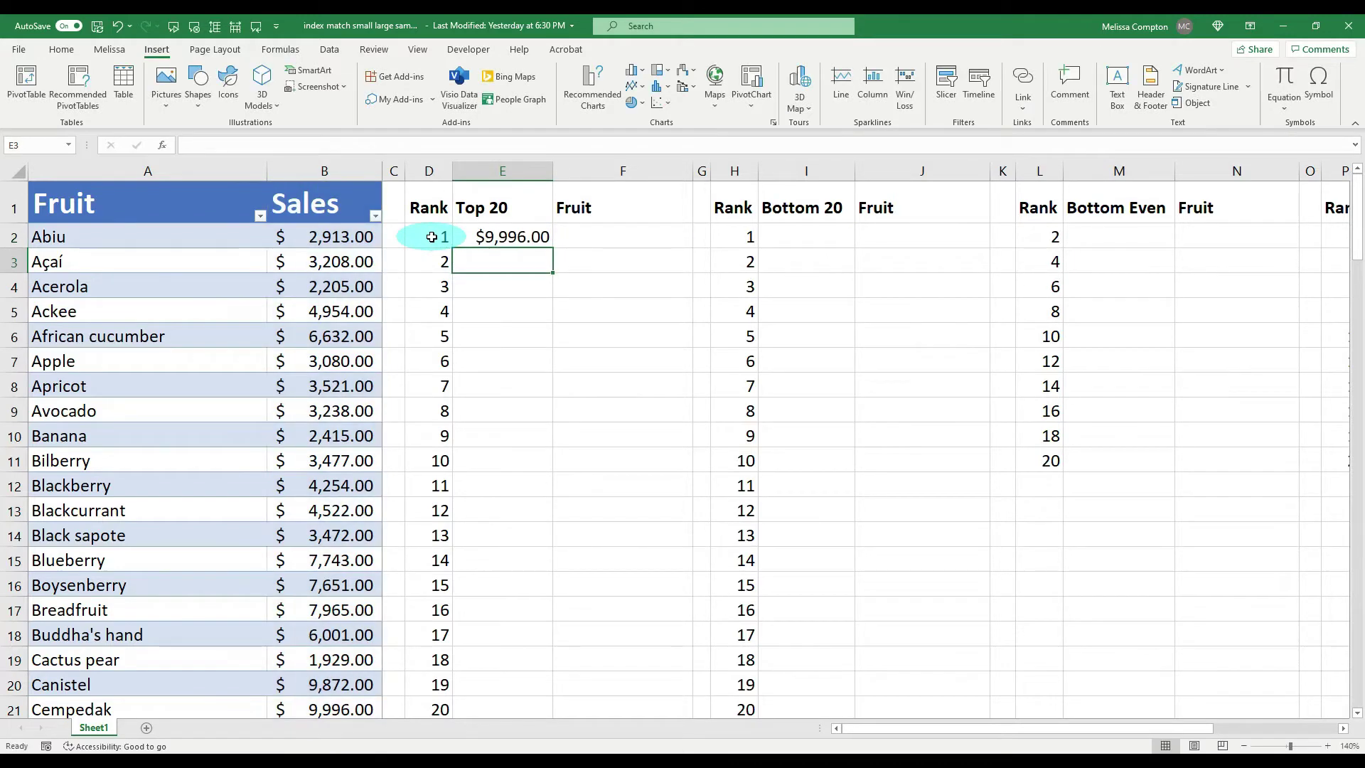
click(486, 239)
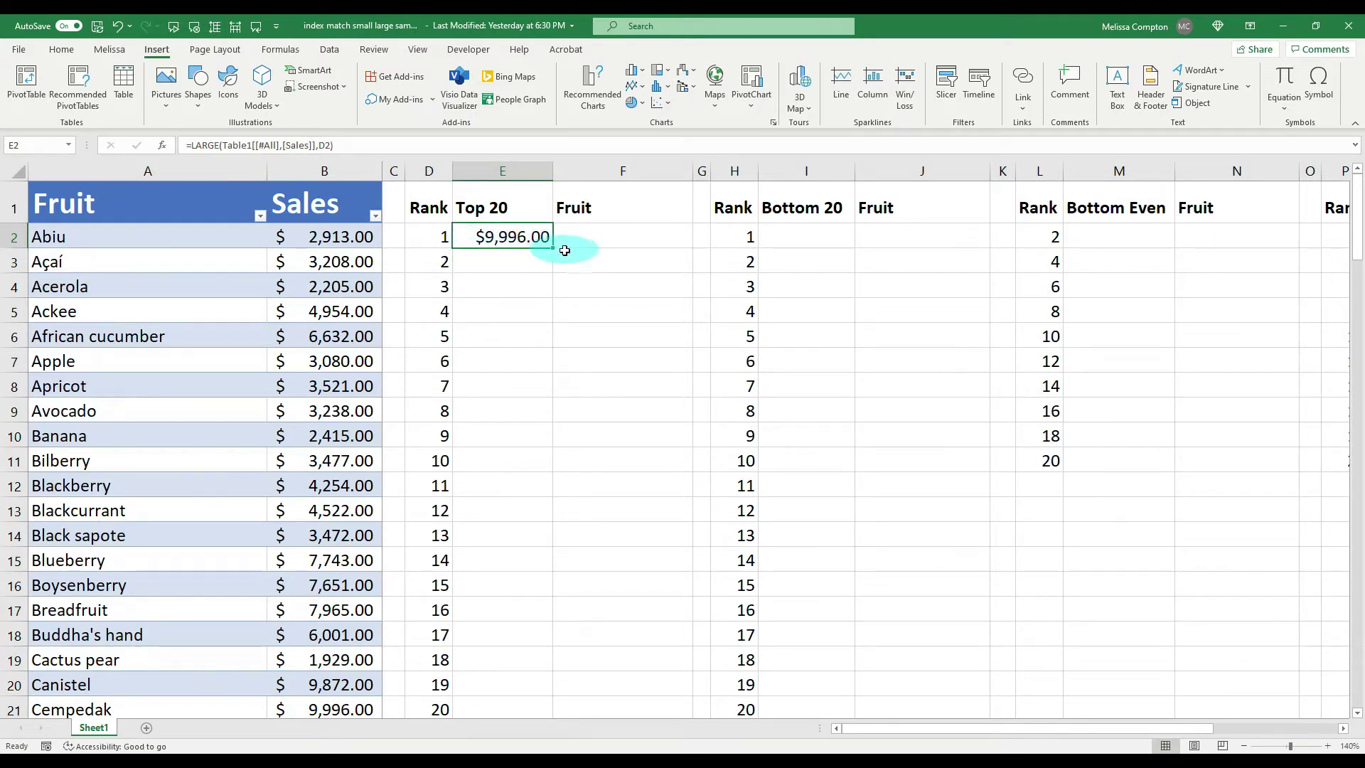
drag(553, 248, 530, 710)
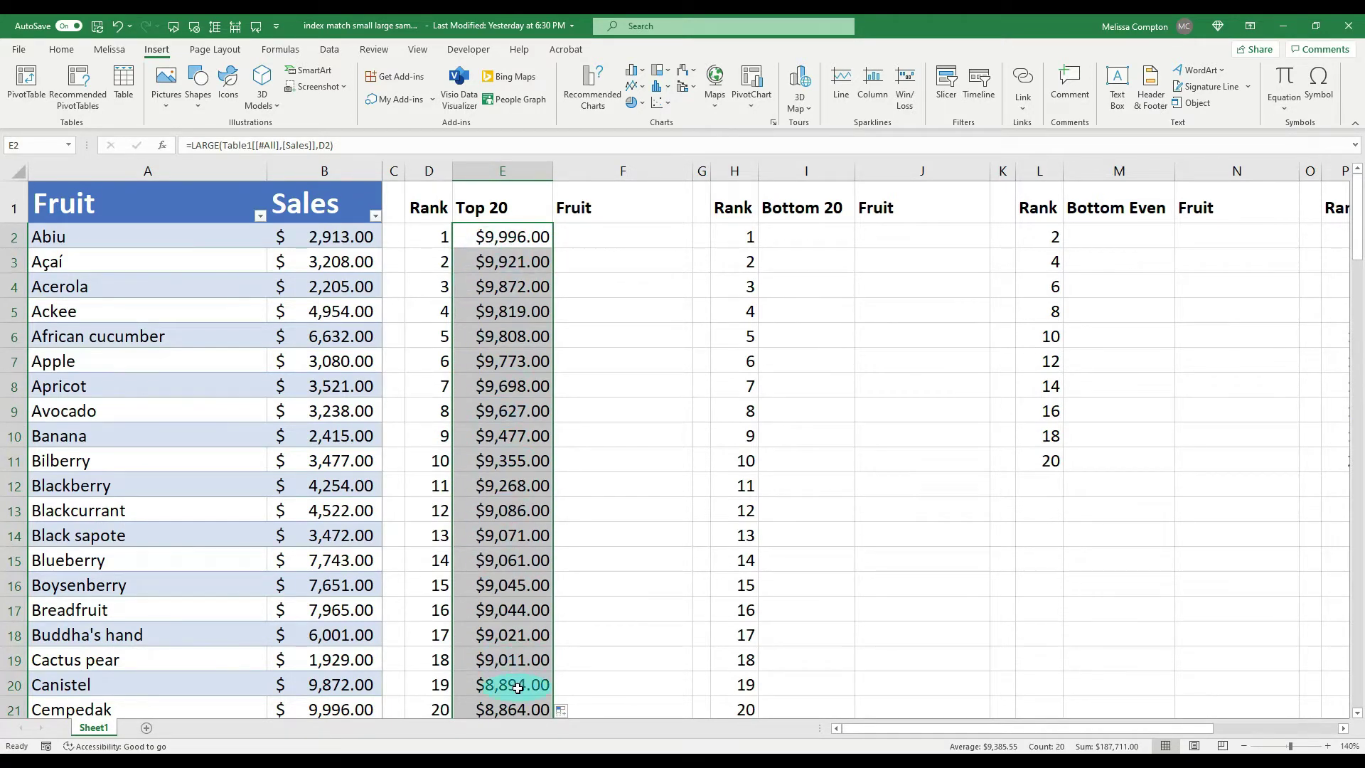
Start F2's formula as =INDEX(Fruit,MATCH(LARGE(Sales,D2), with MATCH's lookup range still missing.
click(587, 233)
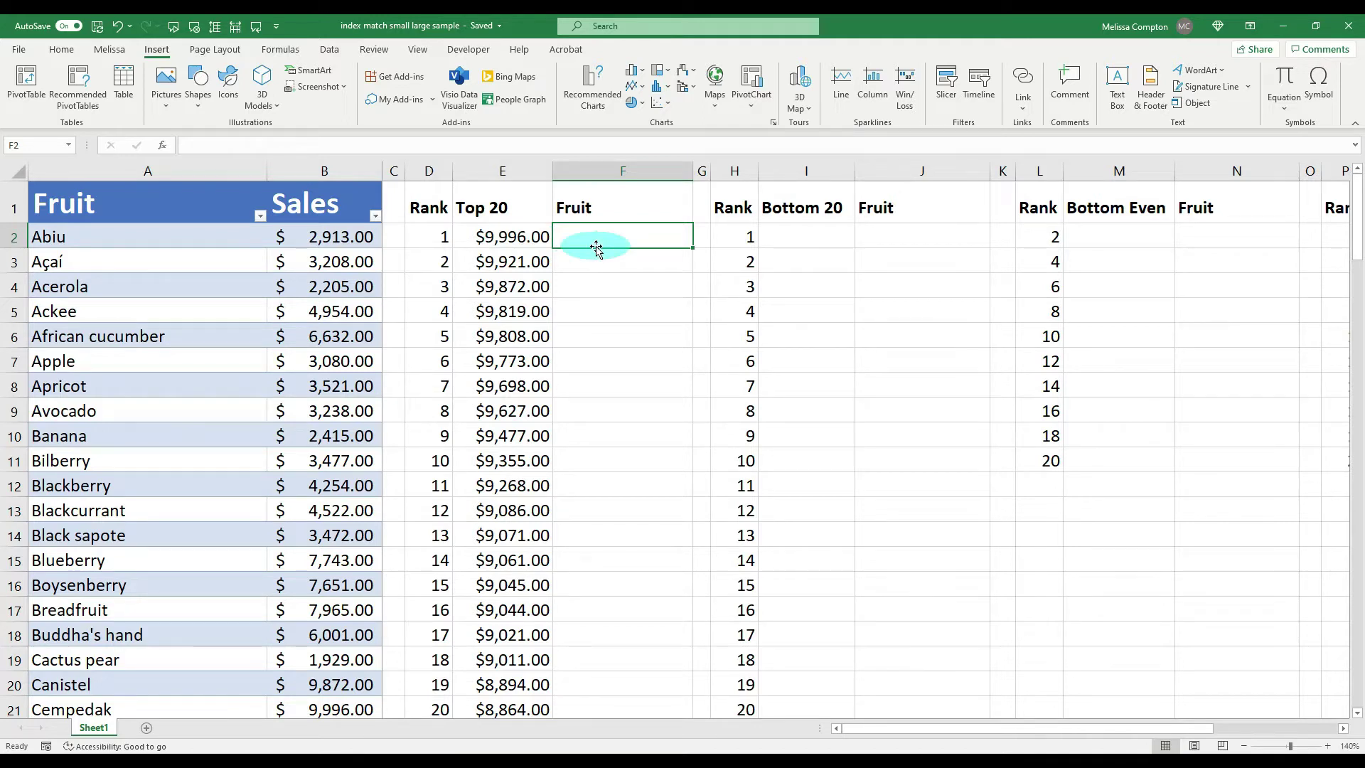
text(=index ()
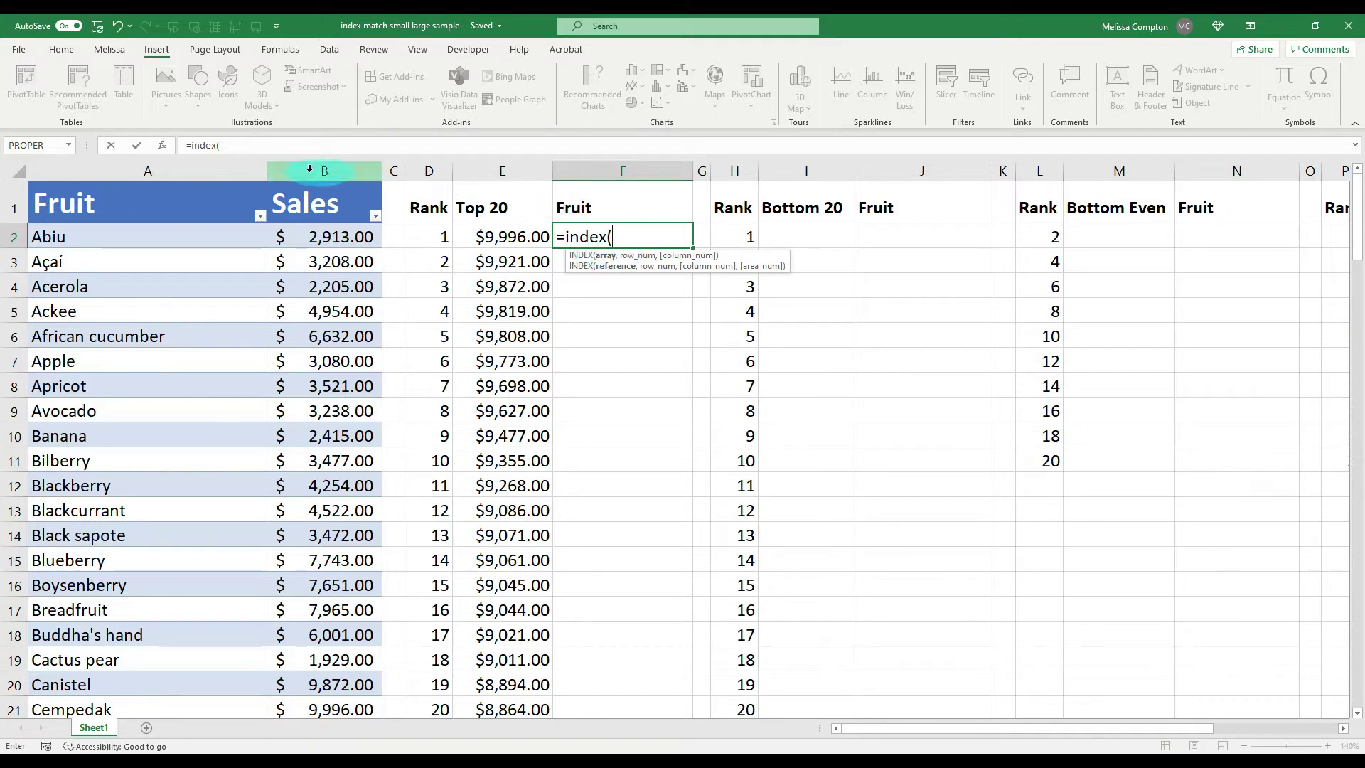
click(167, 173)
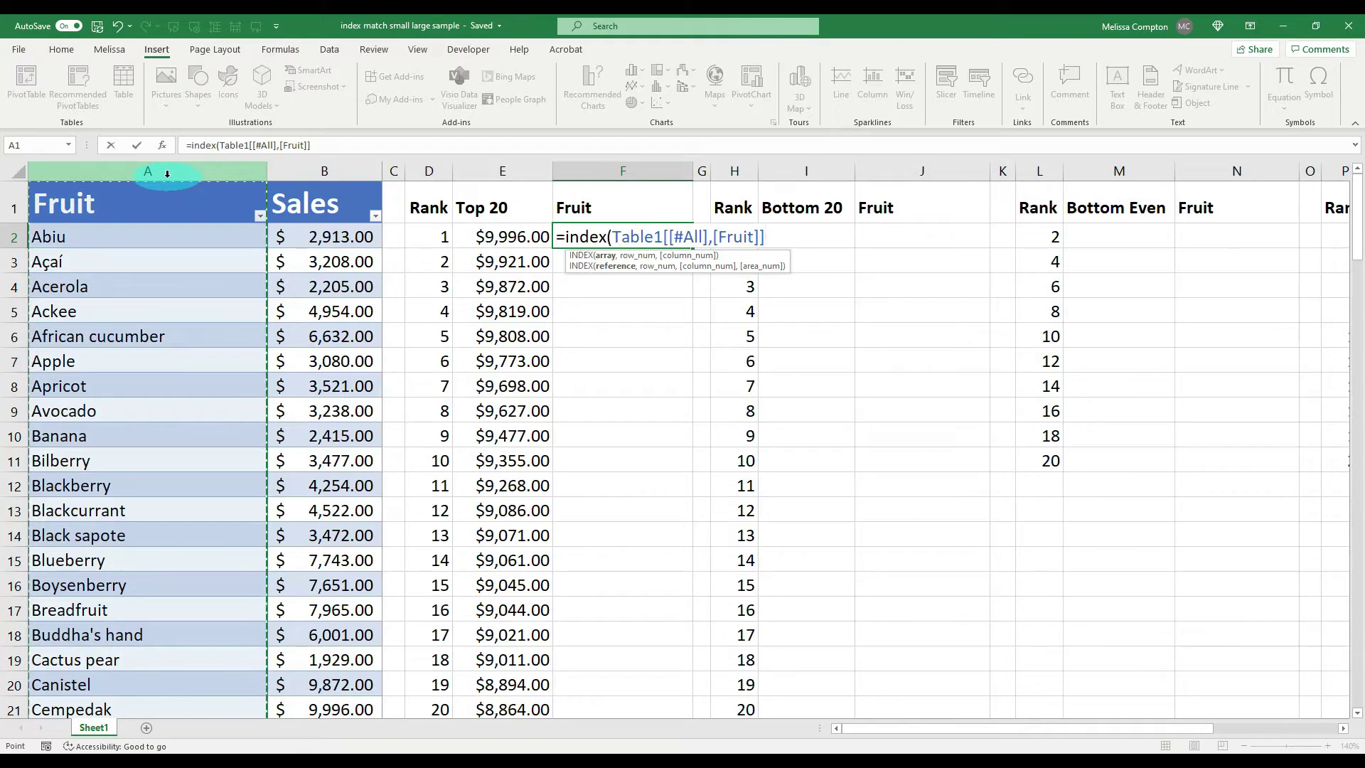
text(,)
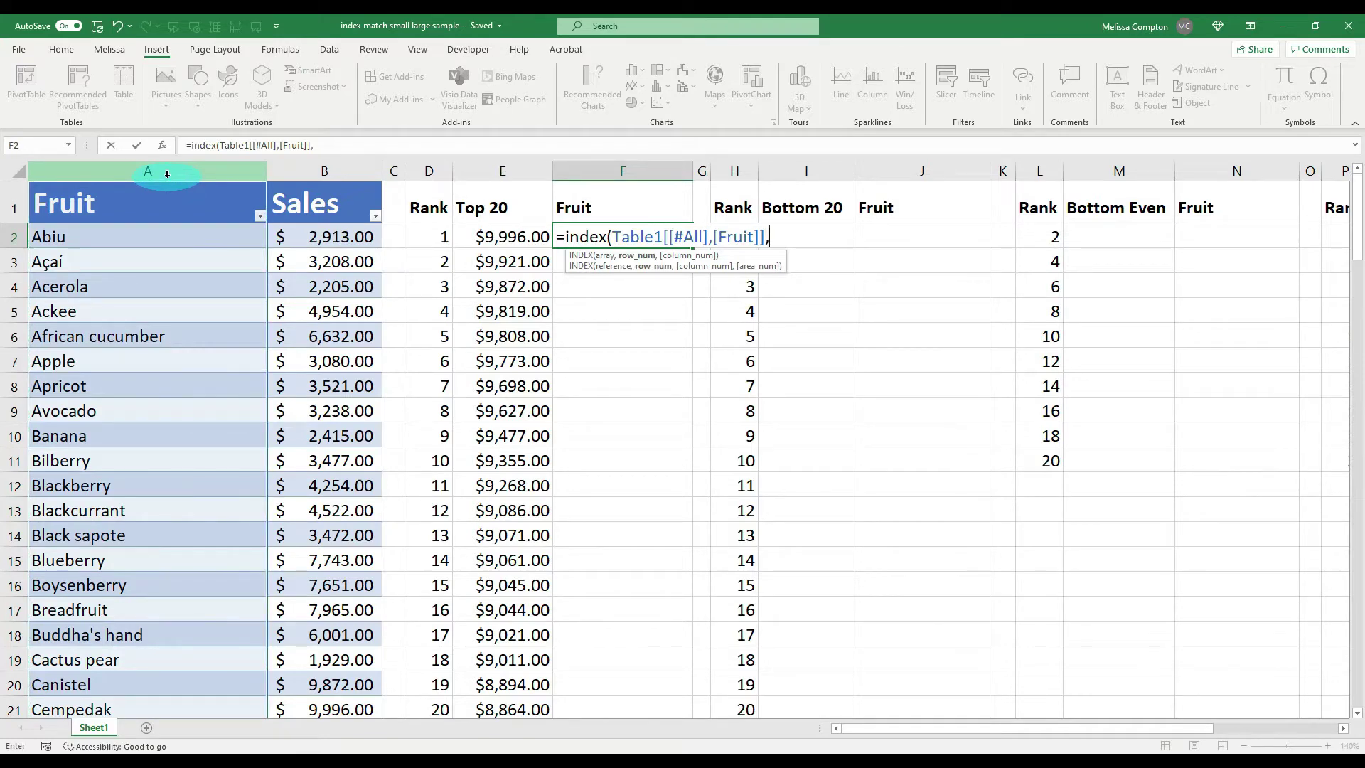
text(match)
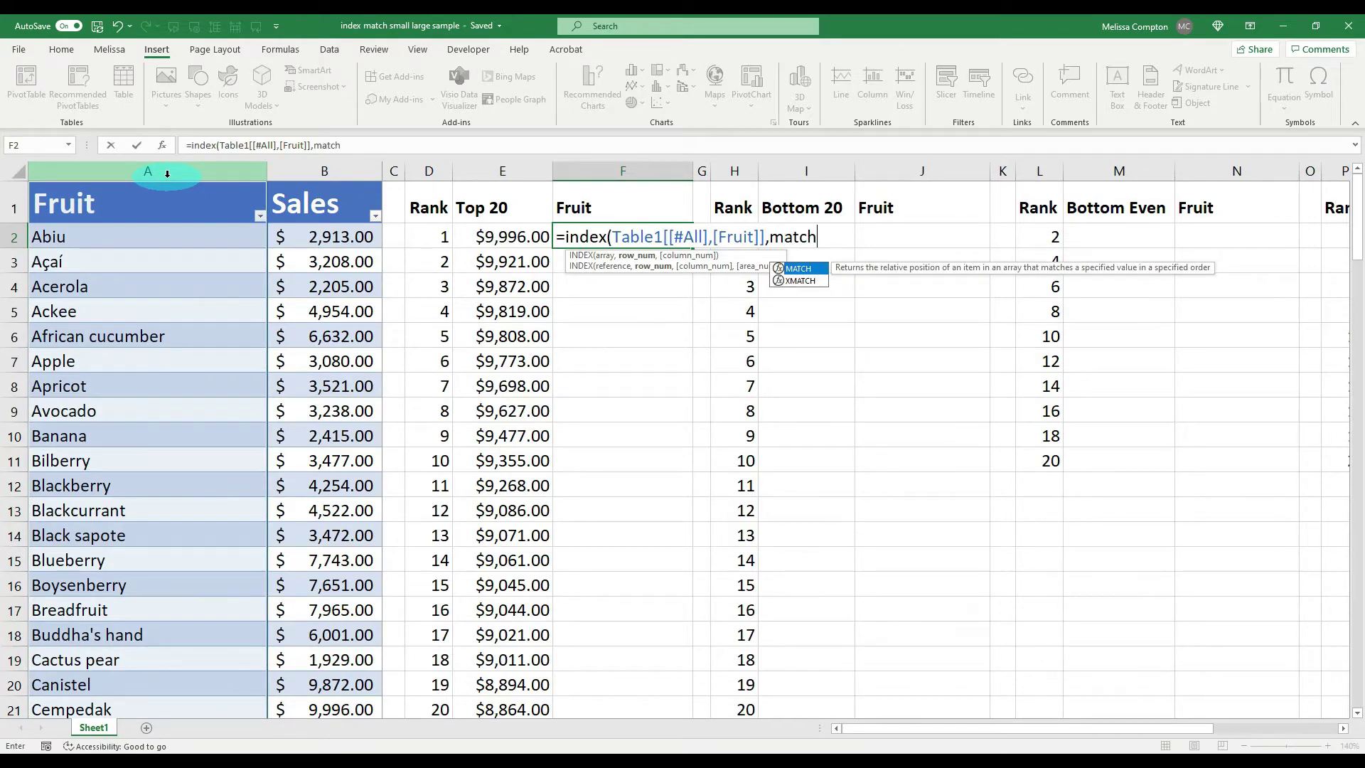
text(()
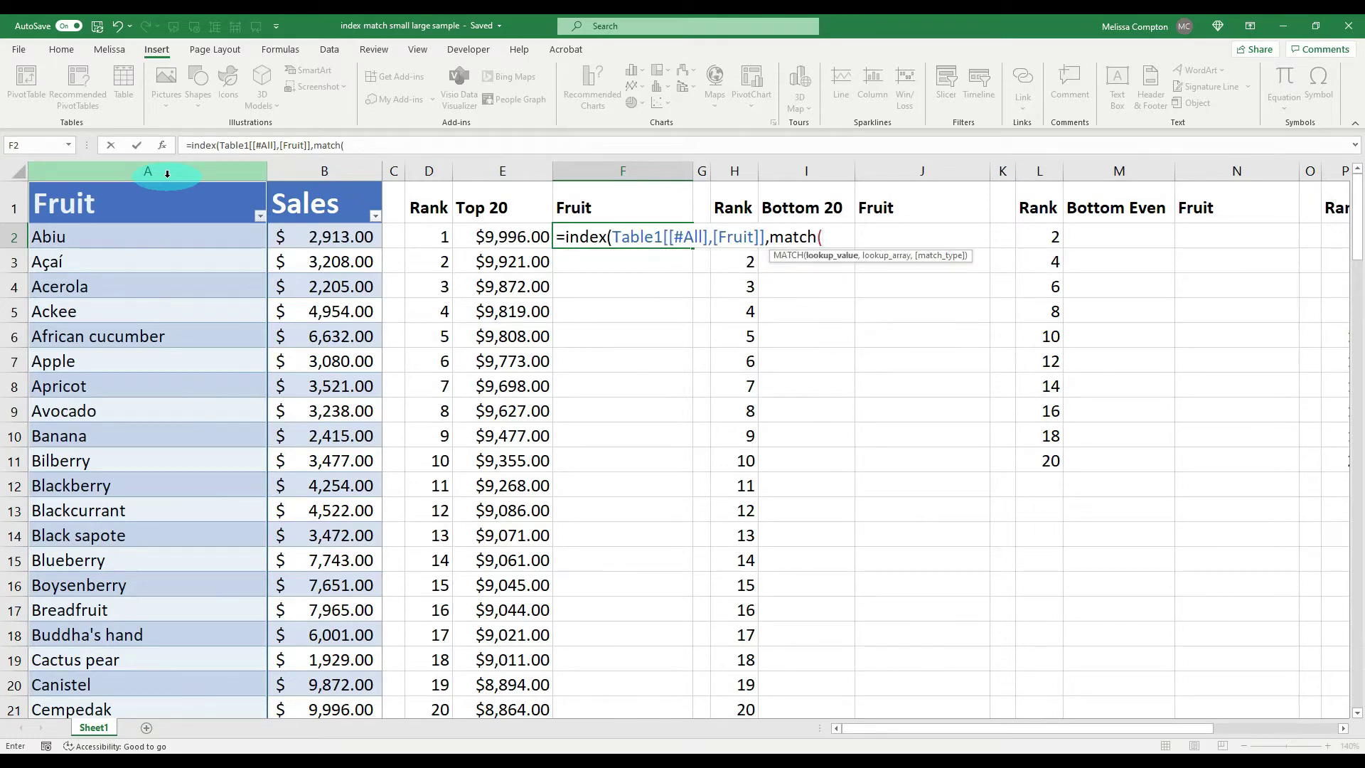
text(large)
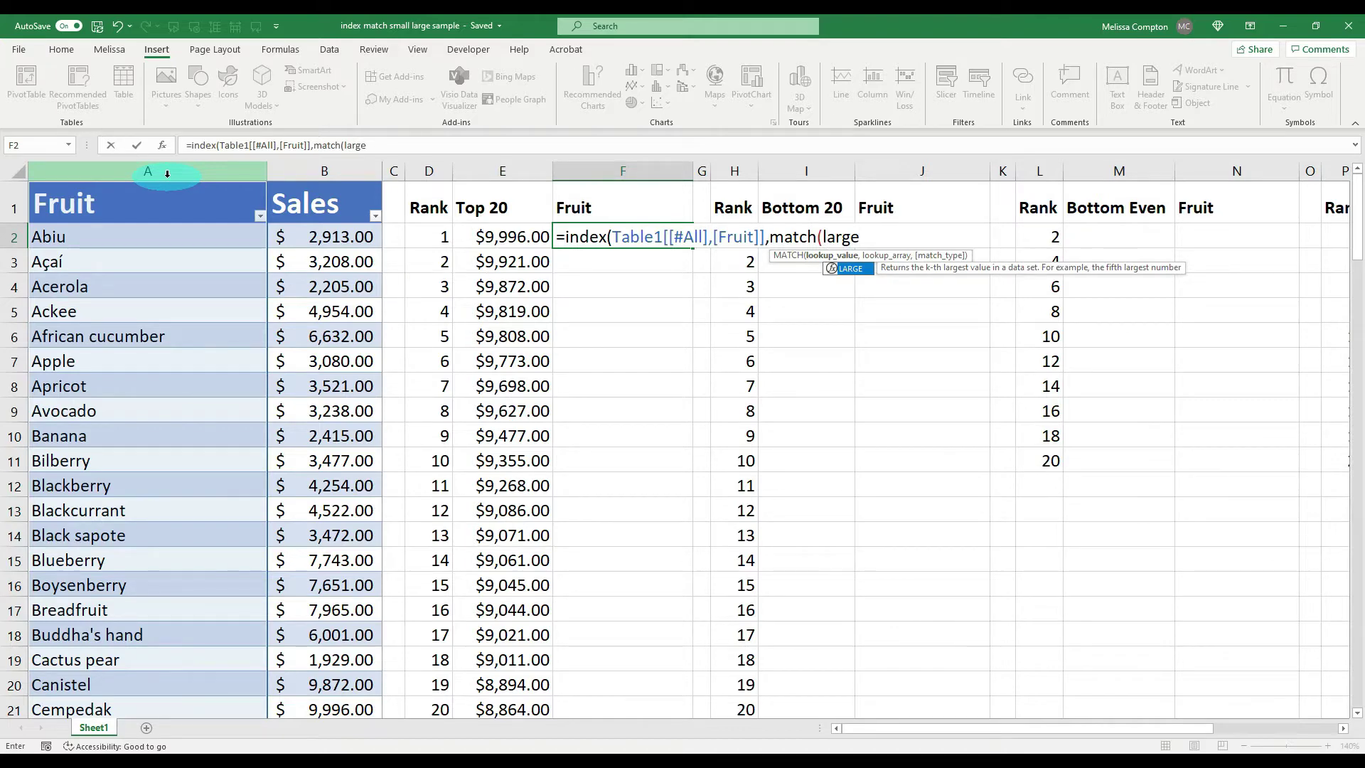
text(()
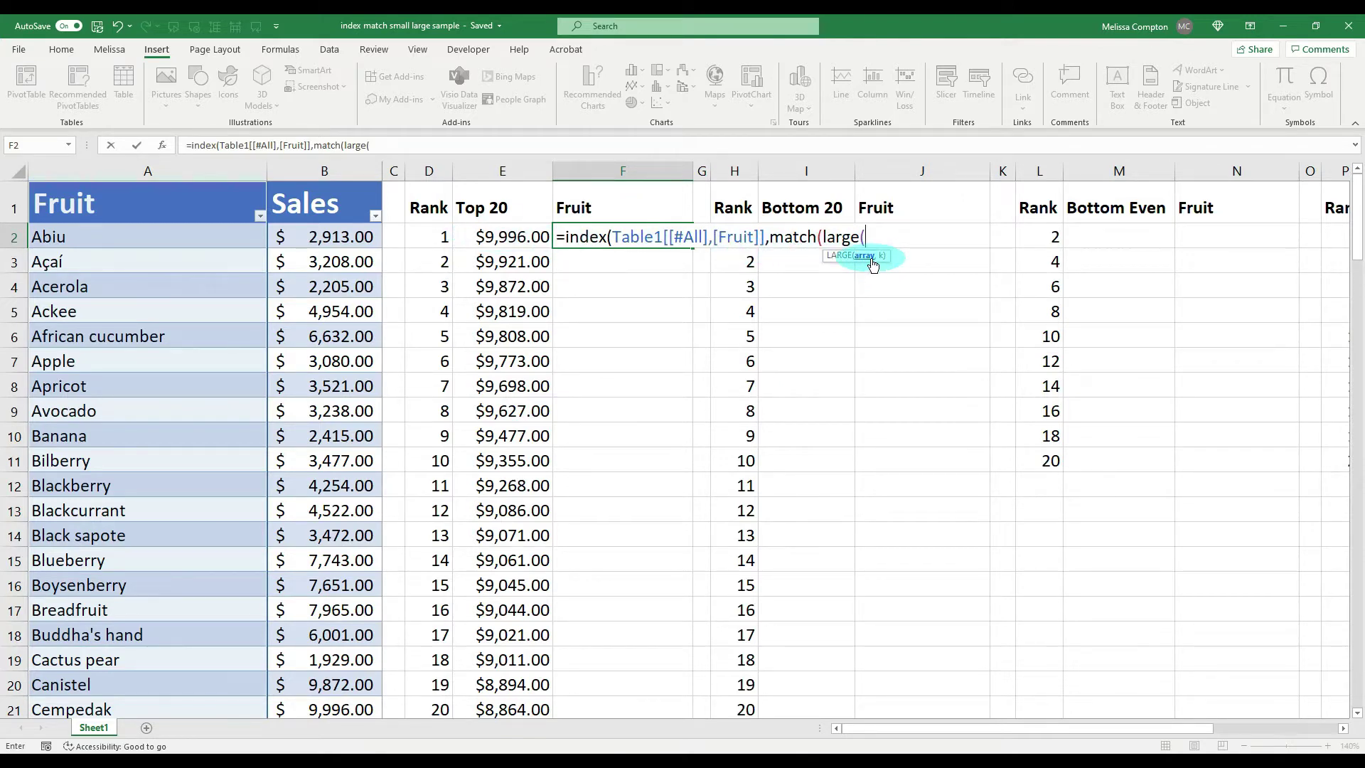
click(325, 176)
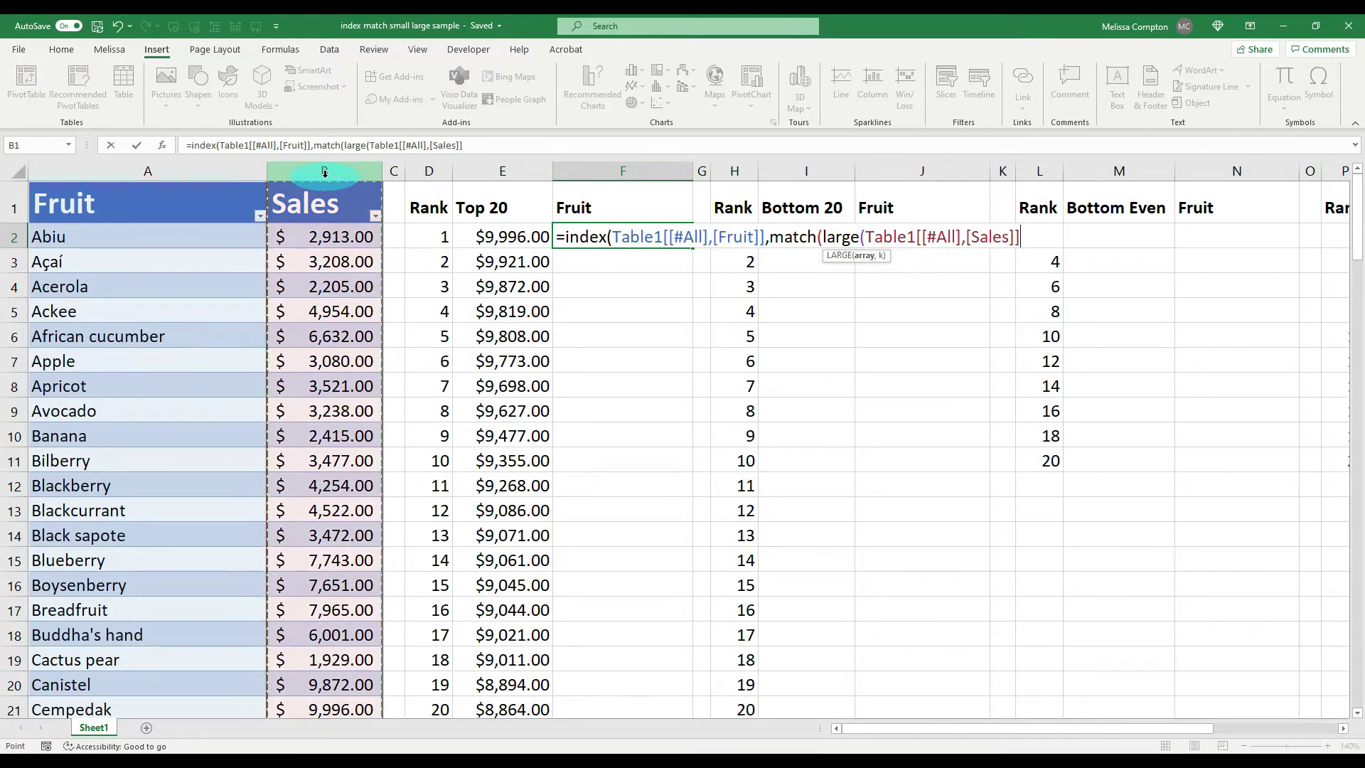
text(,)
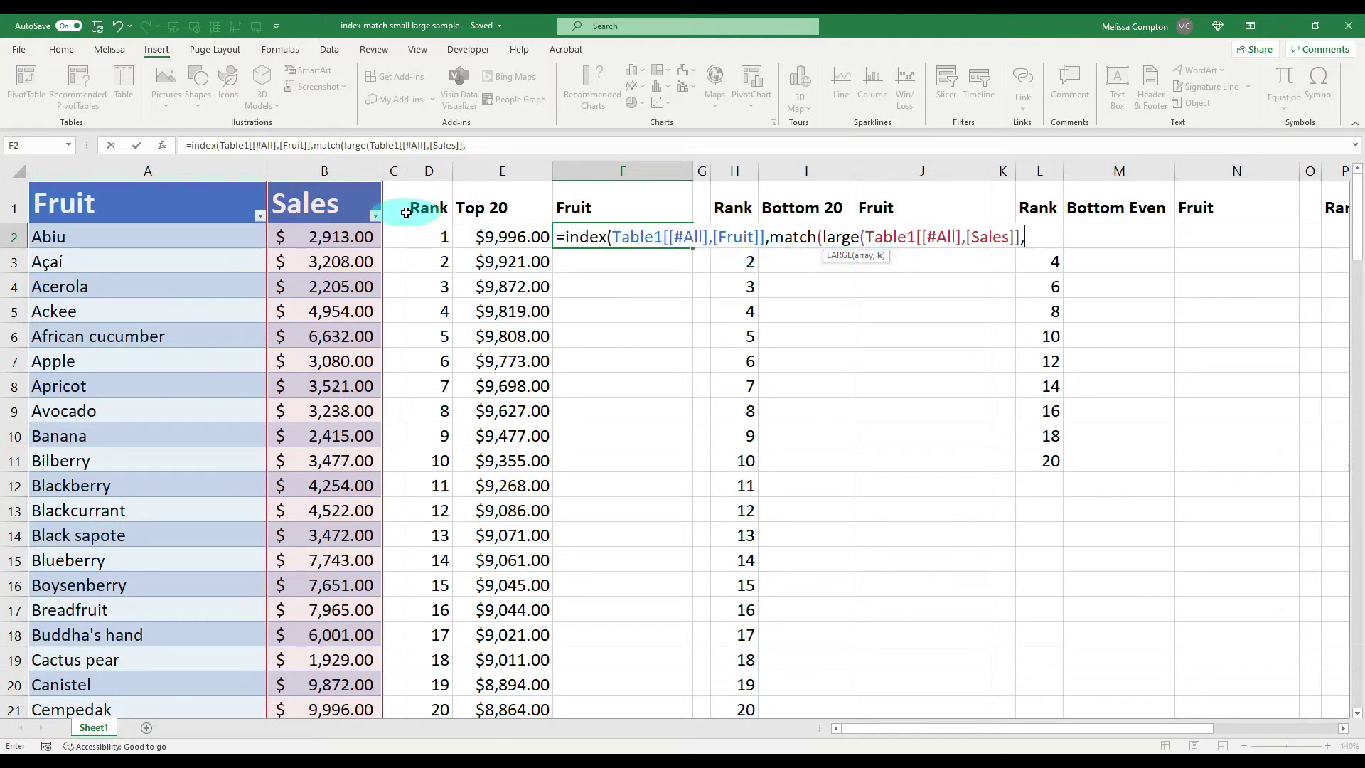
click(434, 238)
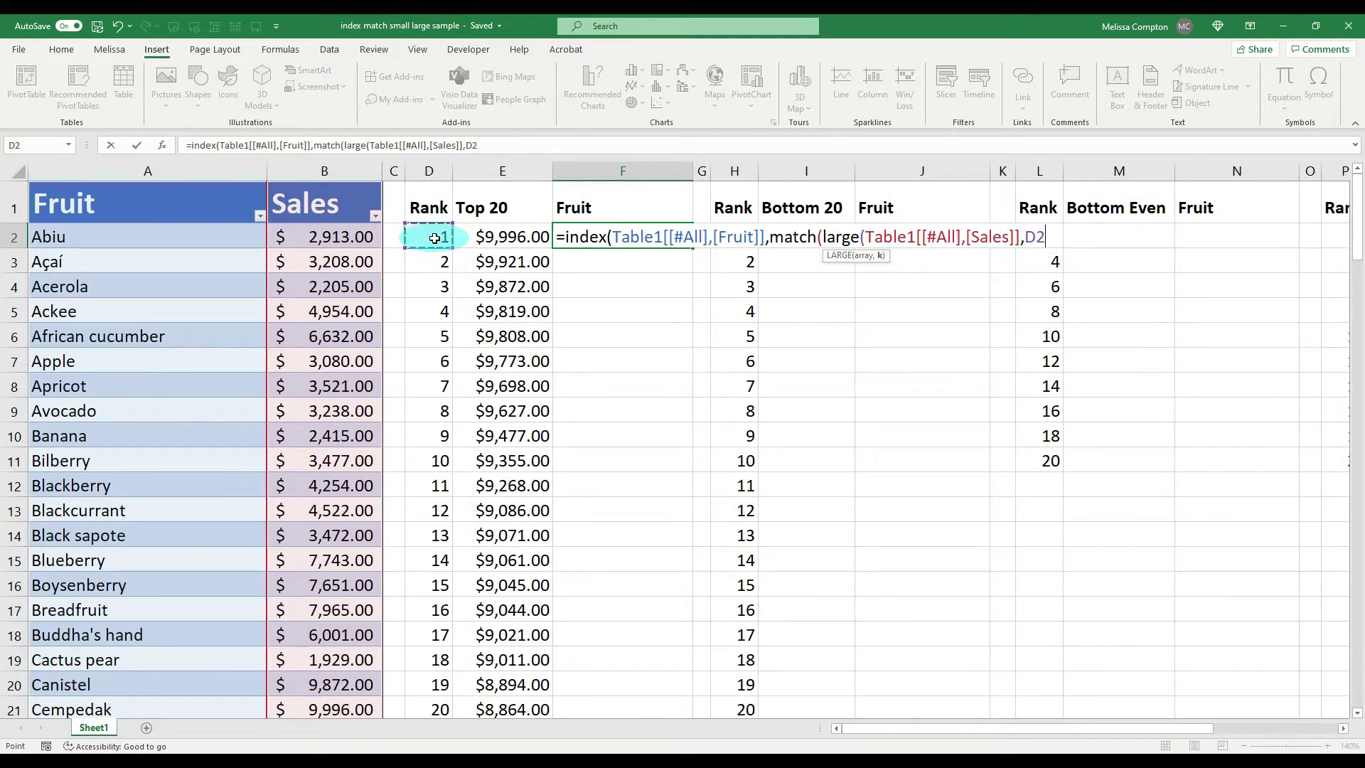
text())
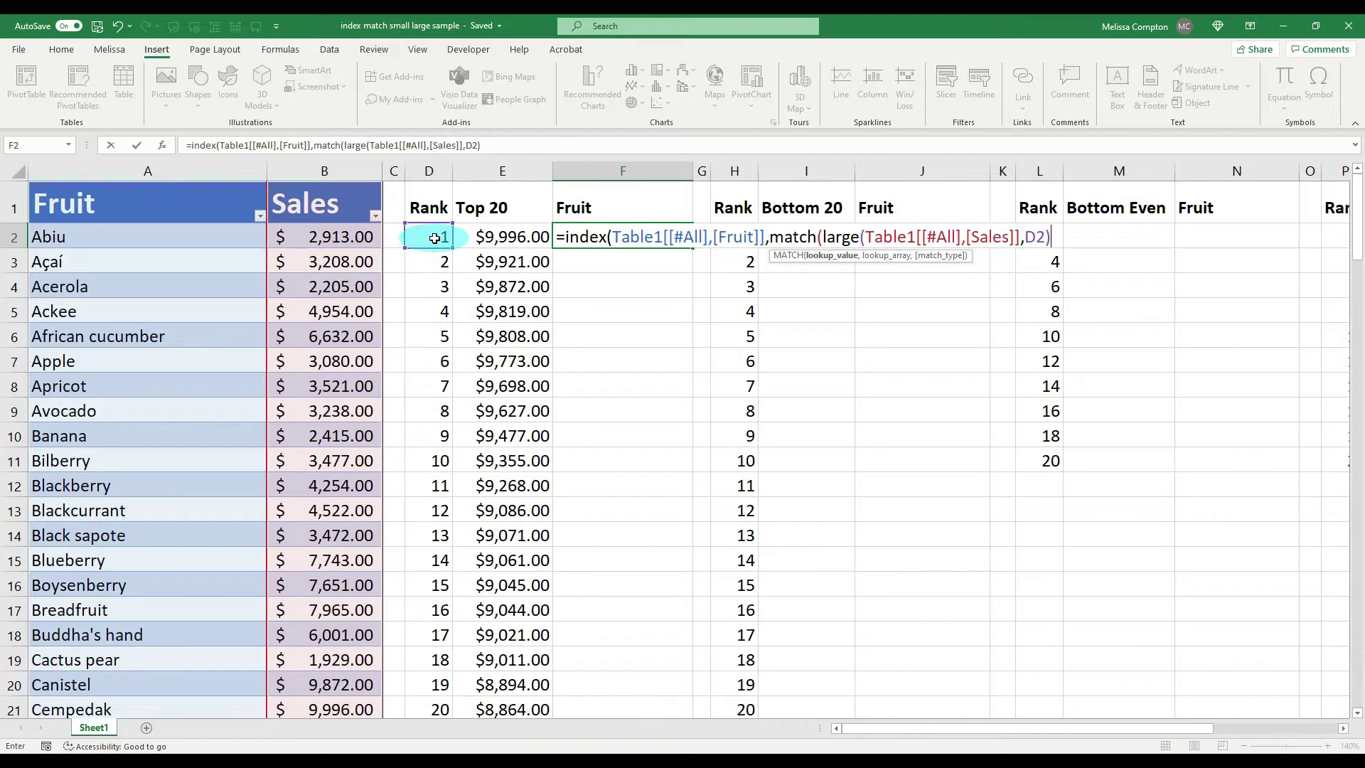
text(,)
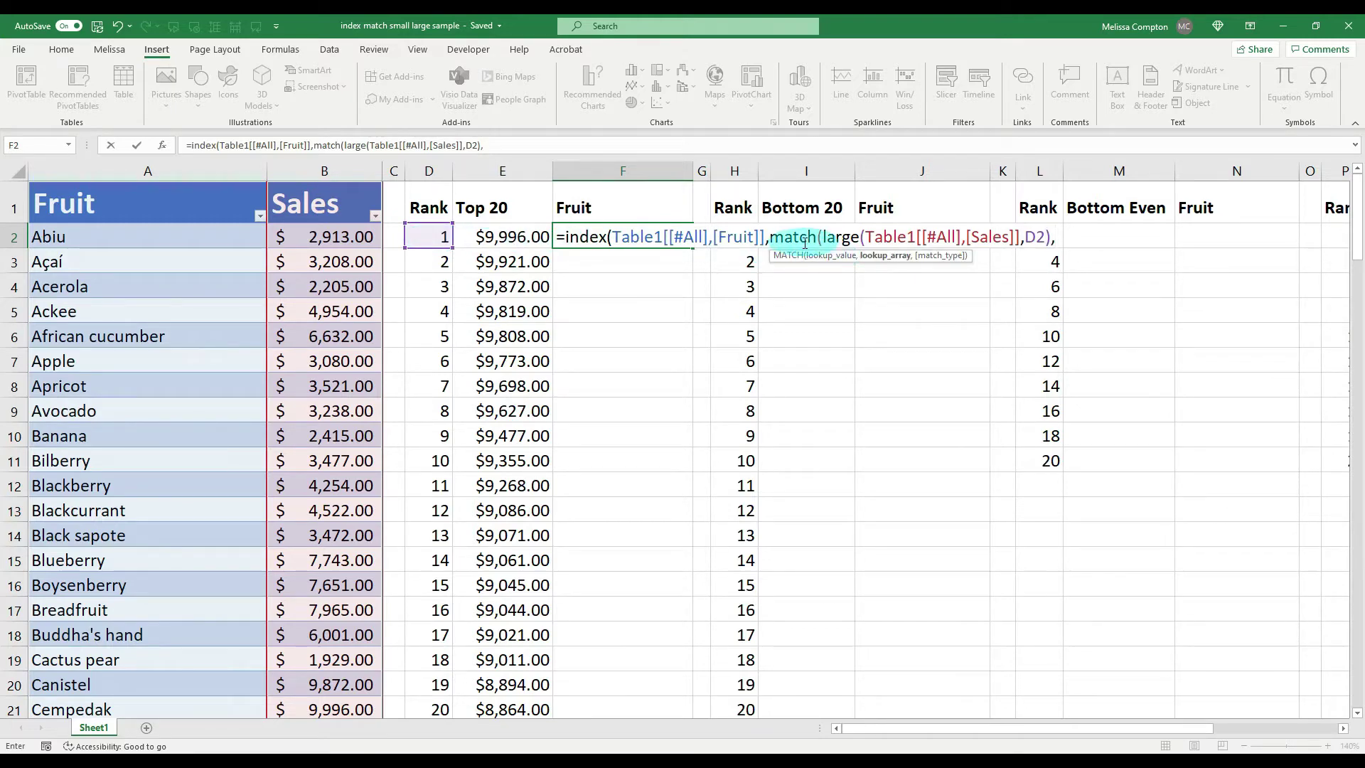
Finish F2's MATCH with the Sales column and exact match 0, returning Cempedak.
click(347, 171)
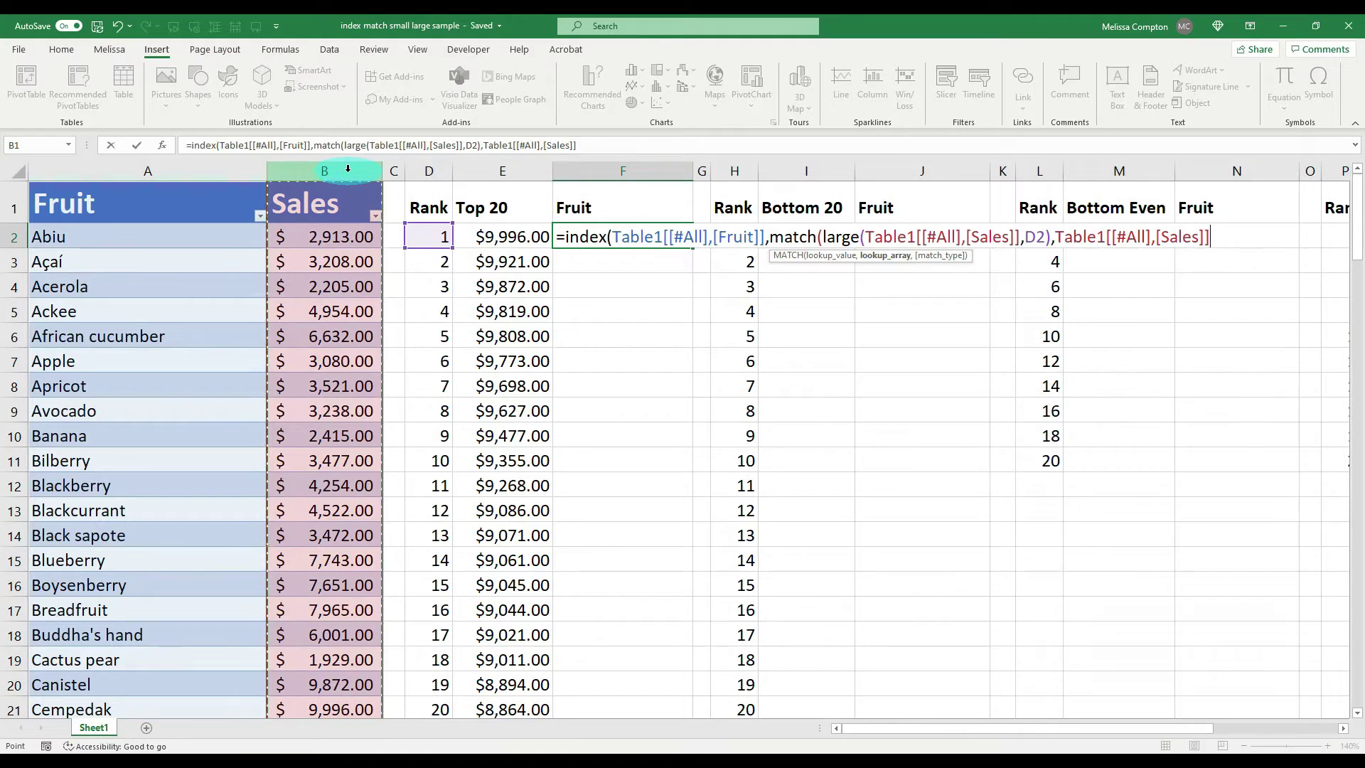
text(,0)
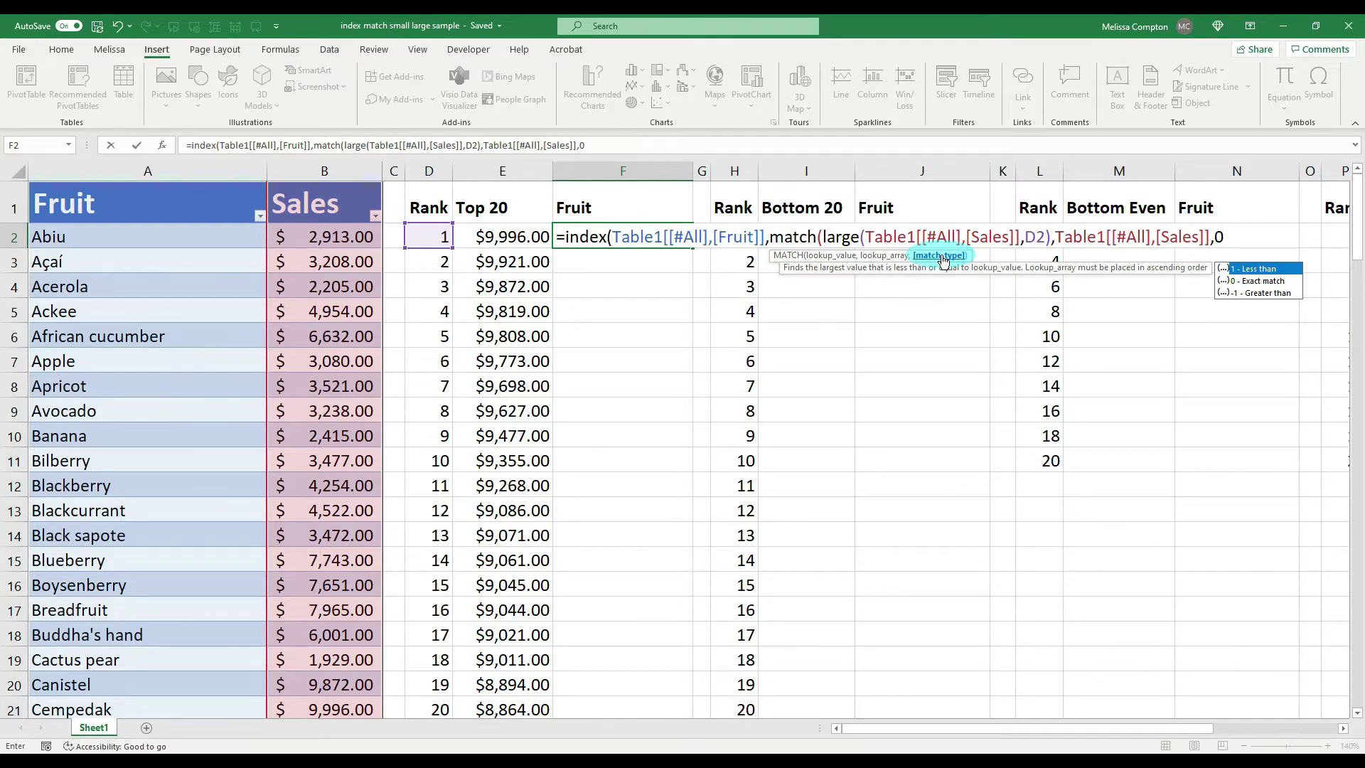
text())
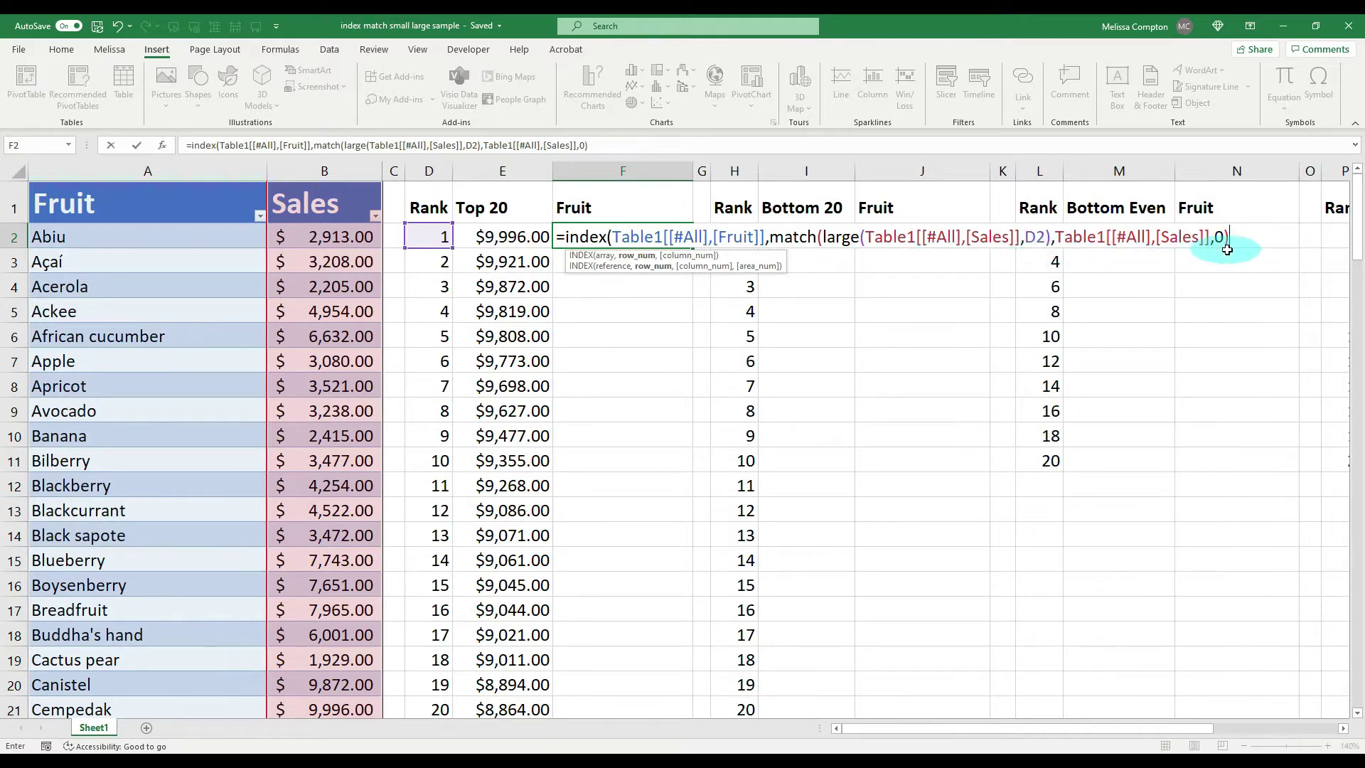
text())
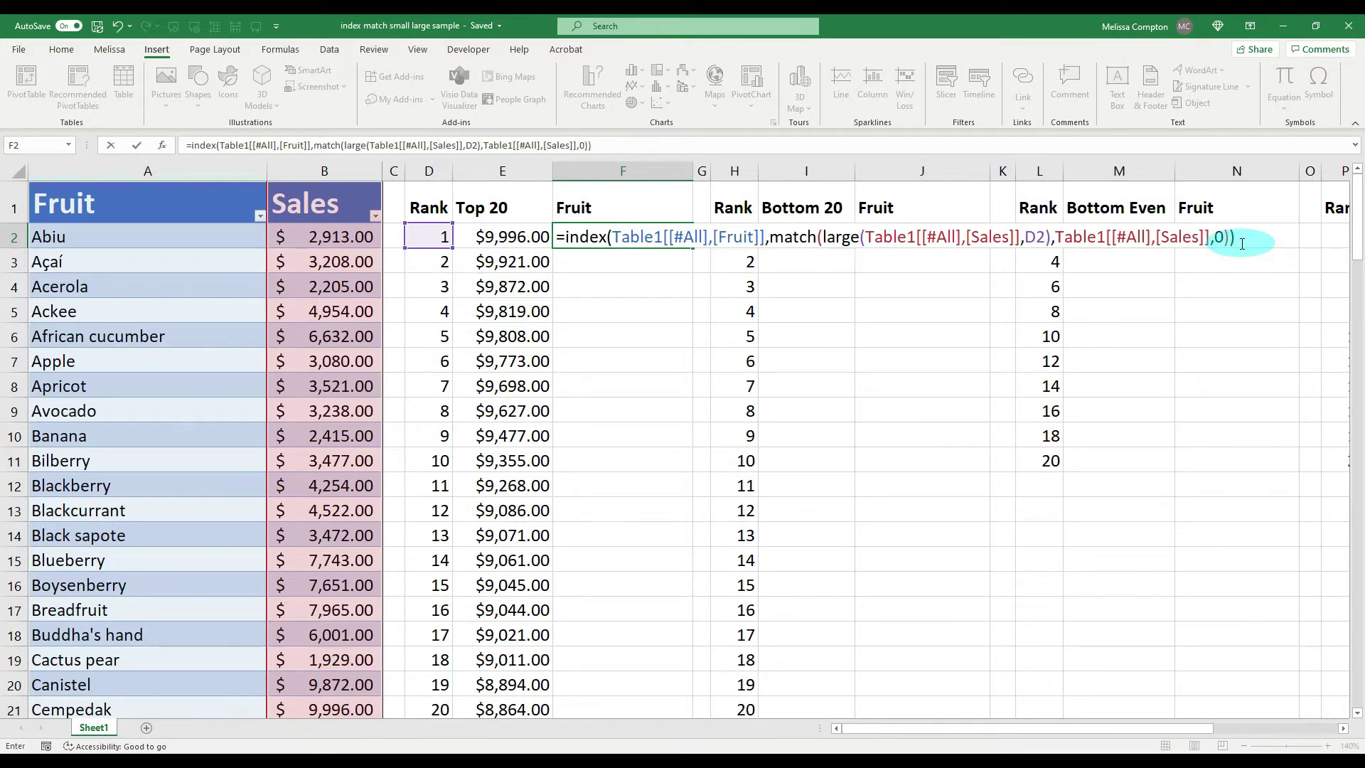
key(Return)
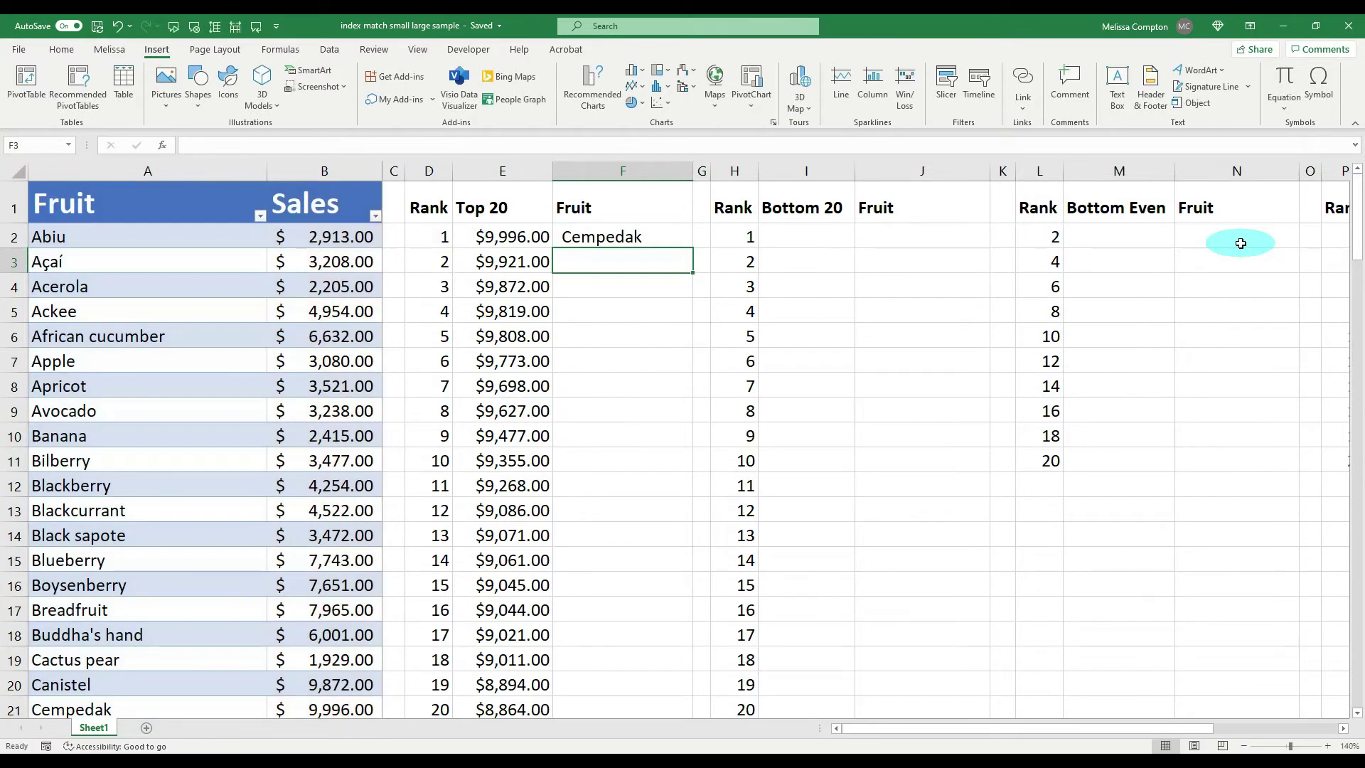
click(612, 238)
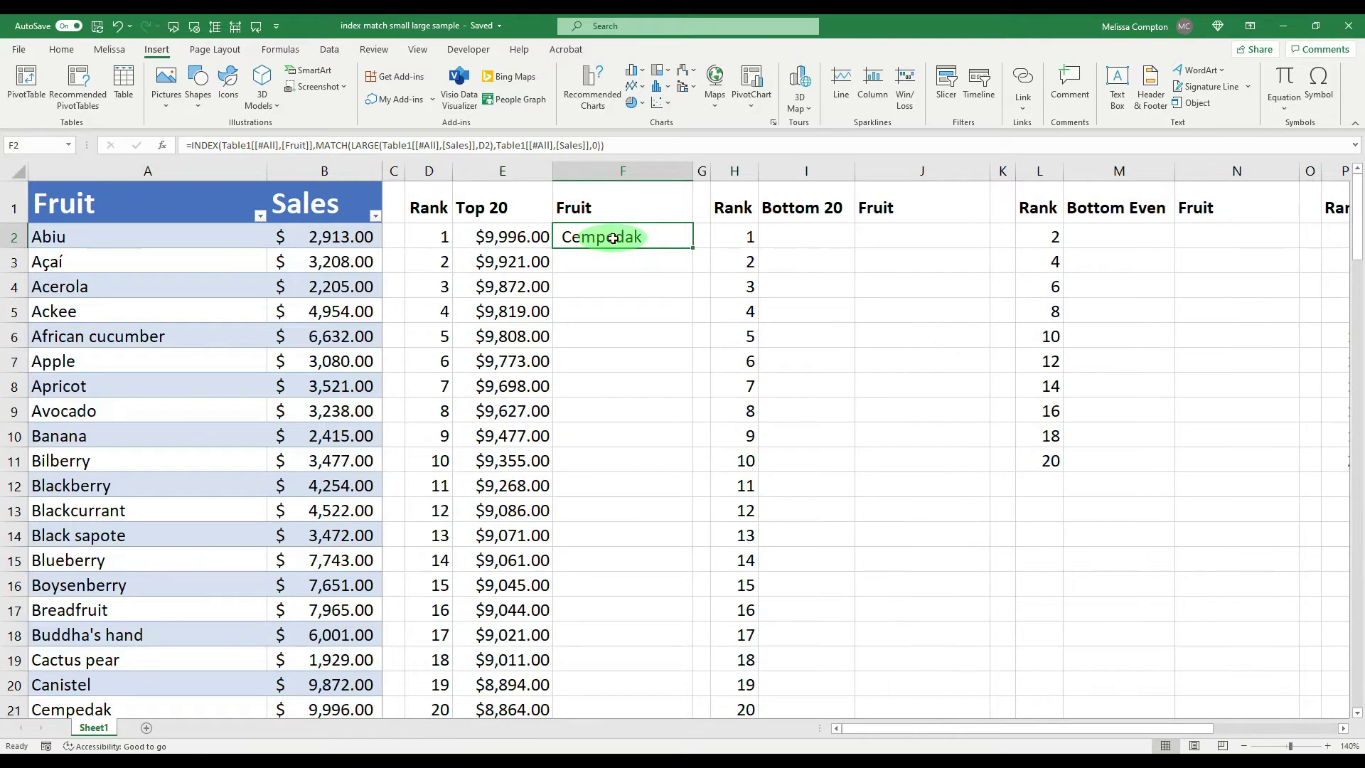
double_click(612, 238)
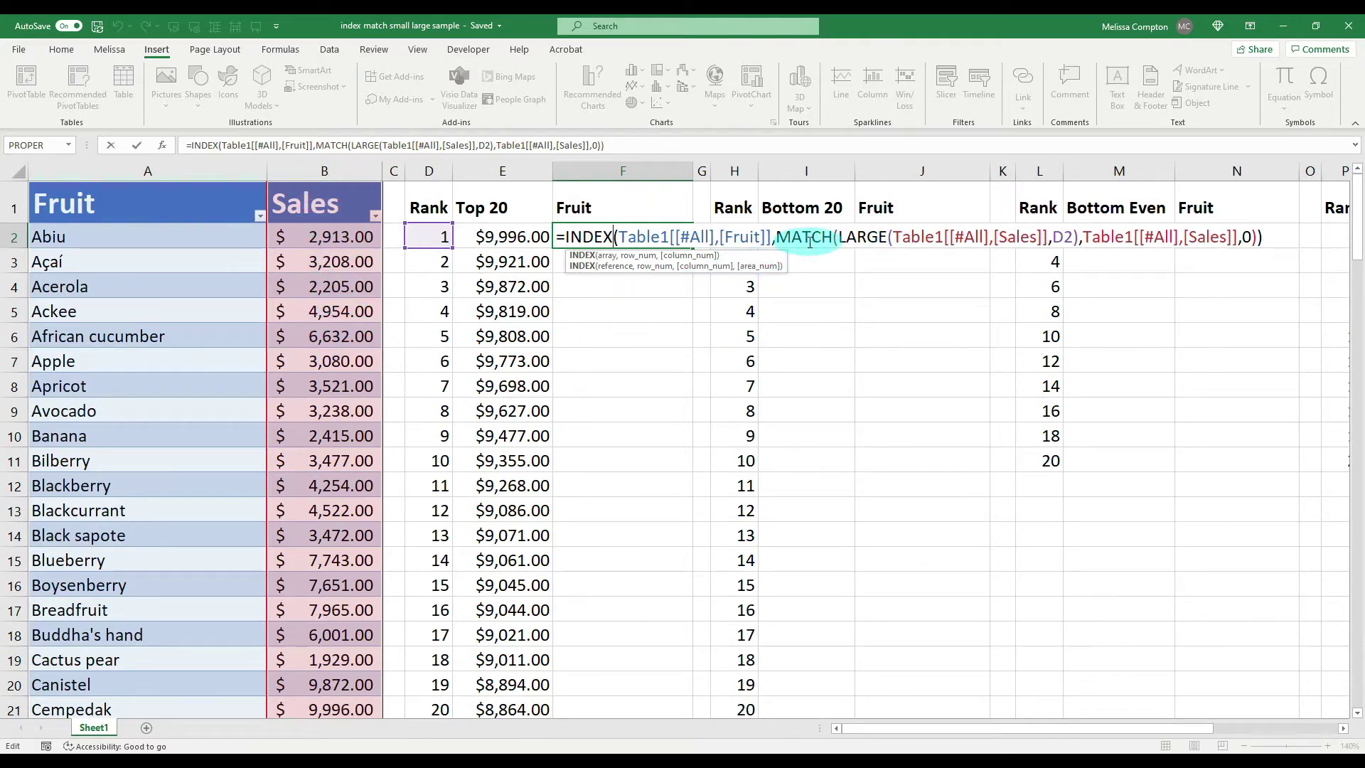
key(Return)
click(603, 238)
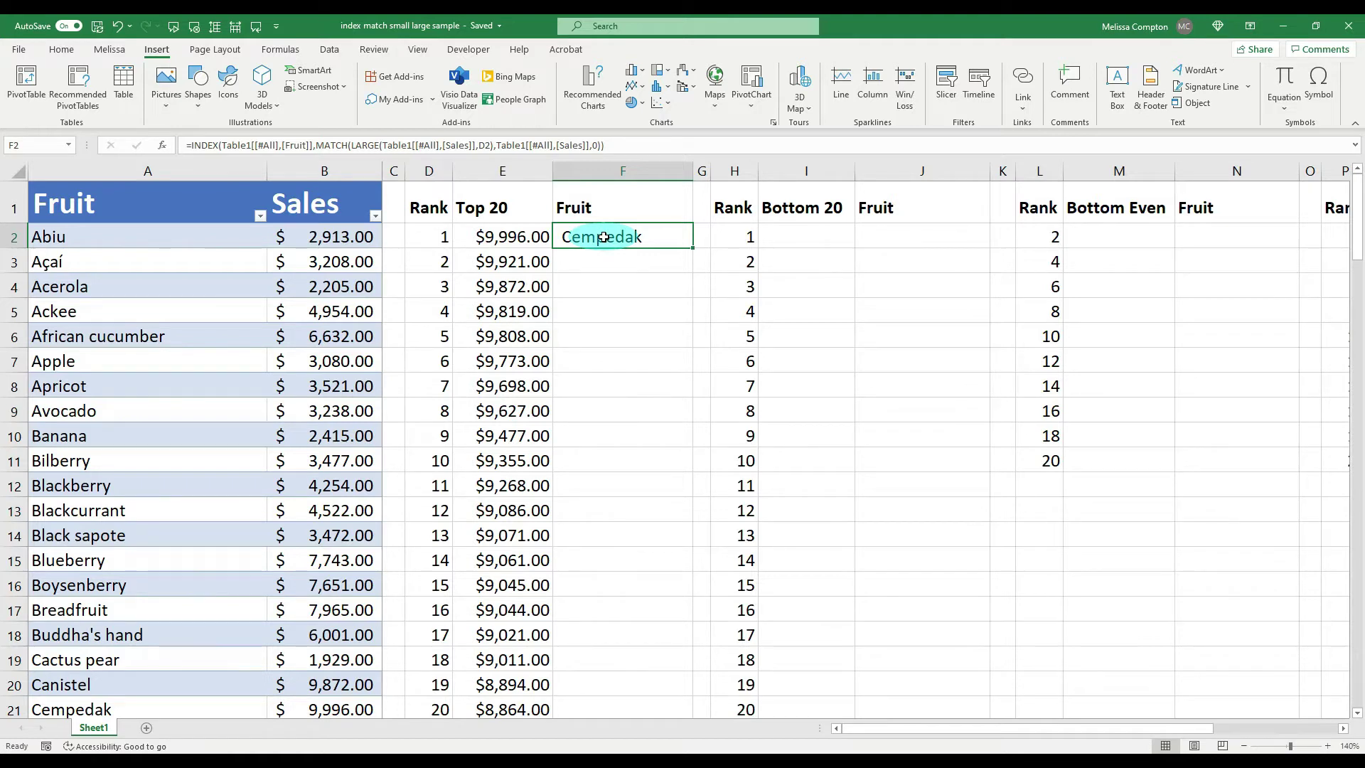
Copy the F2 fruit lookup down to F21 and check the formulas in F3–F5.
drag(693, 248, 682, 711)
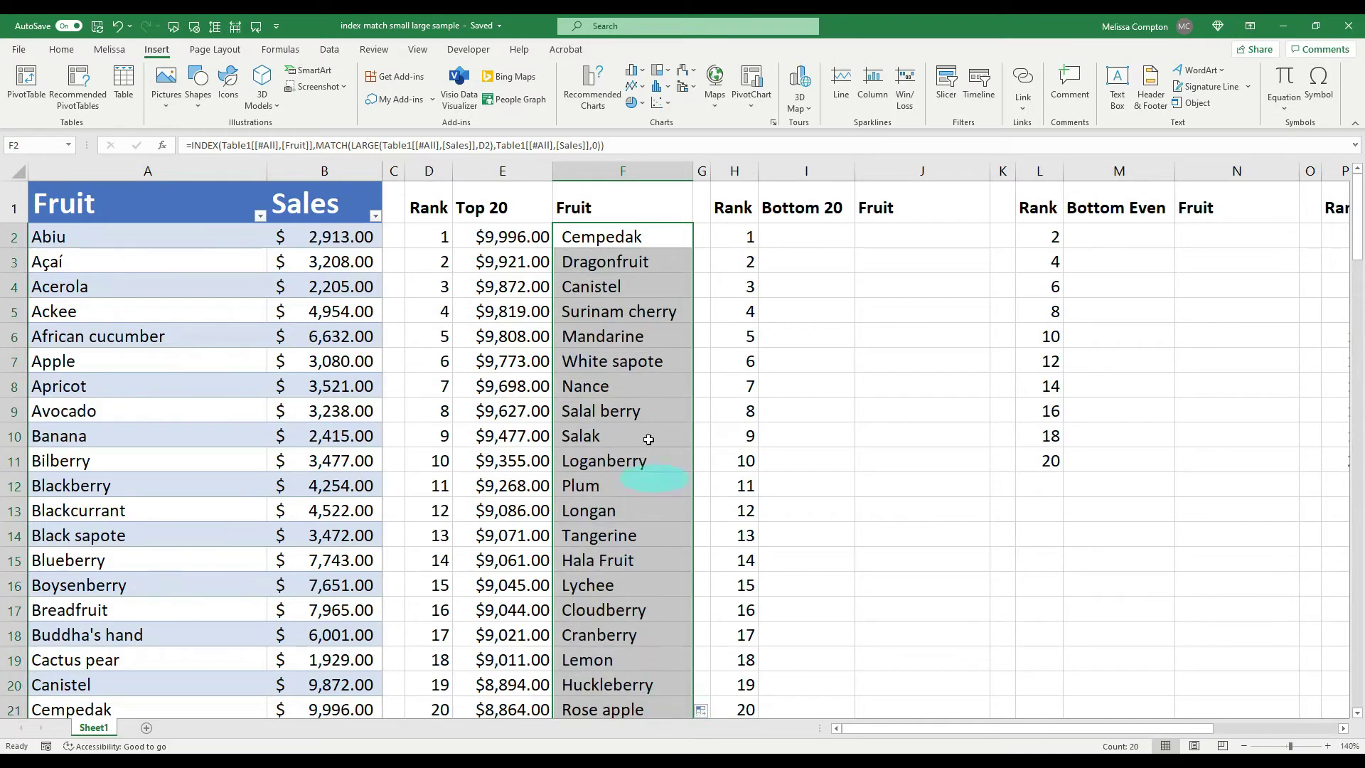
click(579, 265)
click(590, 287)
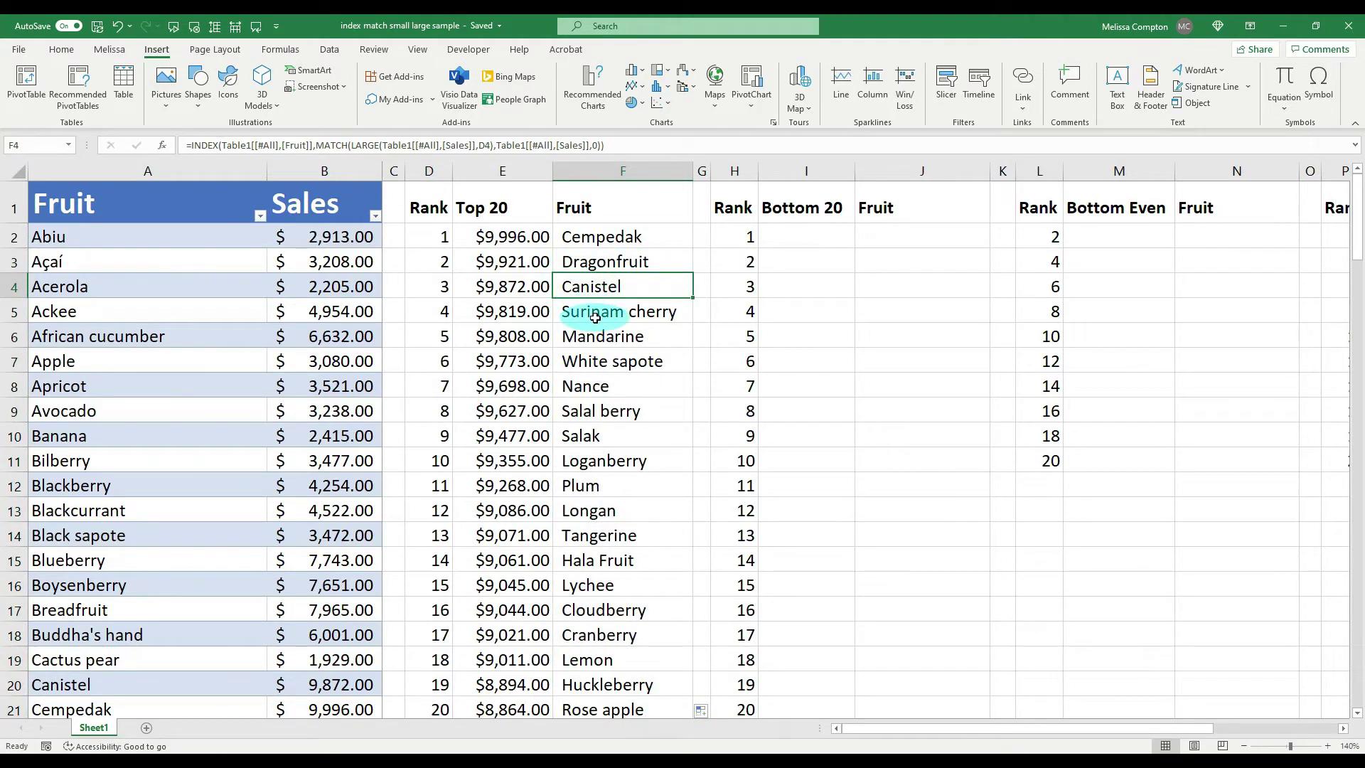
click(594, 316)
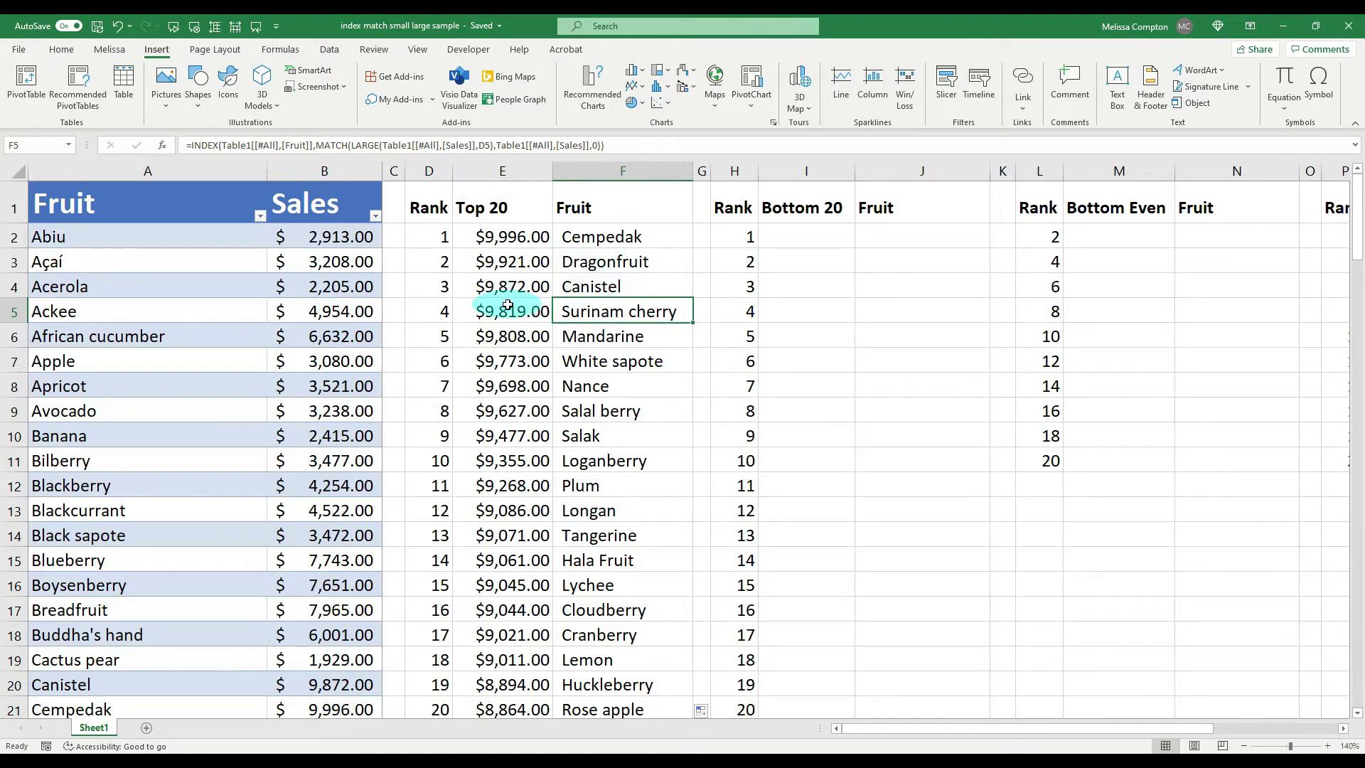
Verify the results by sorting Sales largest to smallest, then undo the sort.
click(376, 217)
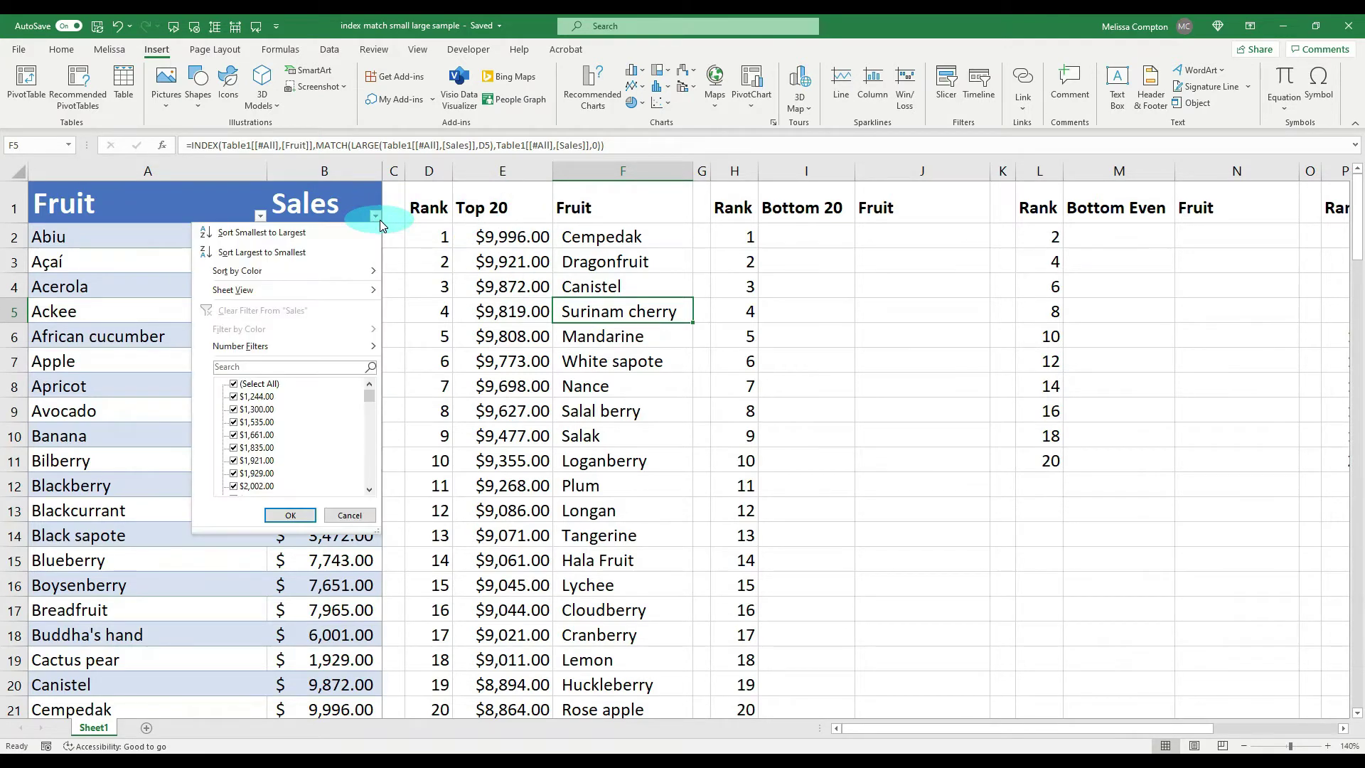
click(314, 251)
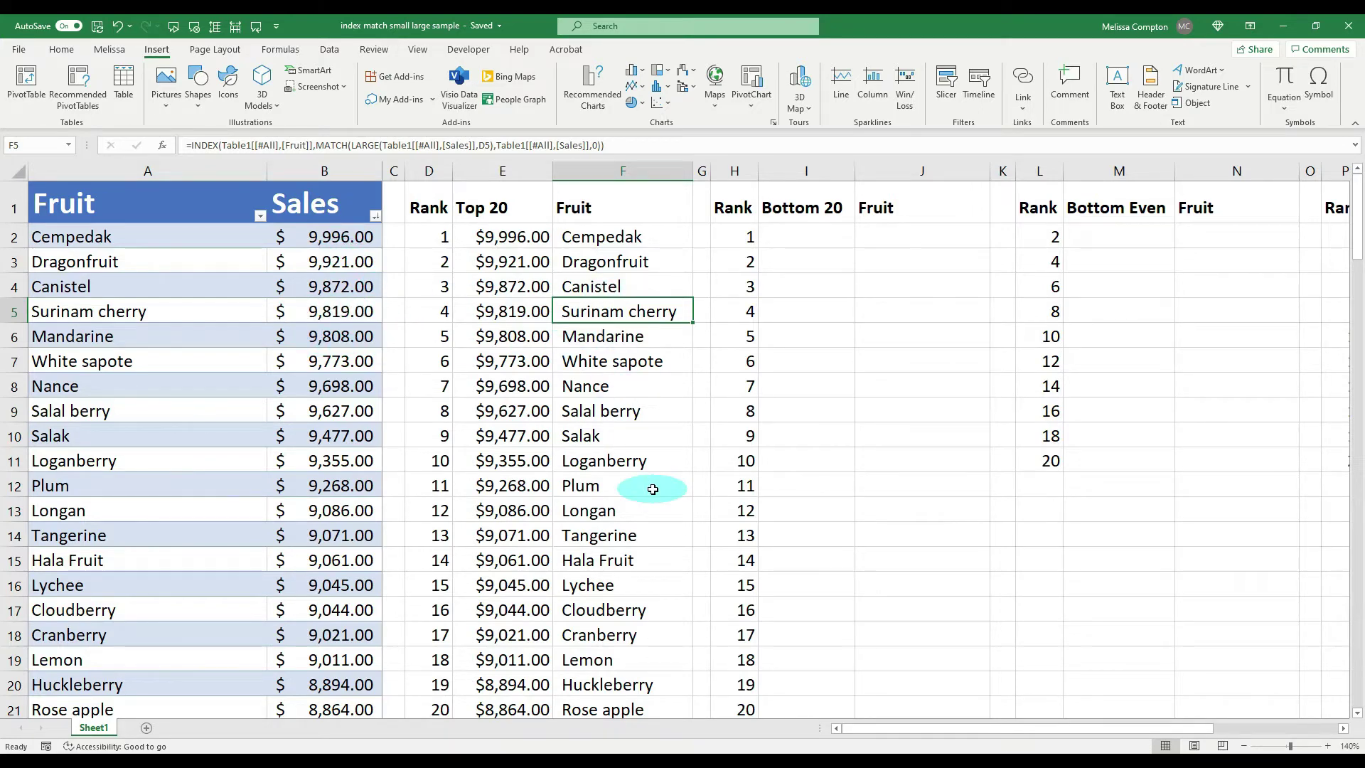
key(ctrl+z)
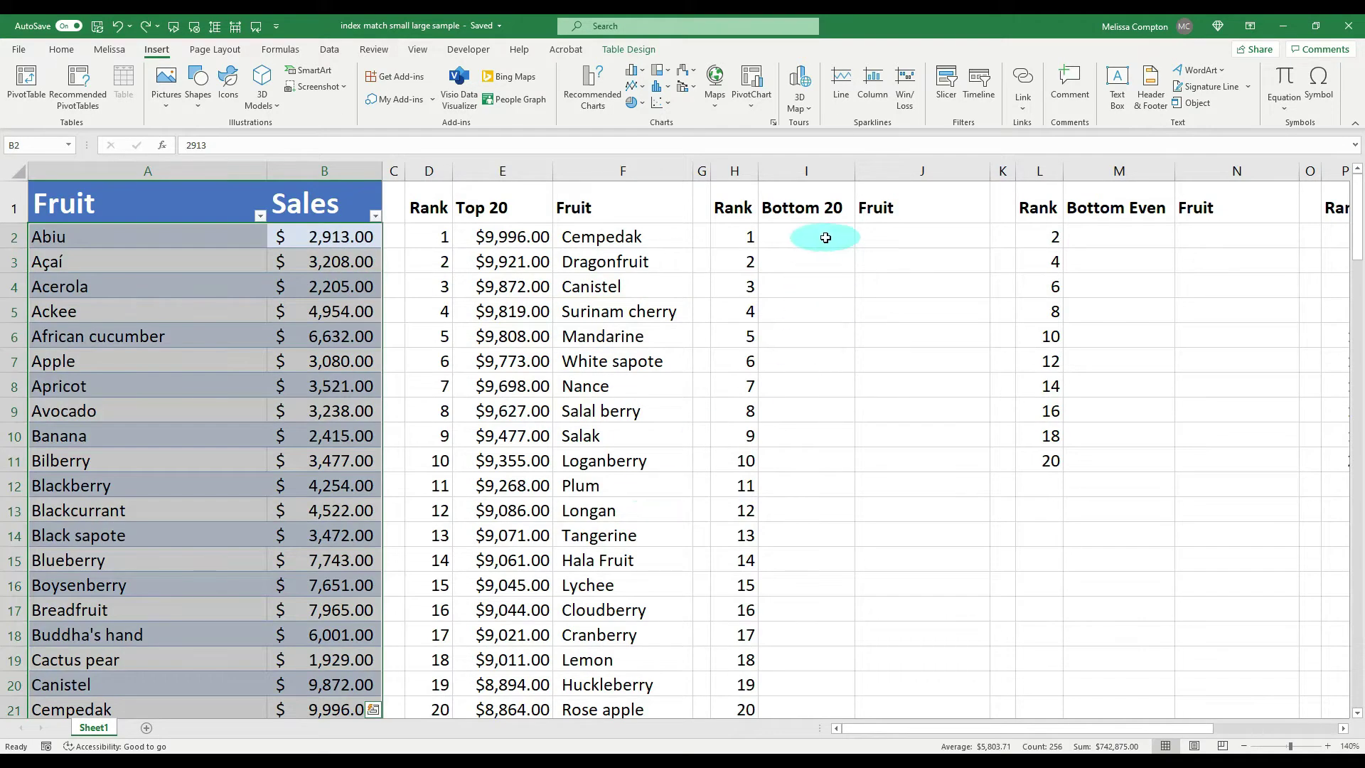
Enter =SMALL(Sales,H2) in I2 for the smallest sales value.
click(826, 237)
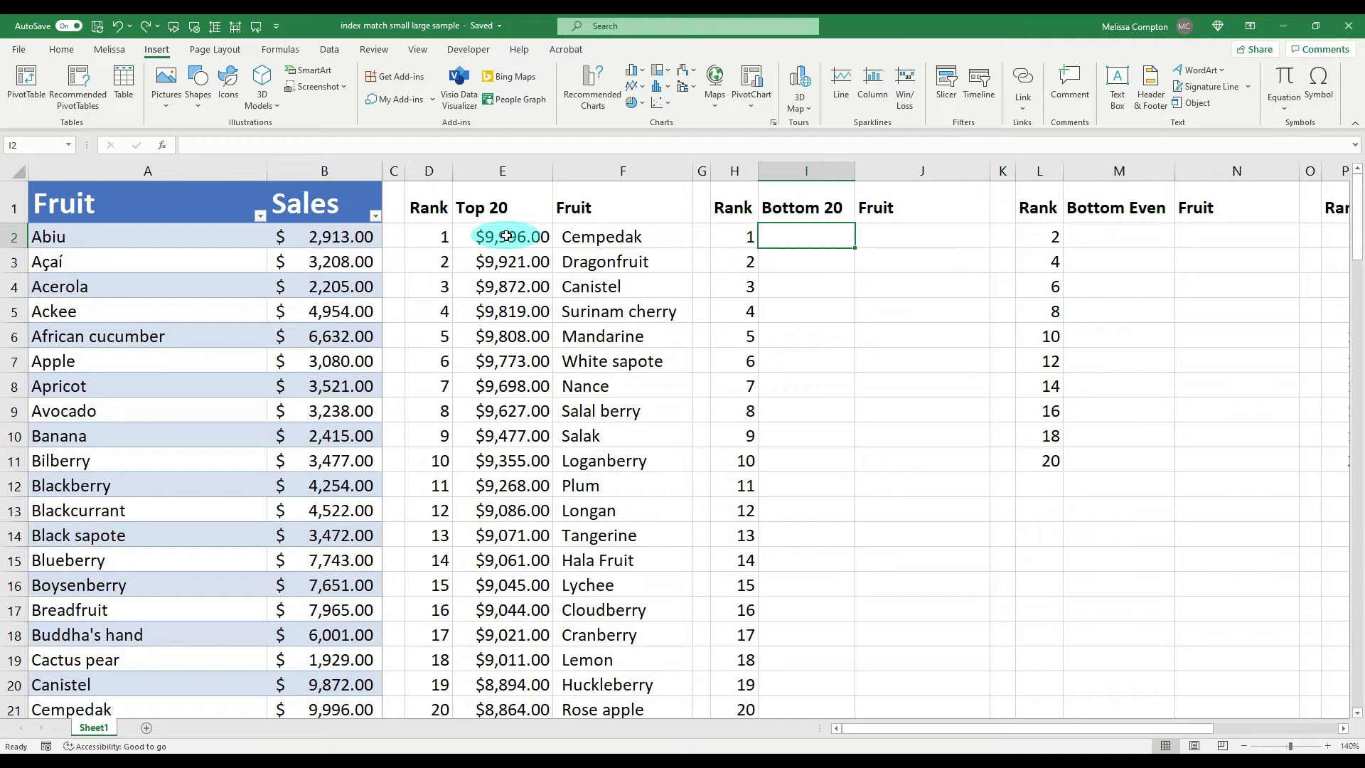
text(=)
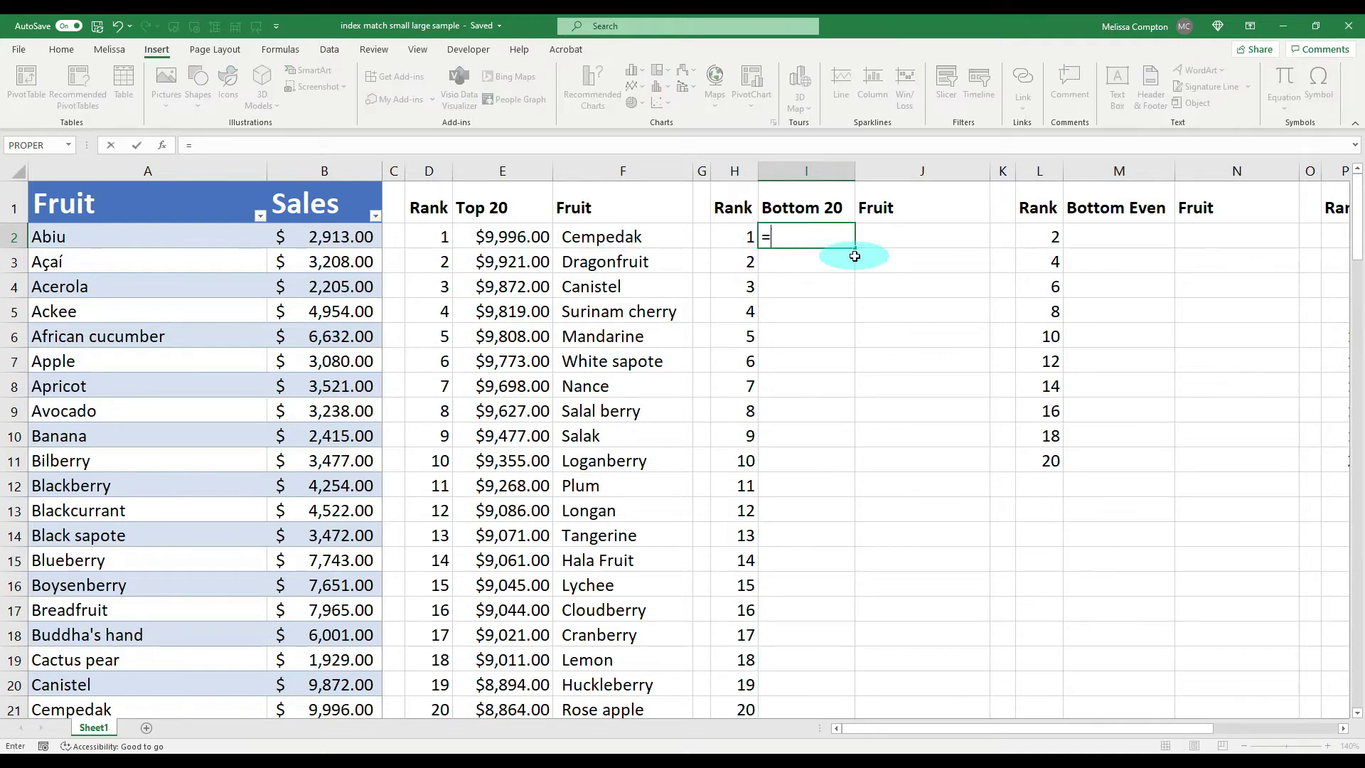
text(small()
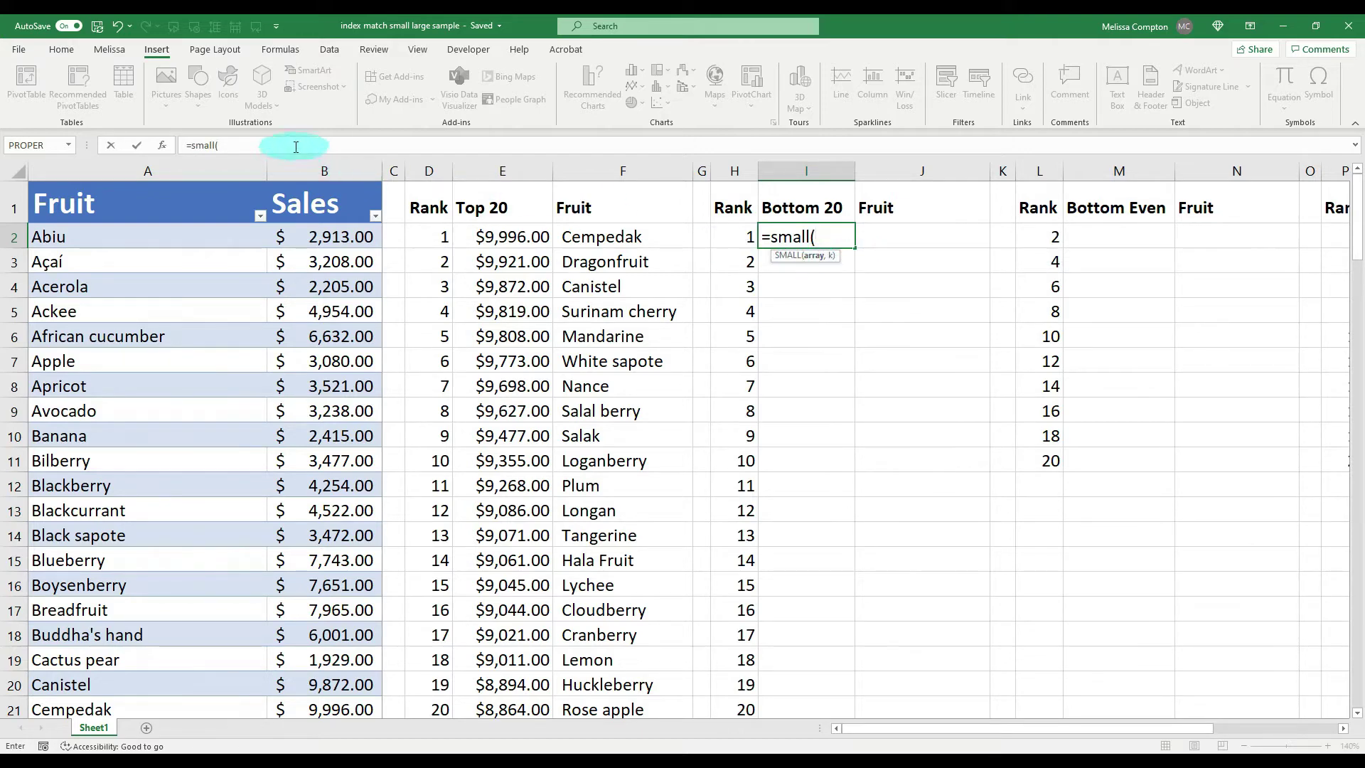
click(312, 165)
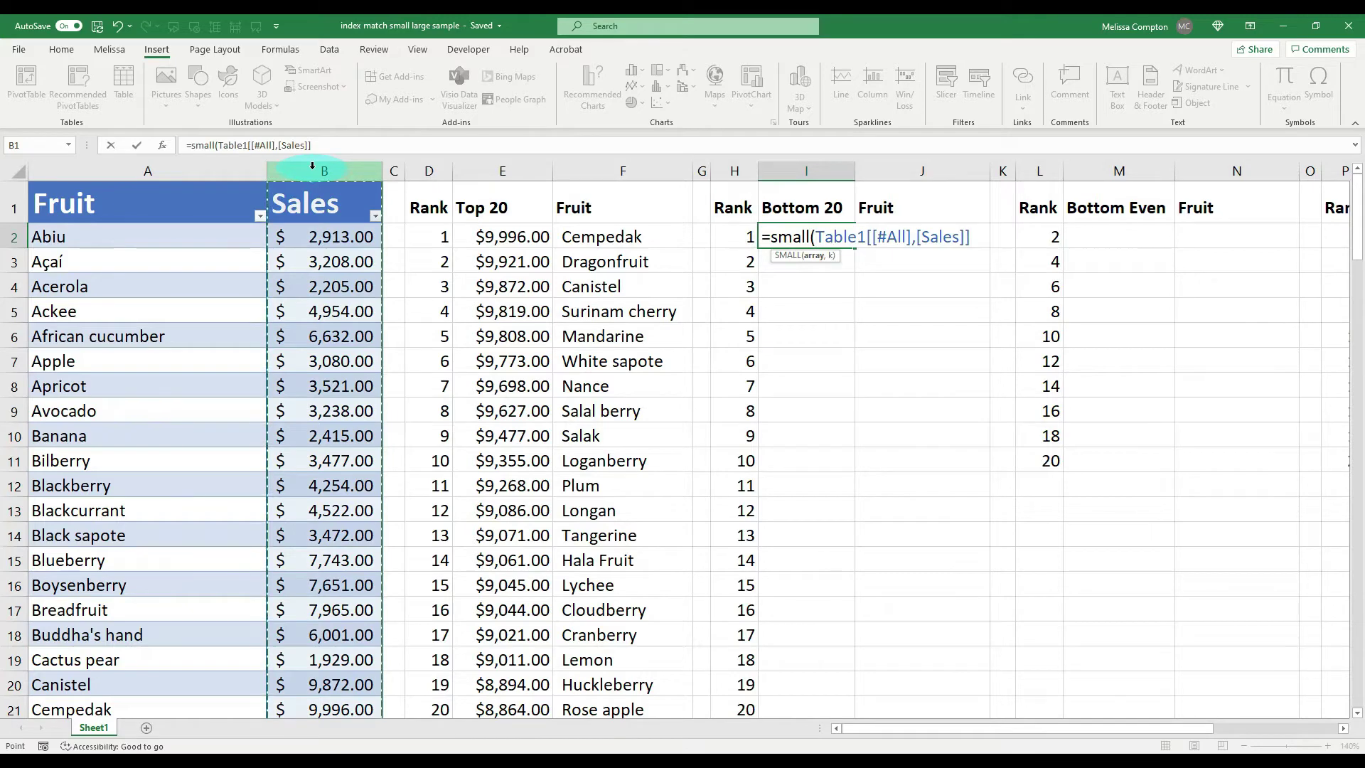
text(,)
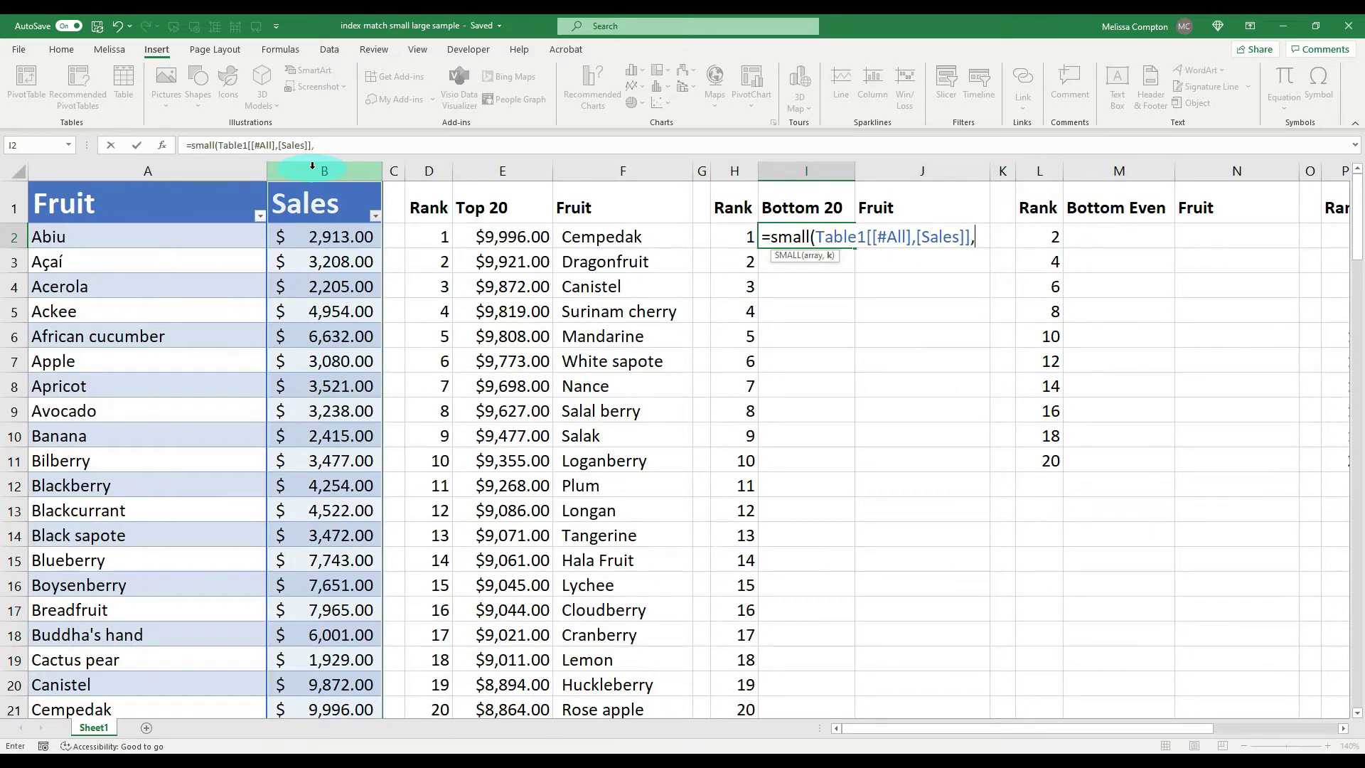
click(729, 235)
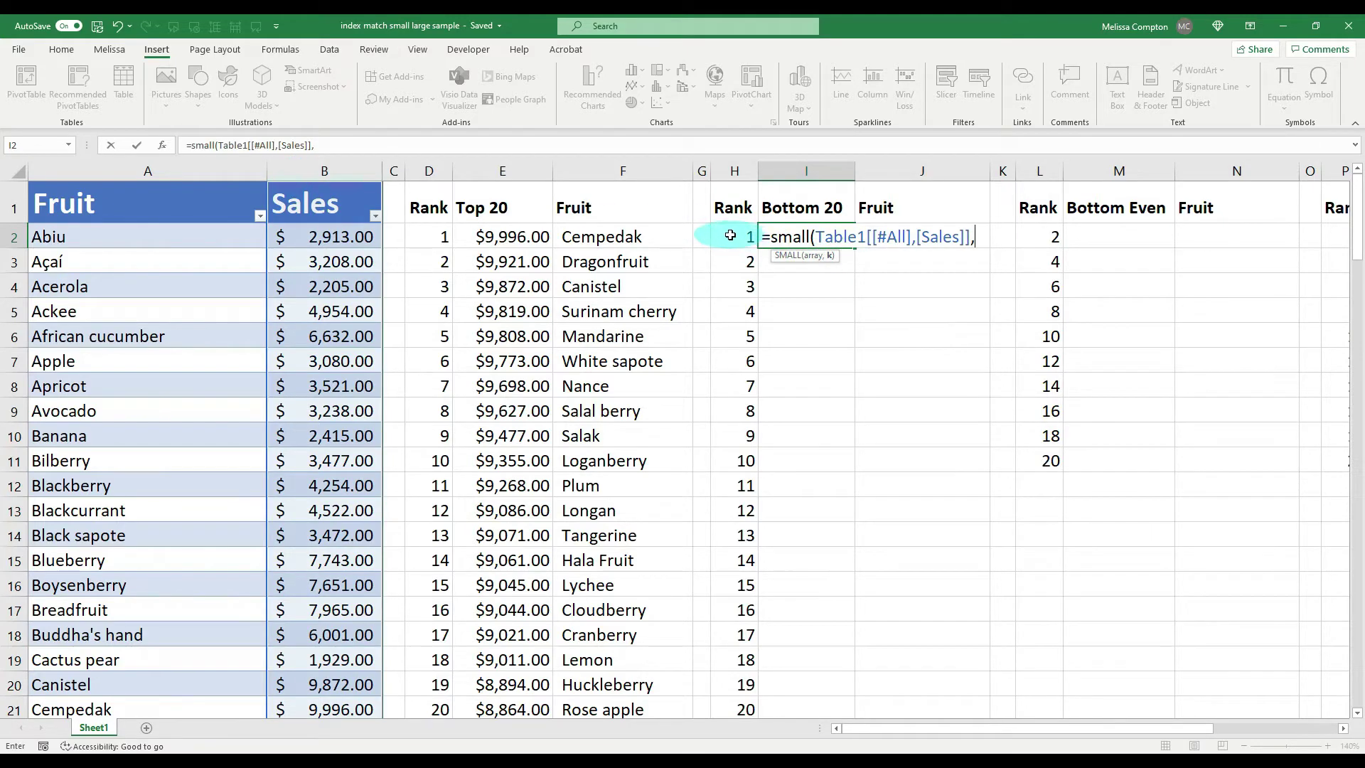
click(739, 238)
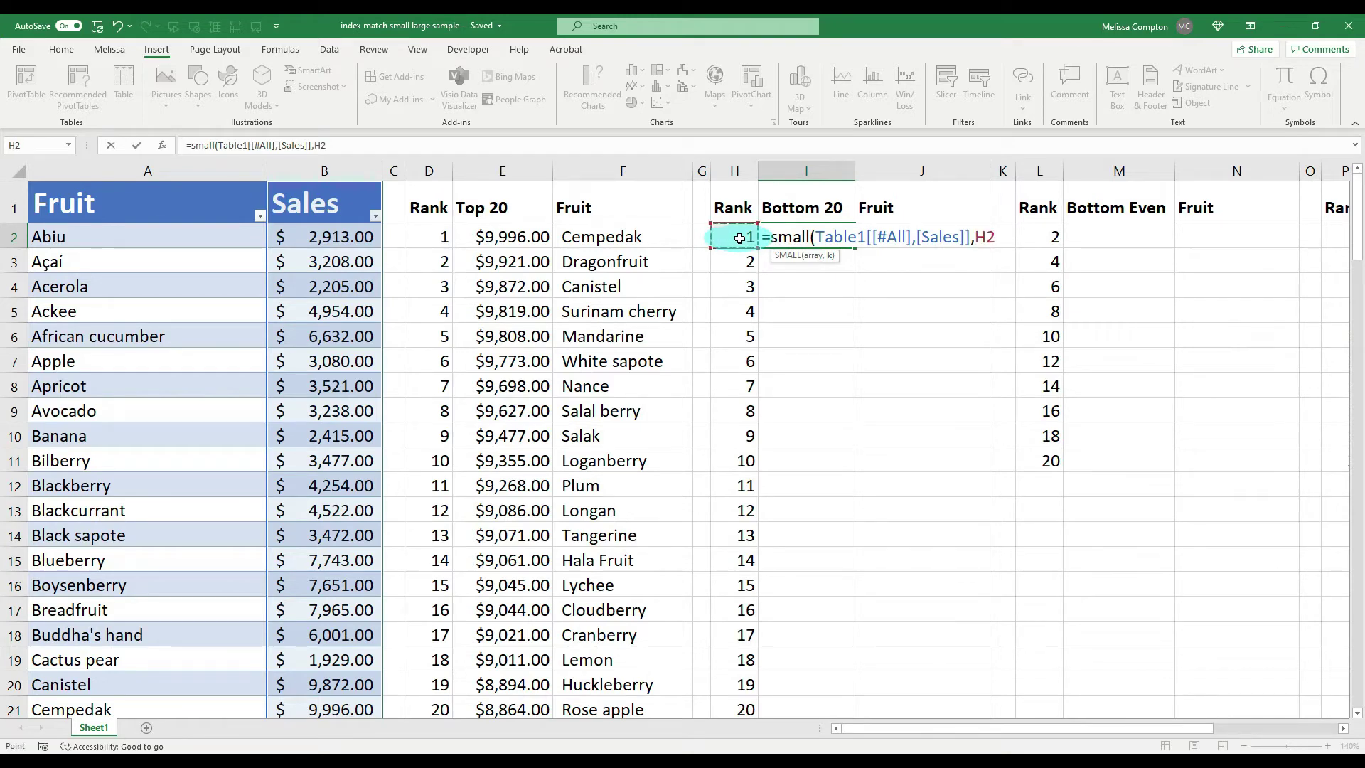
text())
key(Return)
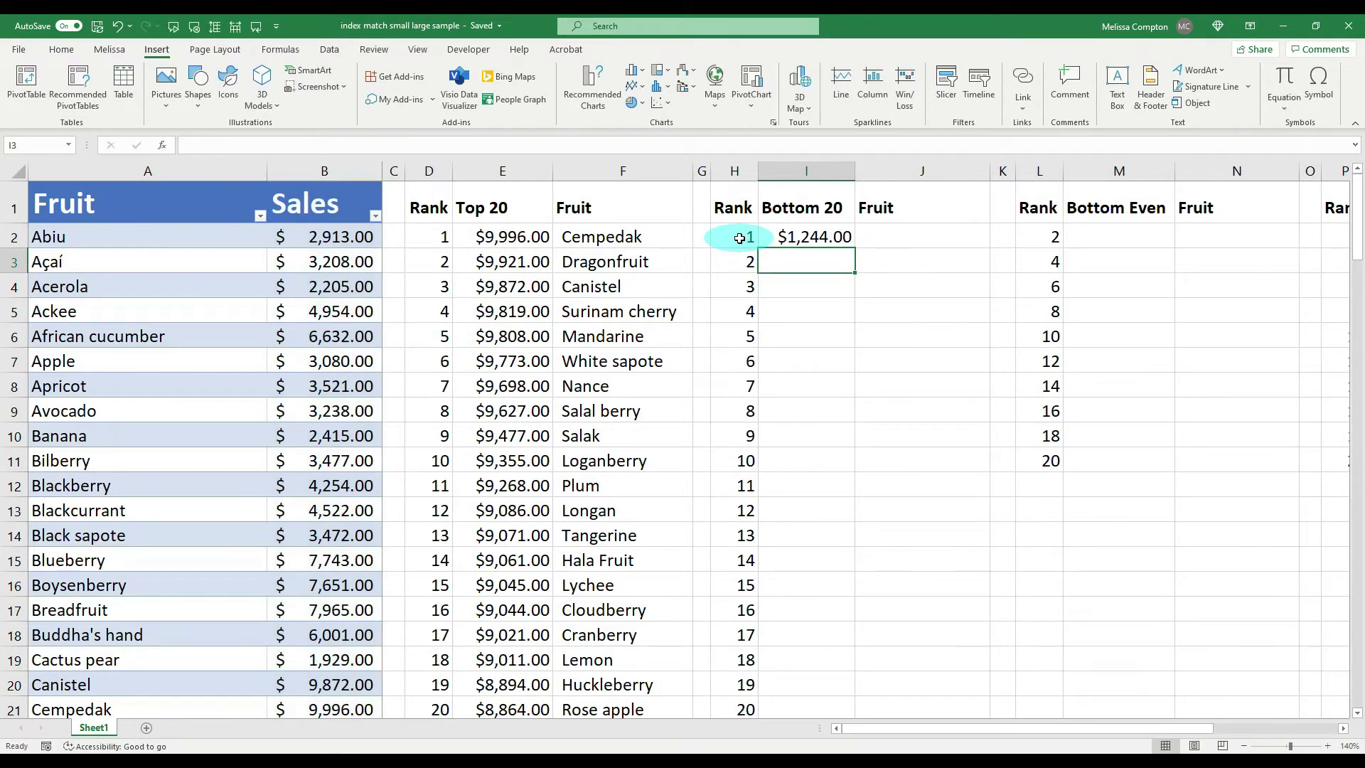
Fill the SMALL formula down to I21, giving $1,244.00 up to $2,986.00.
click(797, 236)
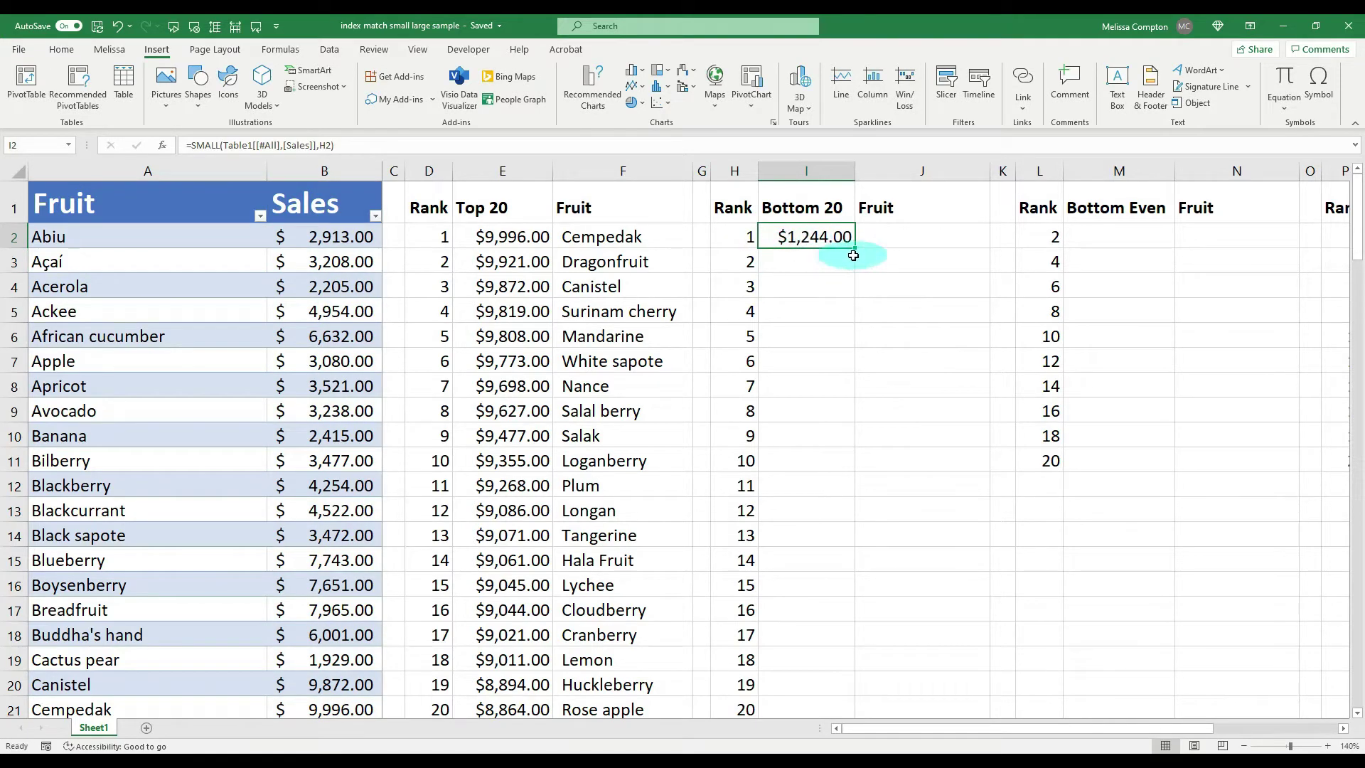
drag(856, 249, 840, 708)
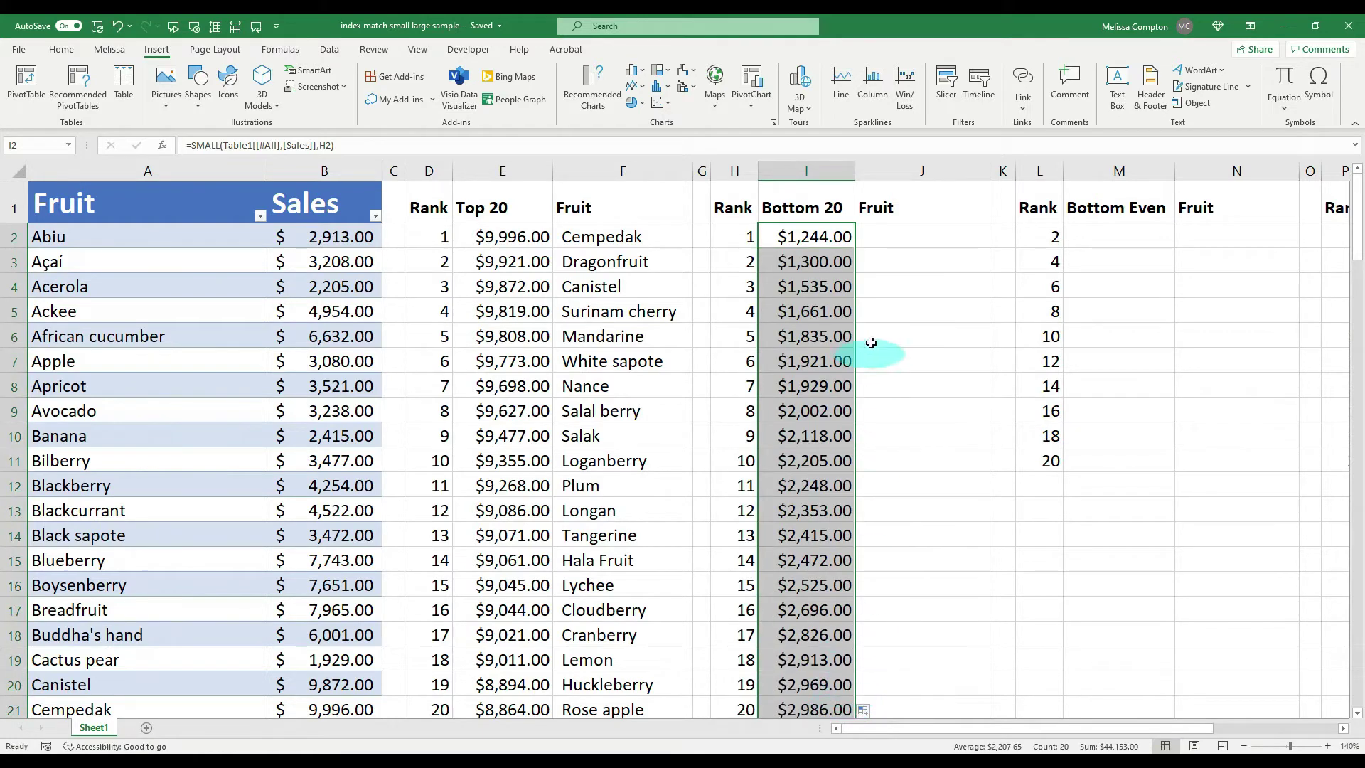
click(886, 229)
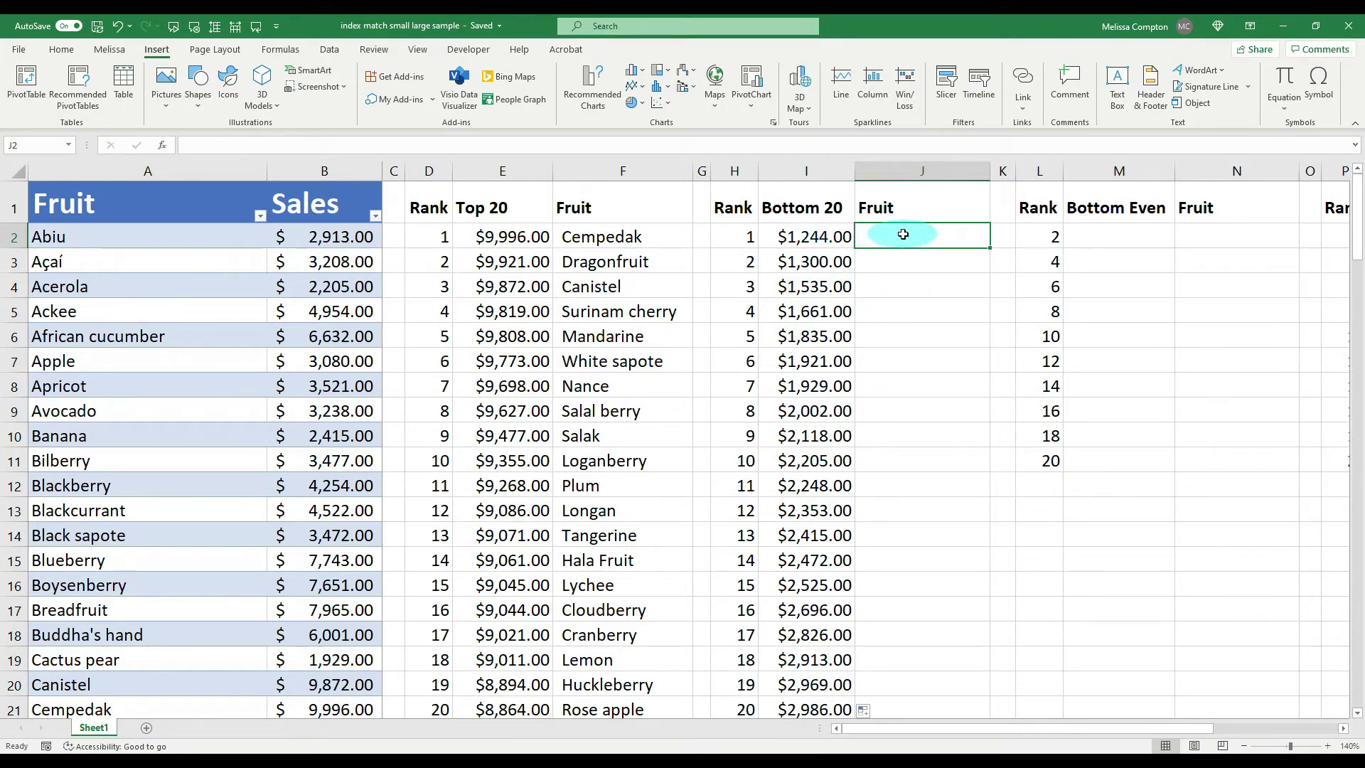
Enter =INDEX(Fruit,MATCH(SMALL(Sales,H2),Sales,0)) in J2, returning Pomegranate.
text(=)
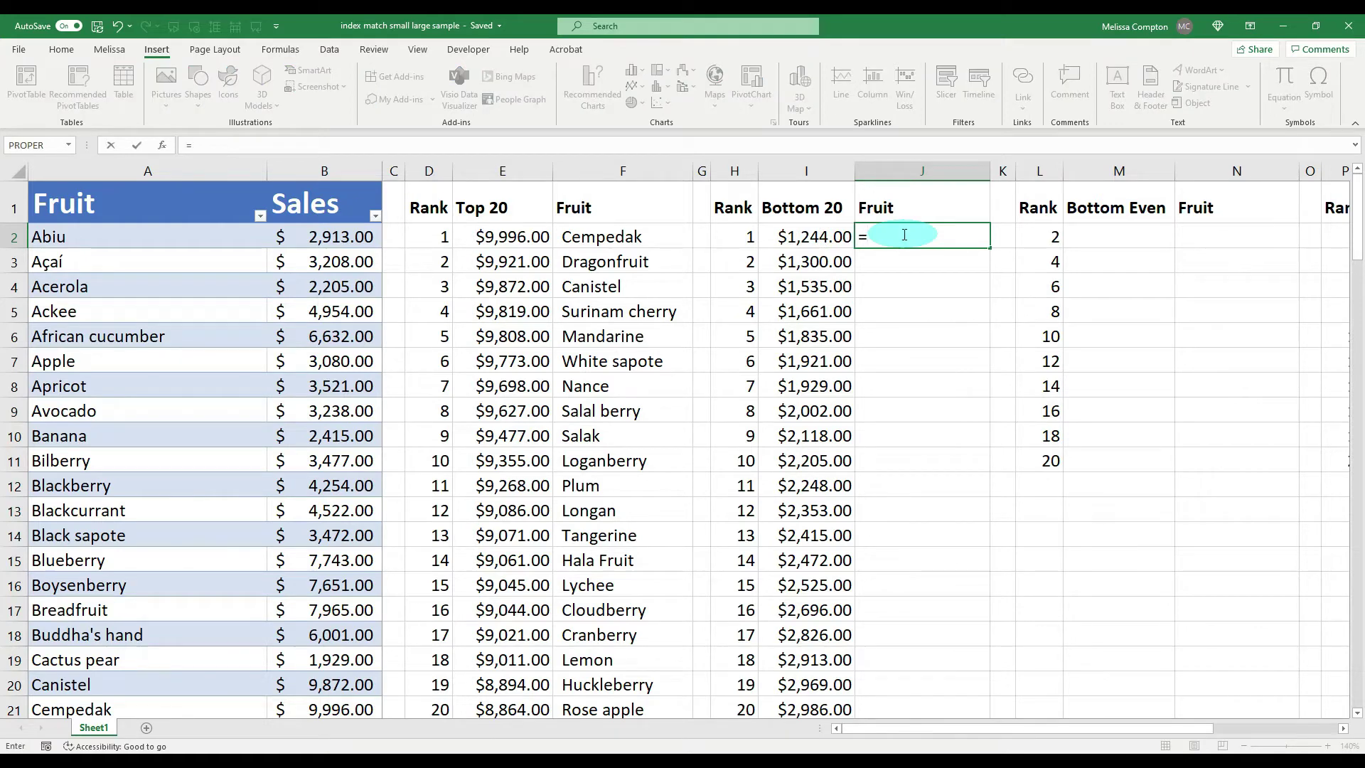
text(index()
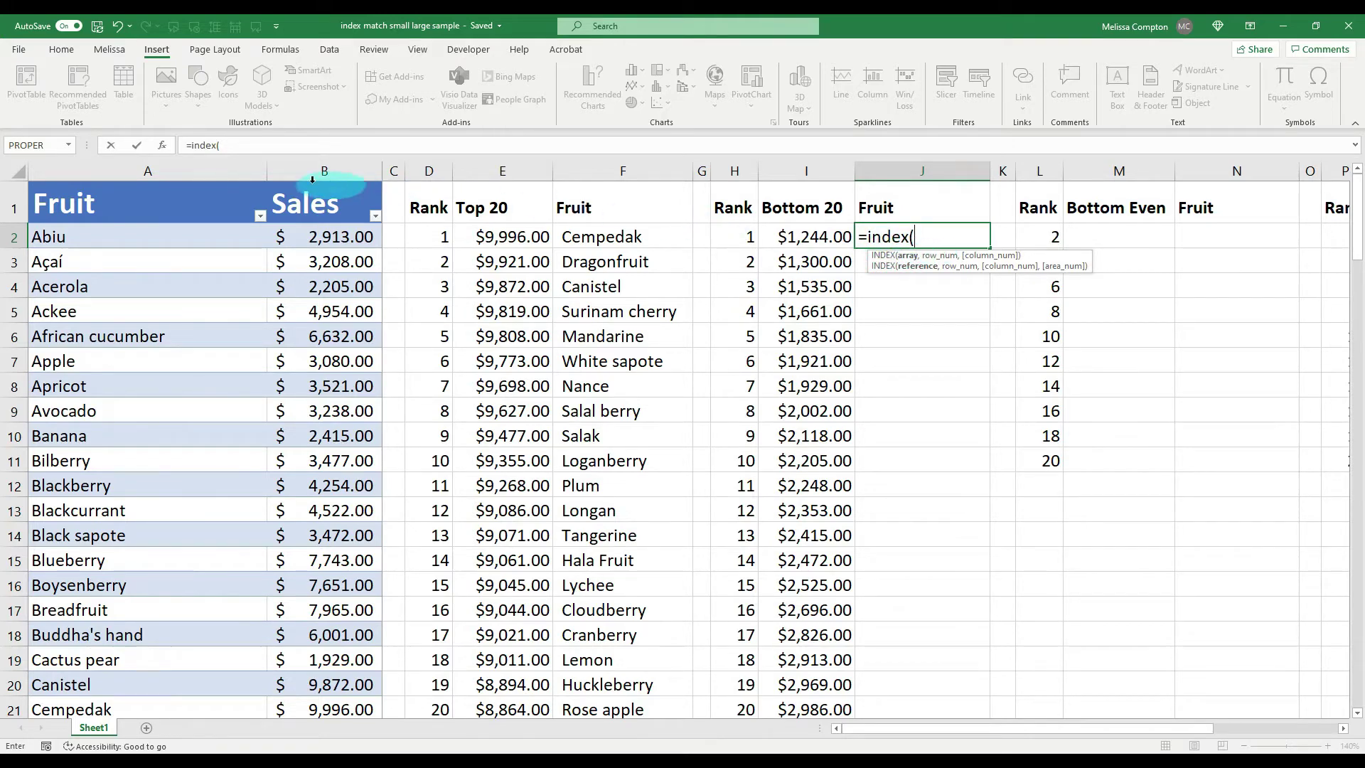
click(175, 168)
text(,match)
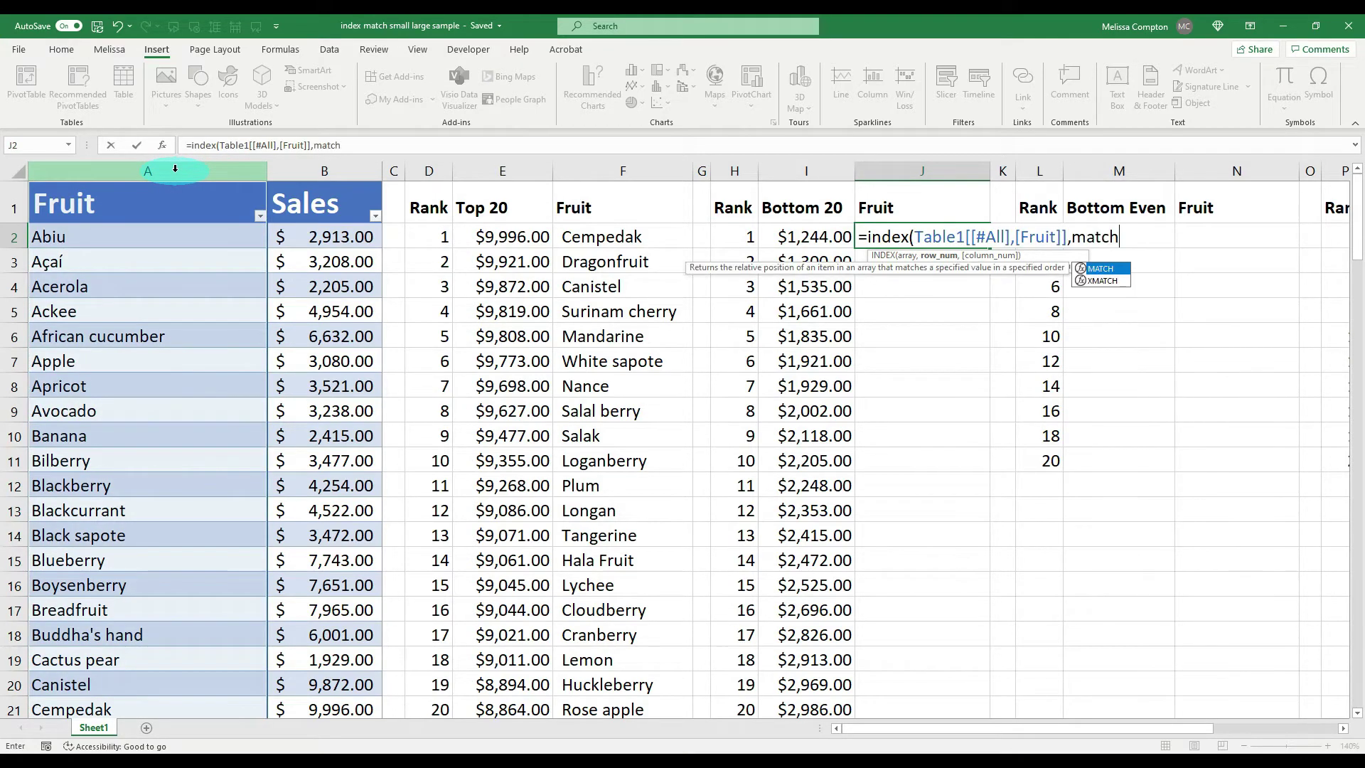
text(()
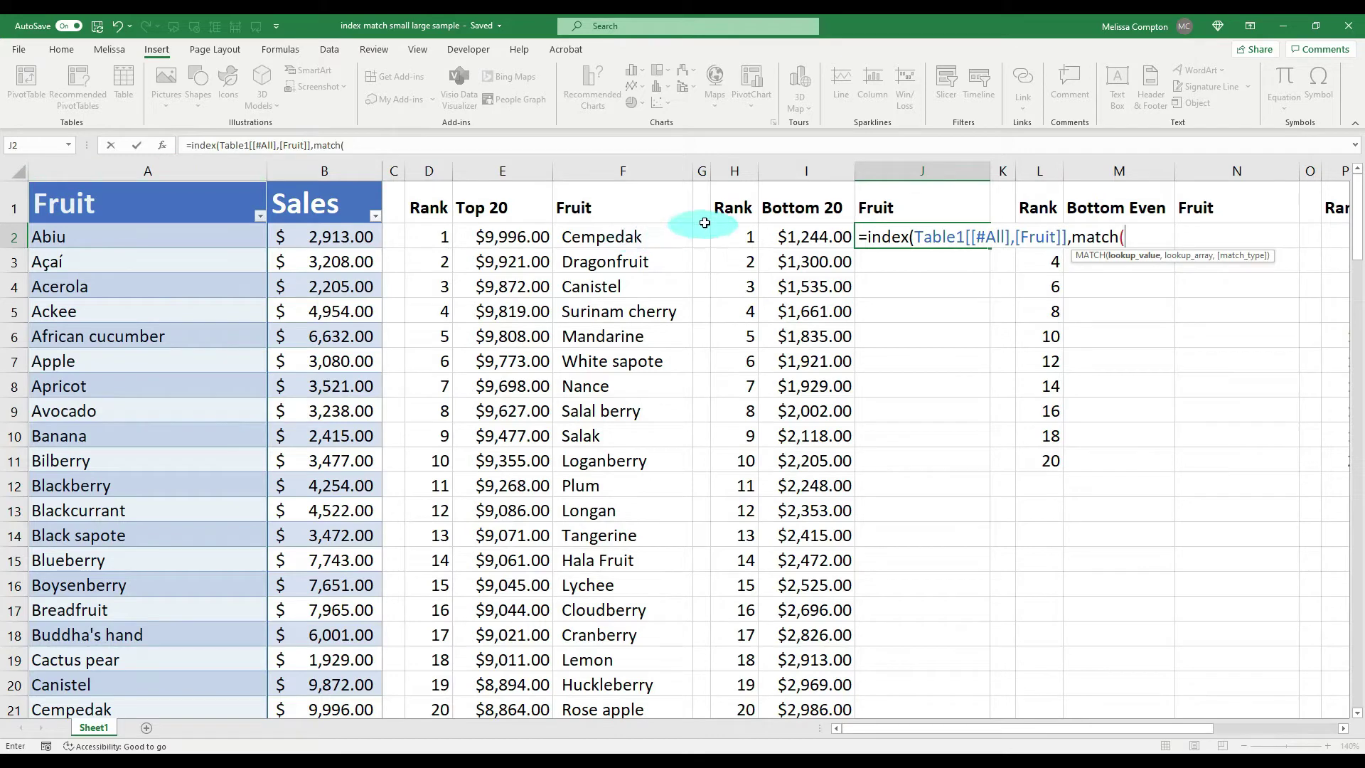
text(small)
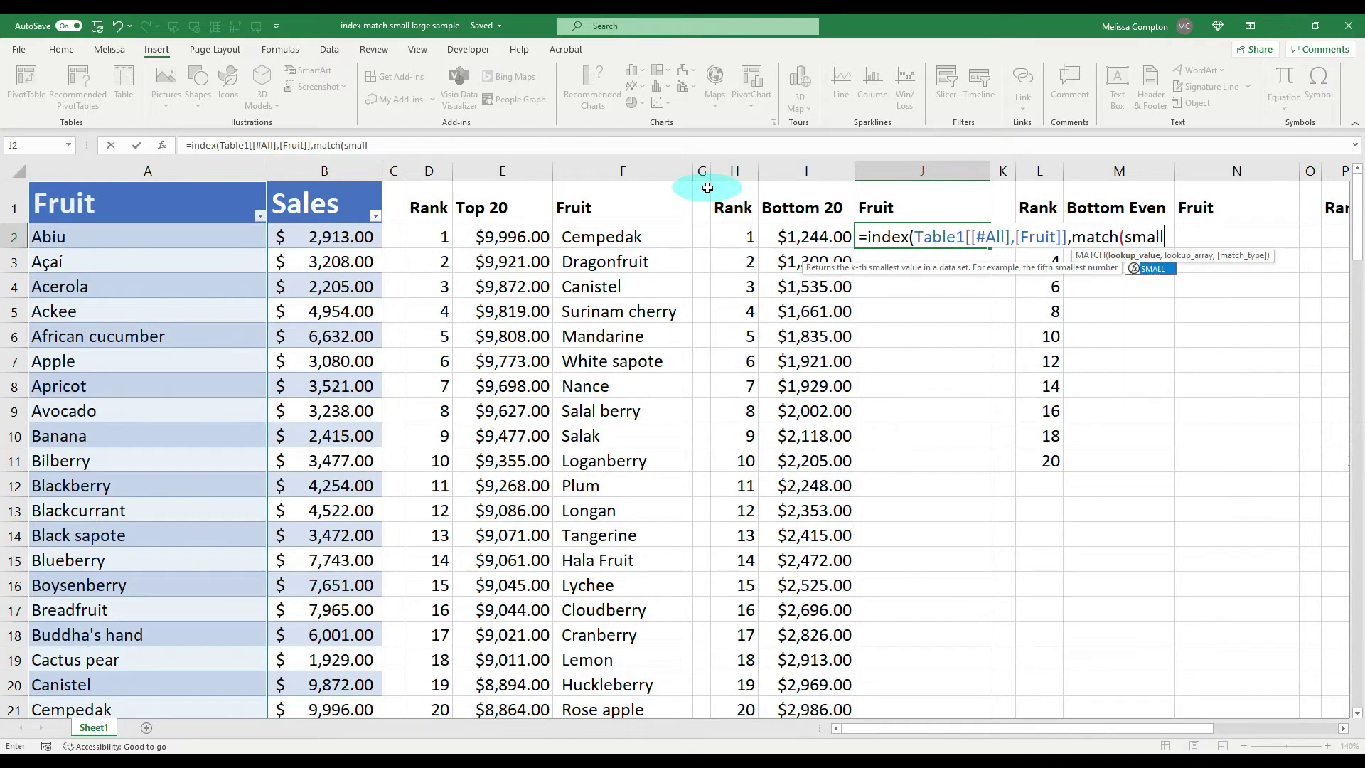
text(()
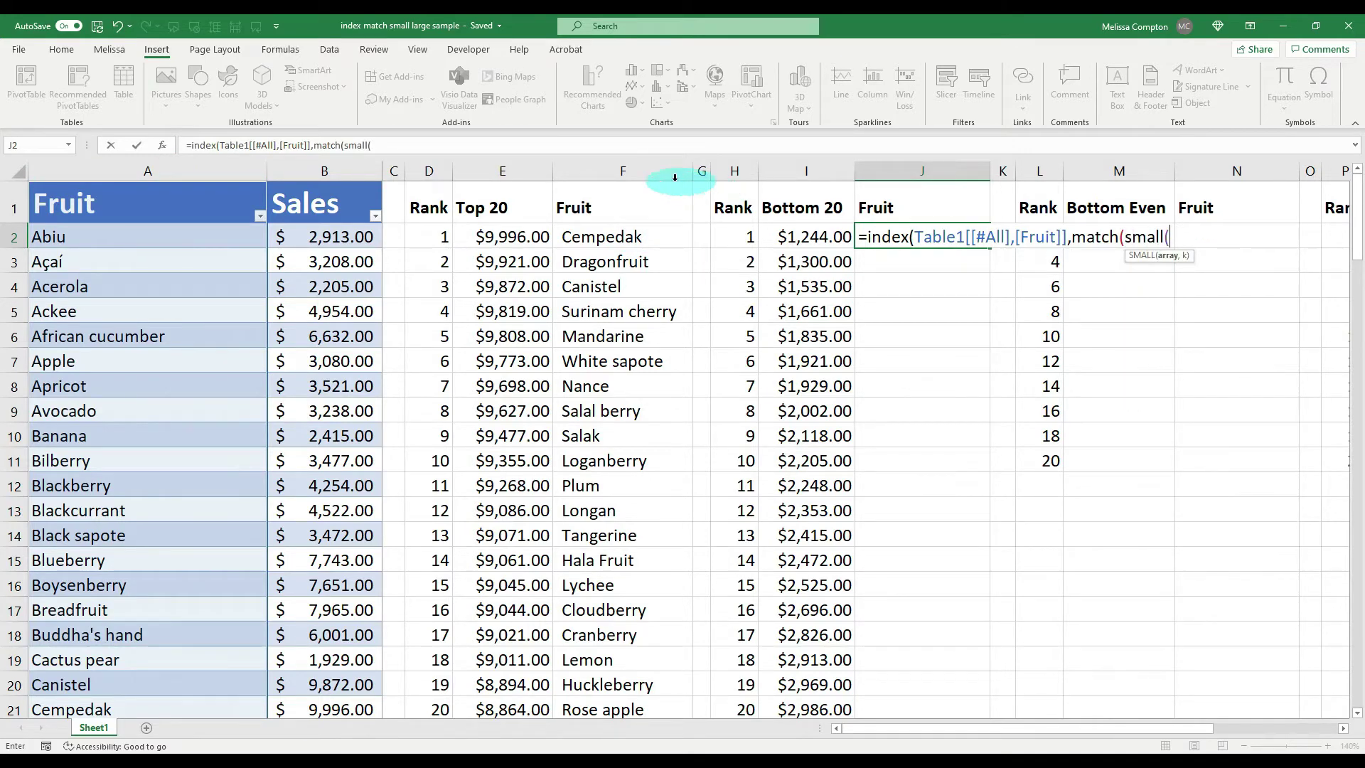
click(336, 171)
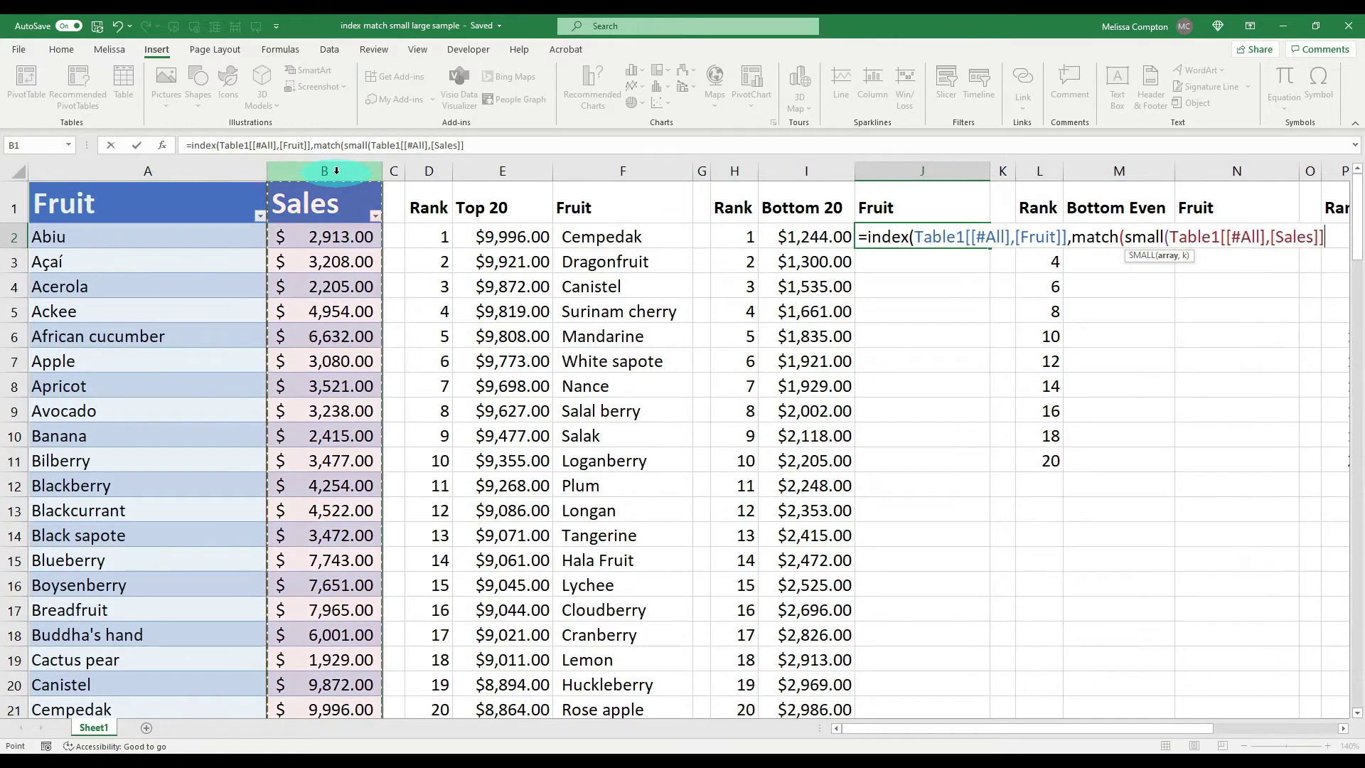
text(,)
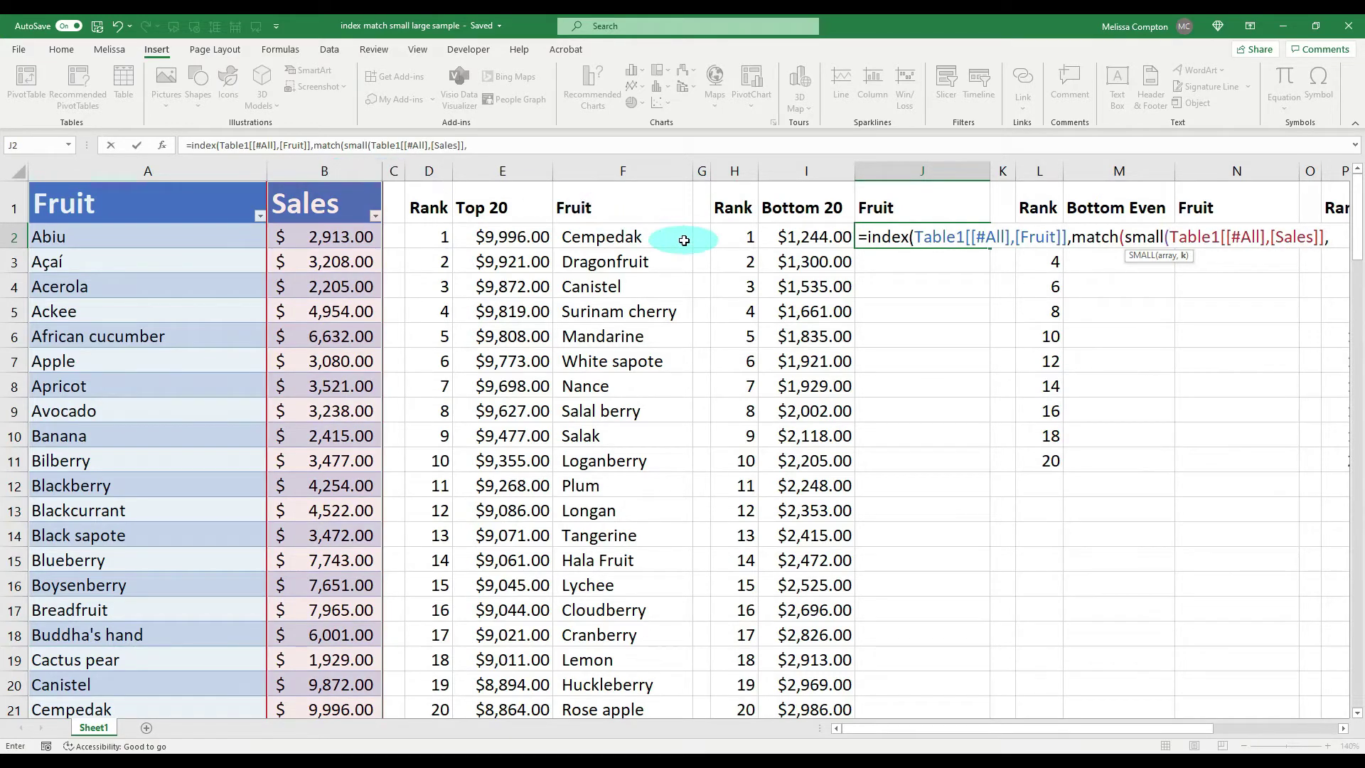
click(741, 238)
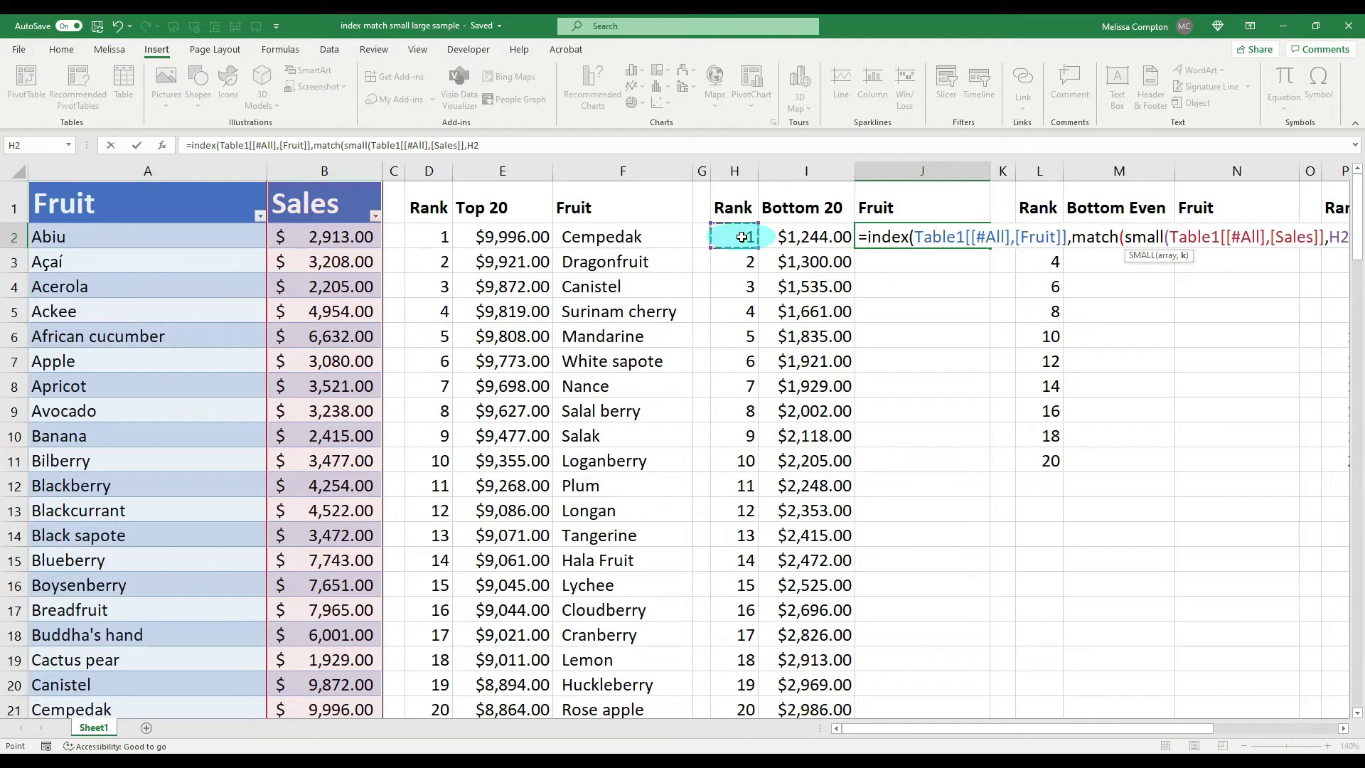
text(),)
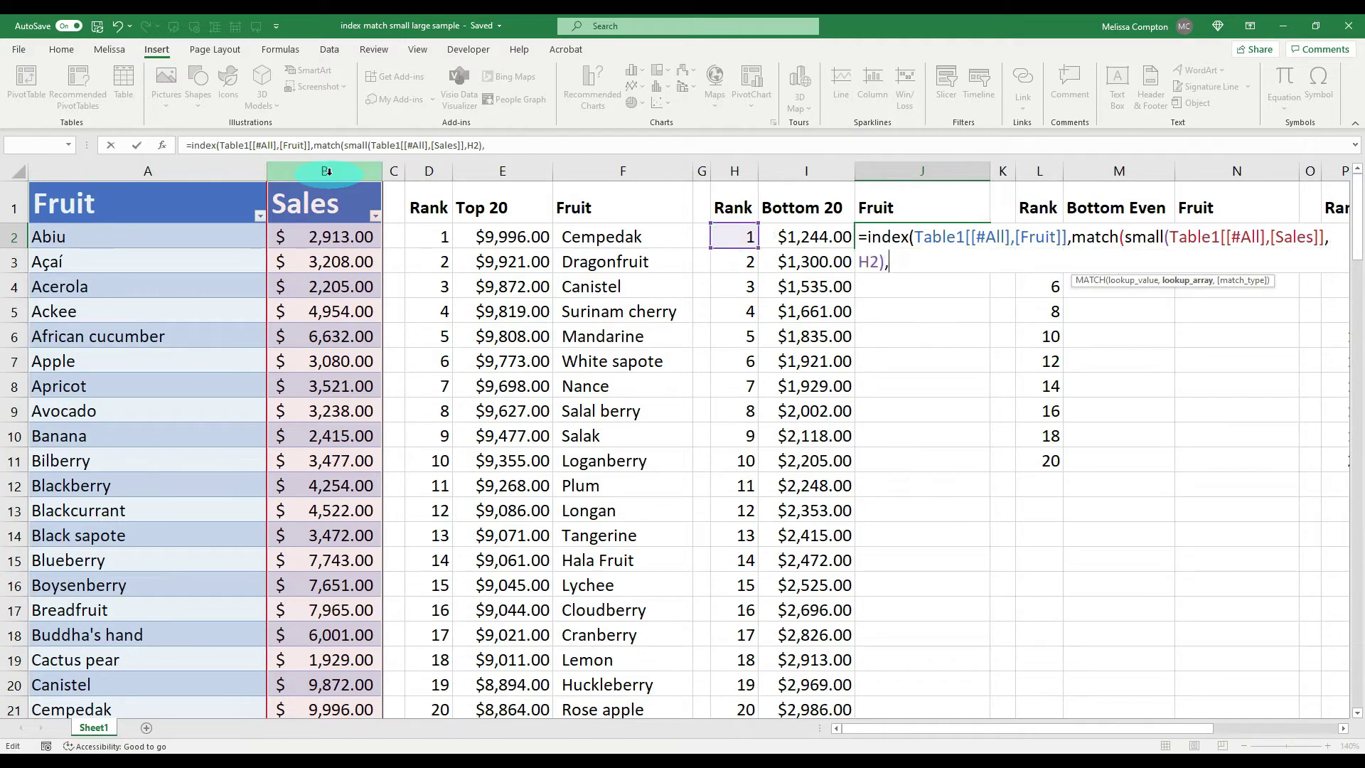
click(328, 171)
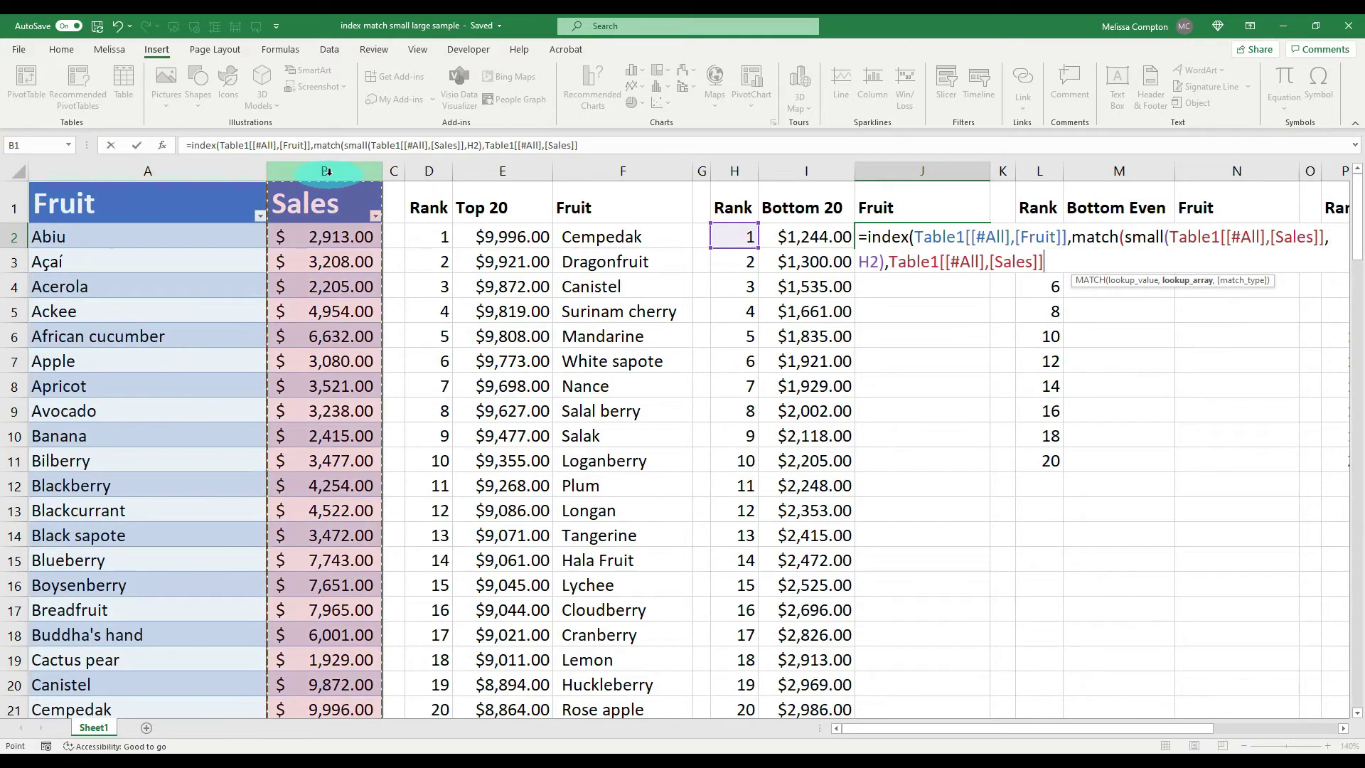
text(,)
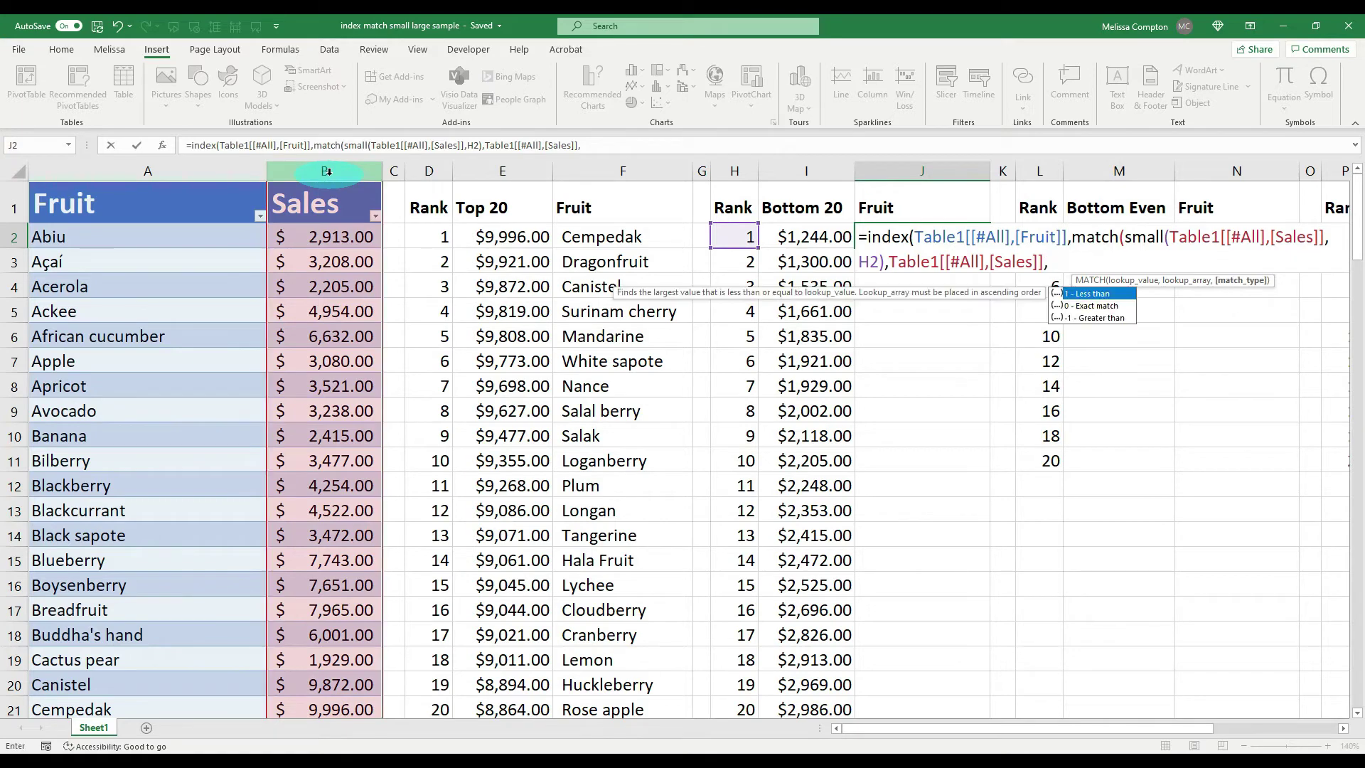
text(0))
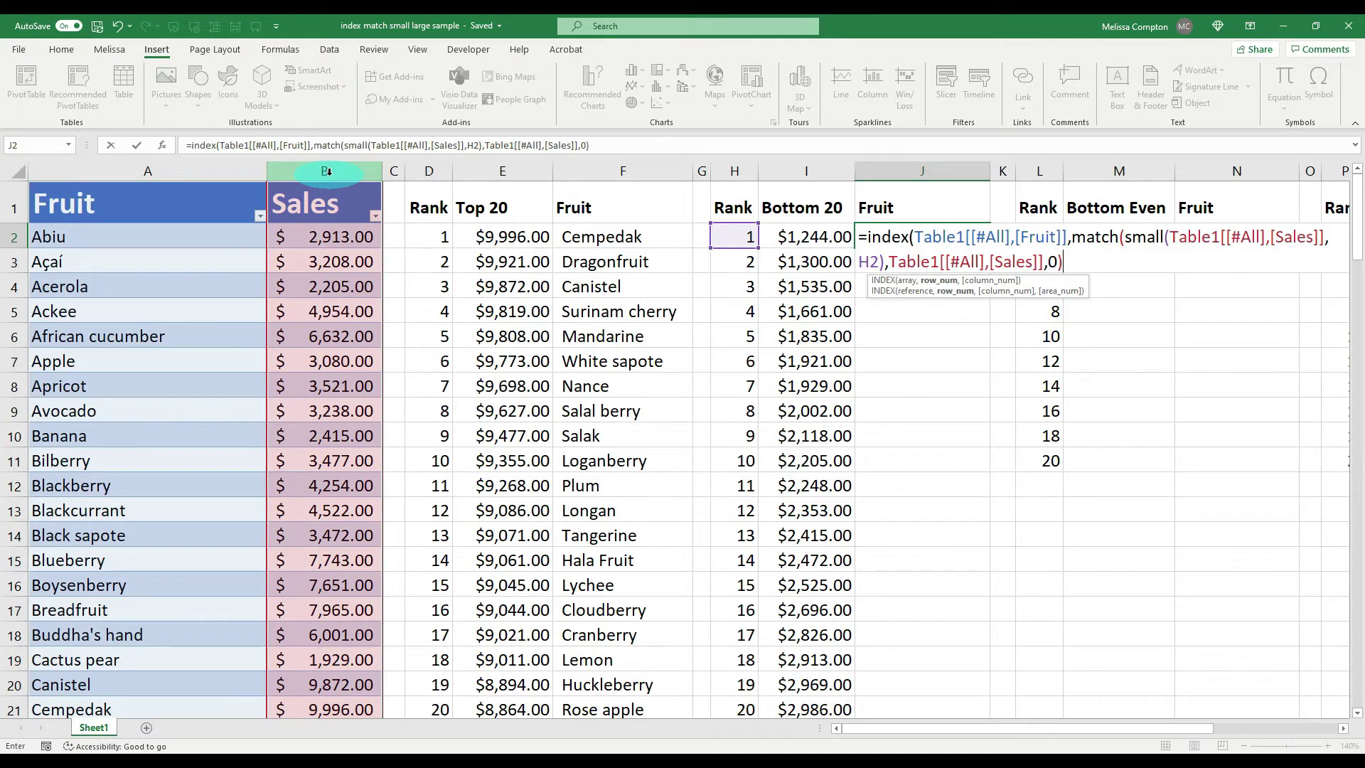
text())
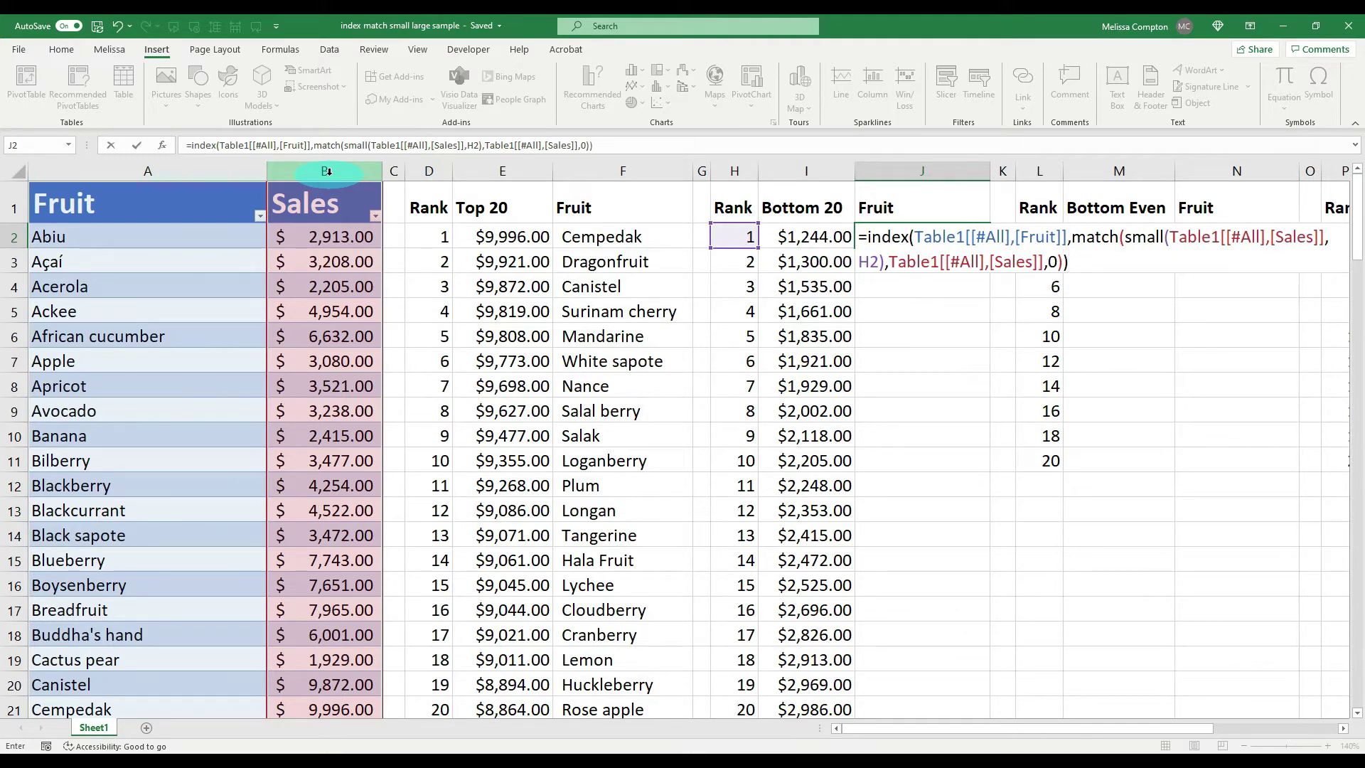
key(Return)
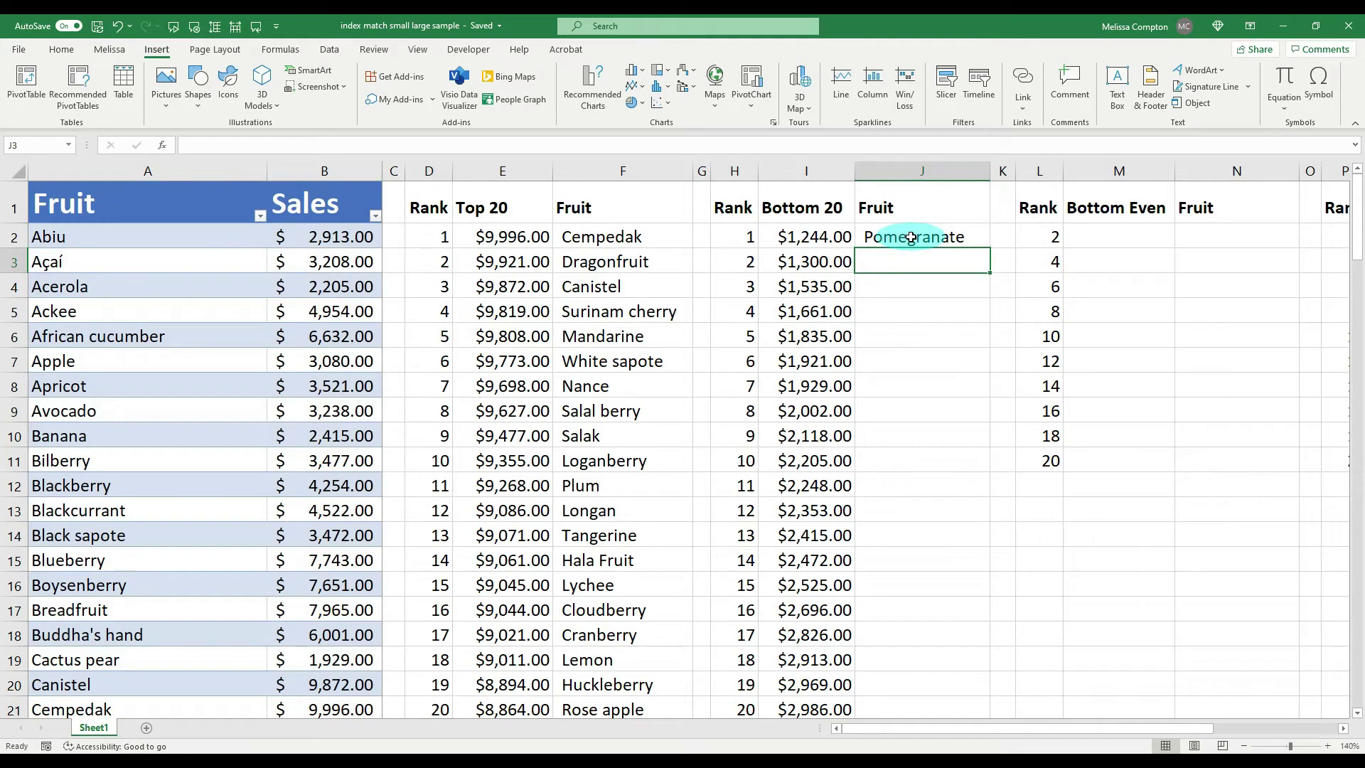
Recheck the J2 formula and fill it down to J21, Pomegranate through Star apple.
double_click(911, 238)
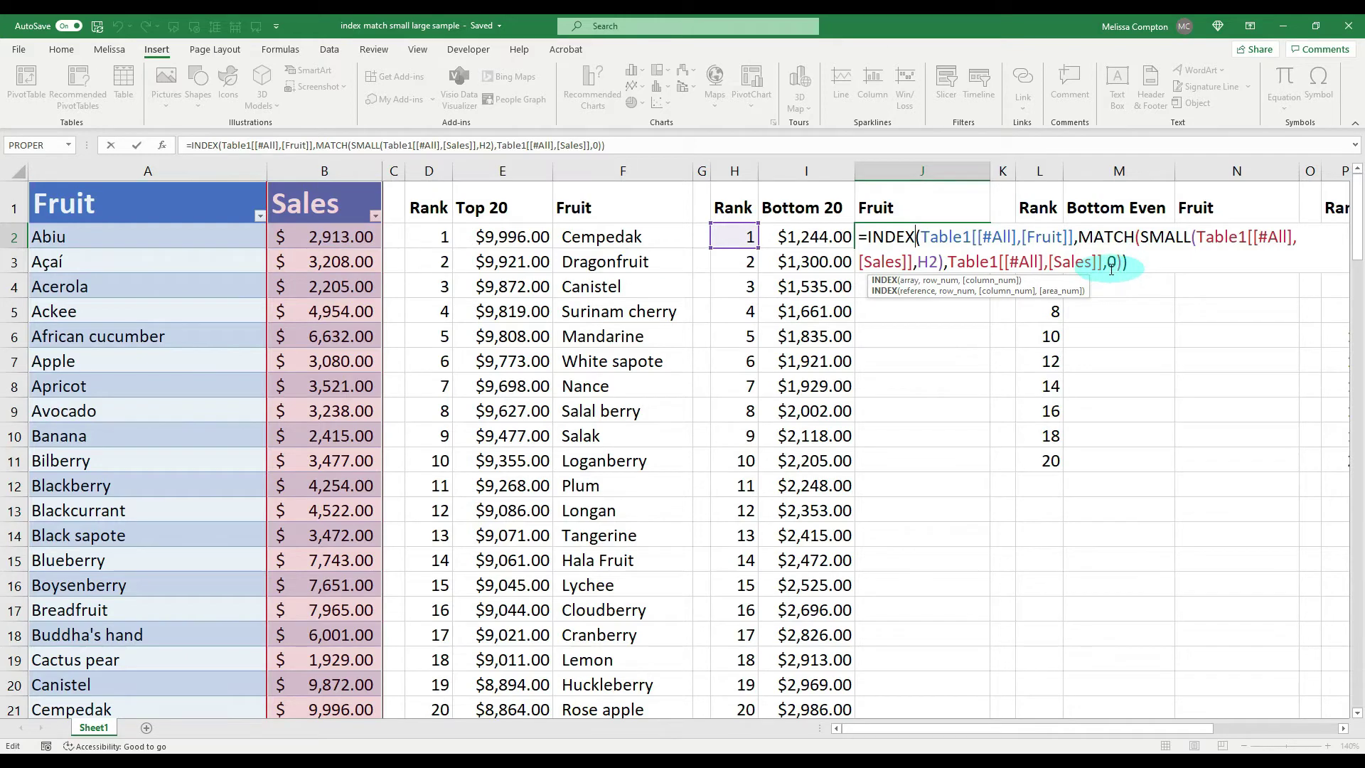
key(ctrl+Return)
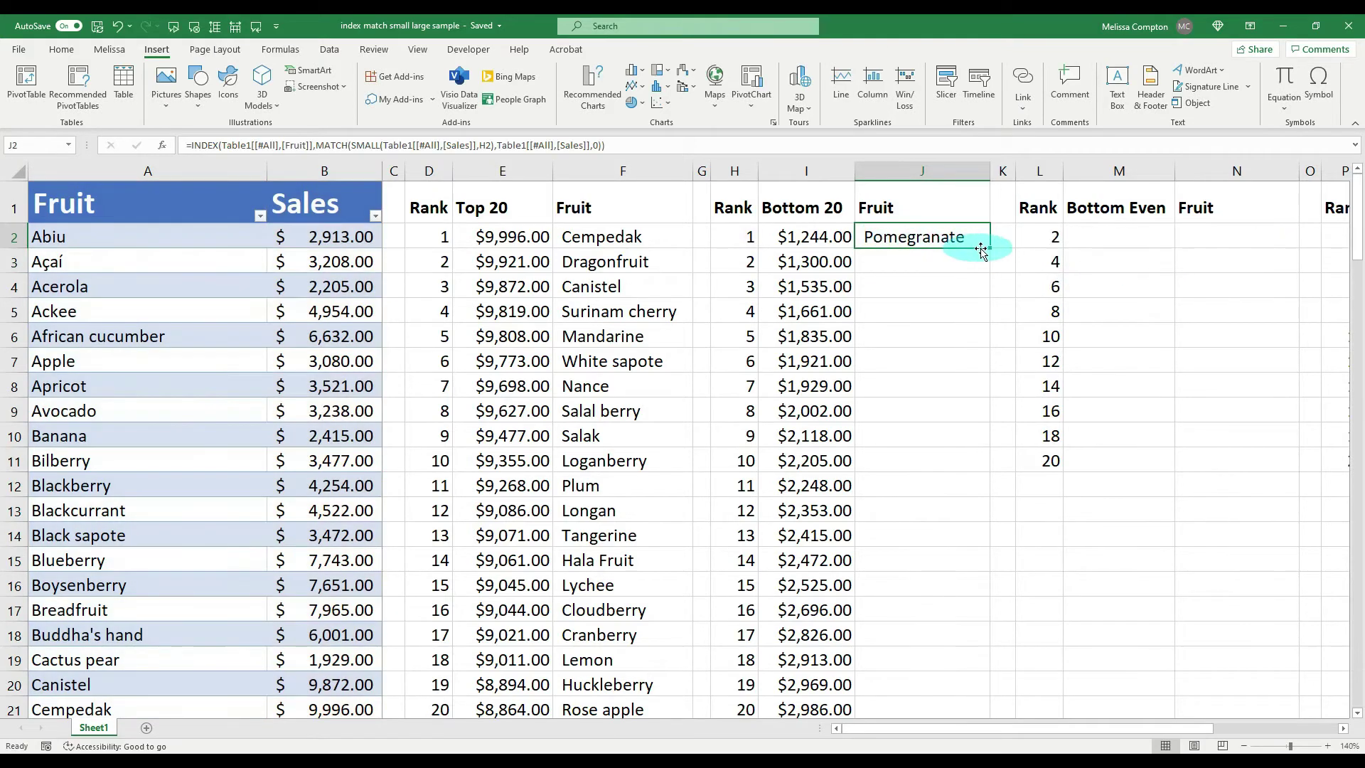
drag(986, 248, 988, 725)
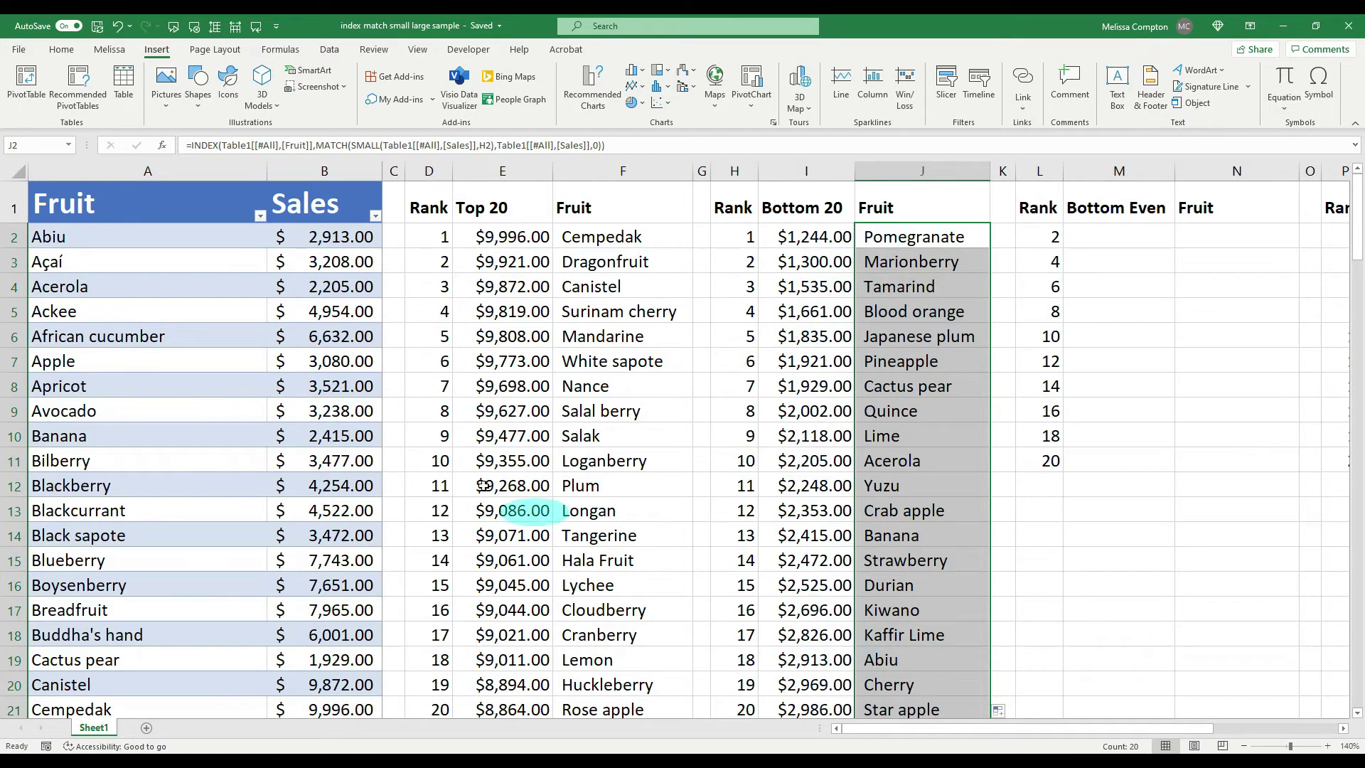
Temporarily sort Sales smallest to largest to verify, then undo the sort.
click(375, 215)
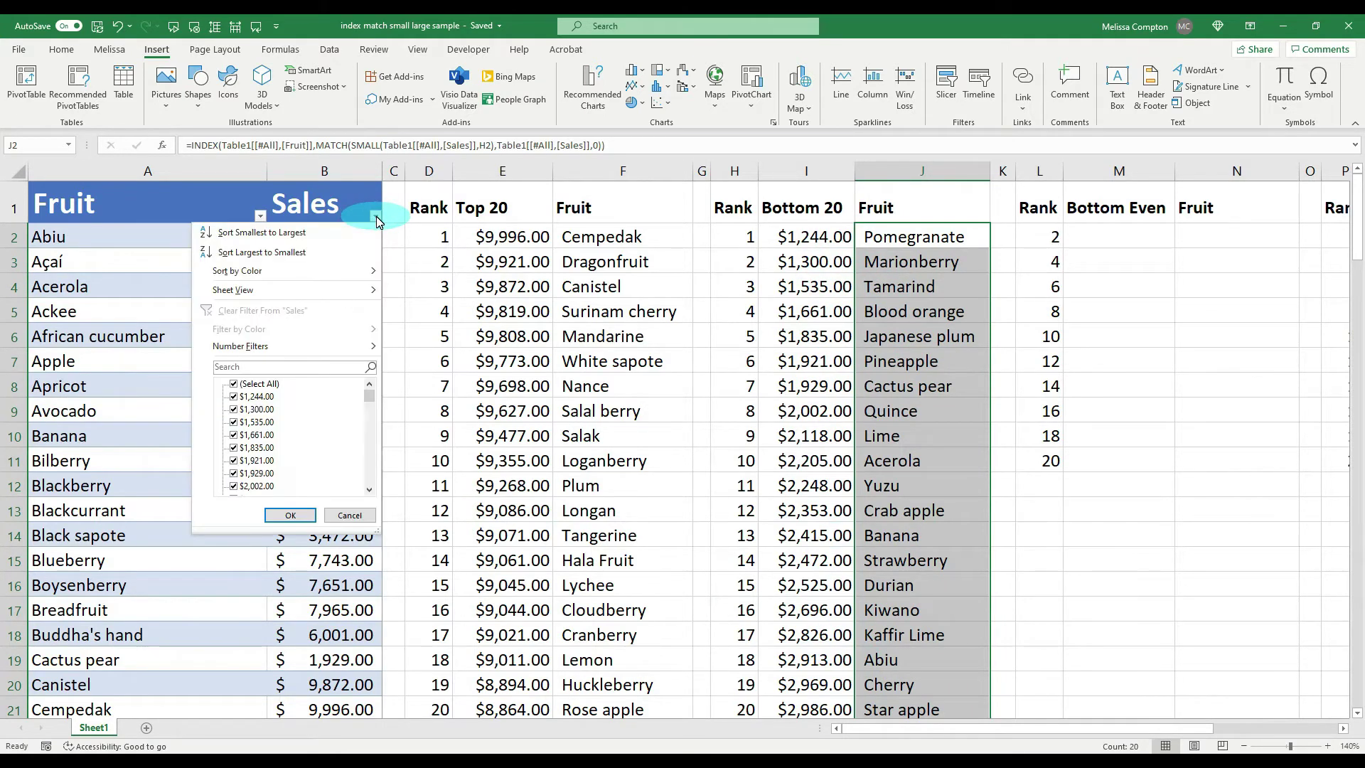
click(330, 240)
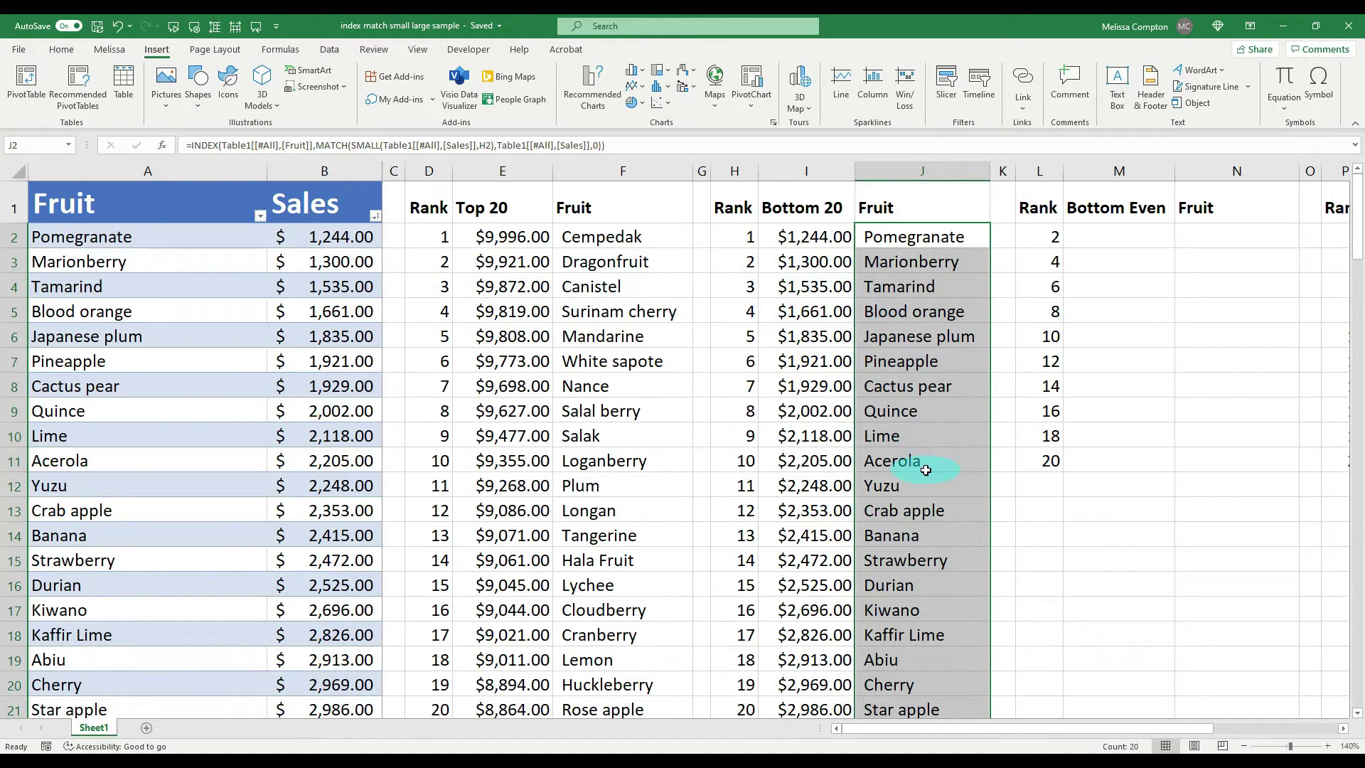
key(ctrl+z)
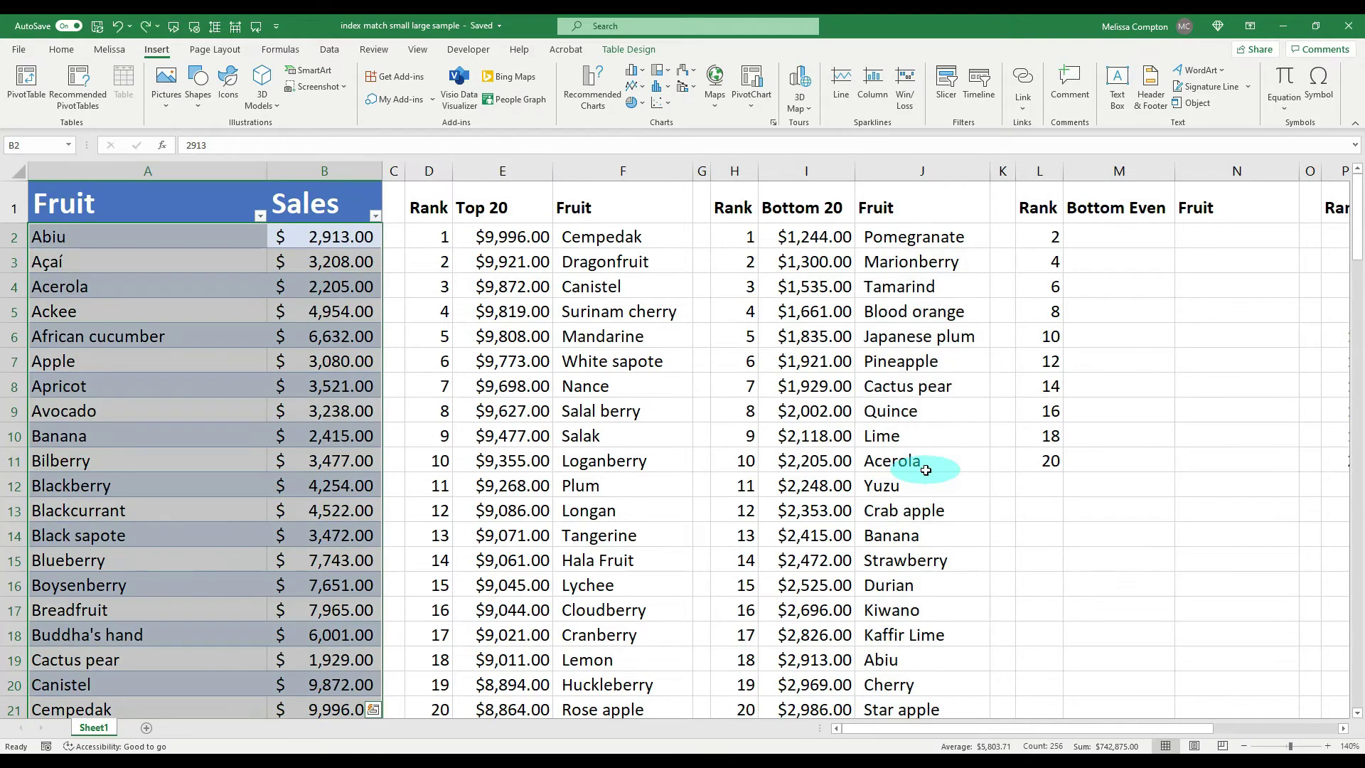
Scroll right to the Bottom Even section and select its first value cell.
click(1346, 729)
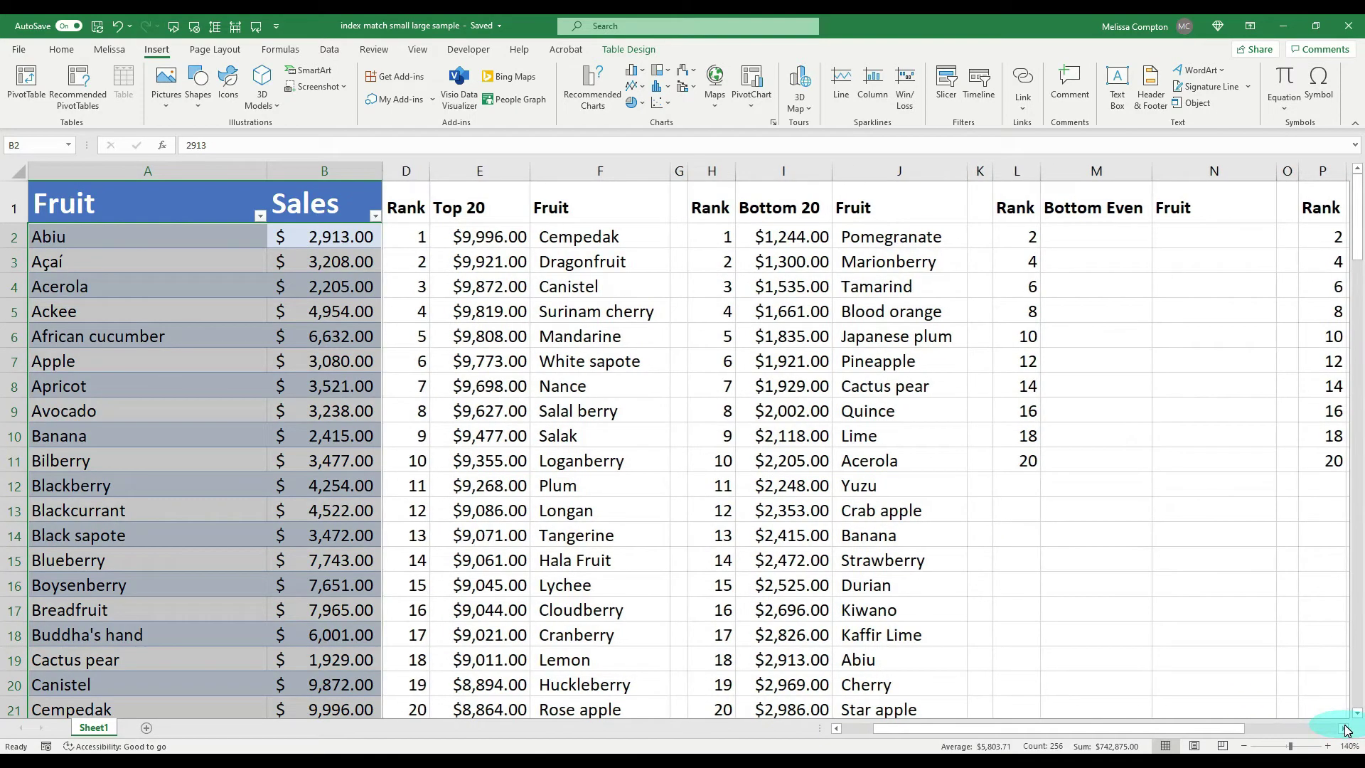
click(1345, 729)
click(491, 231)
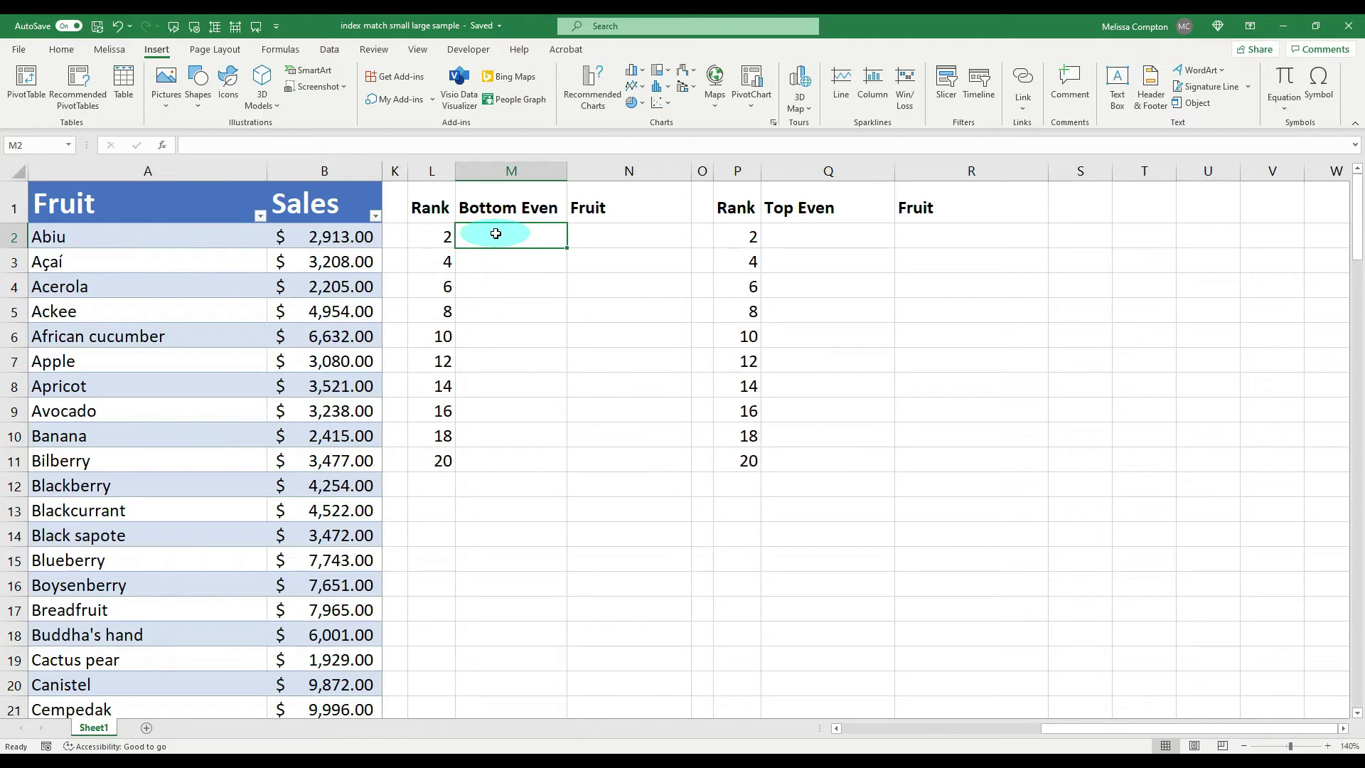
Enter =SMALL(Sales,L2) in M2 for the rank-2 smallest sale.
text(=small()
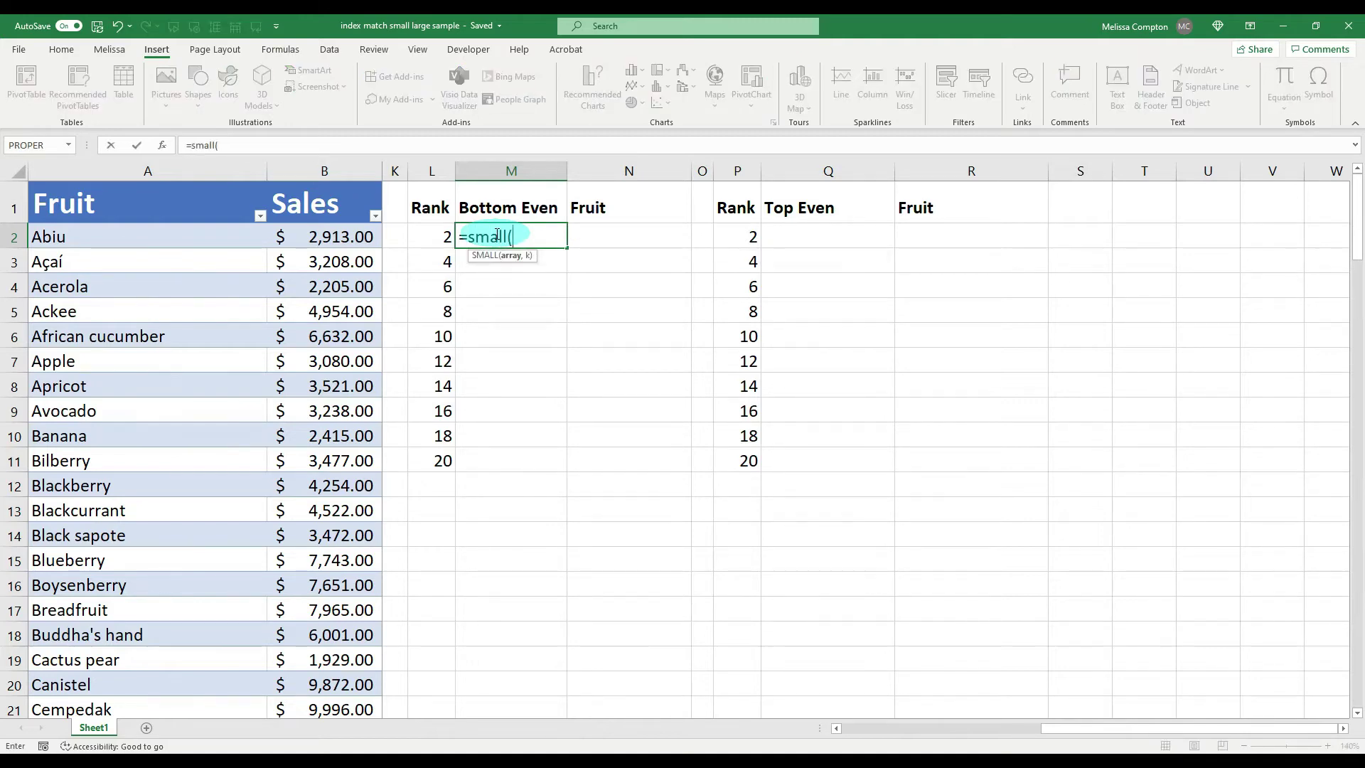
click(327, 171)
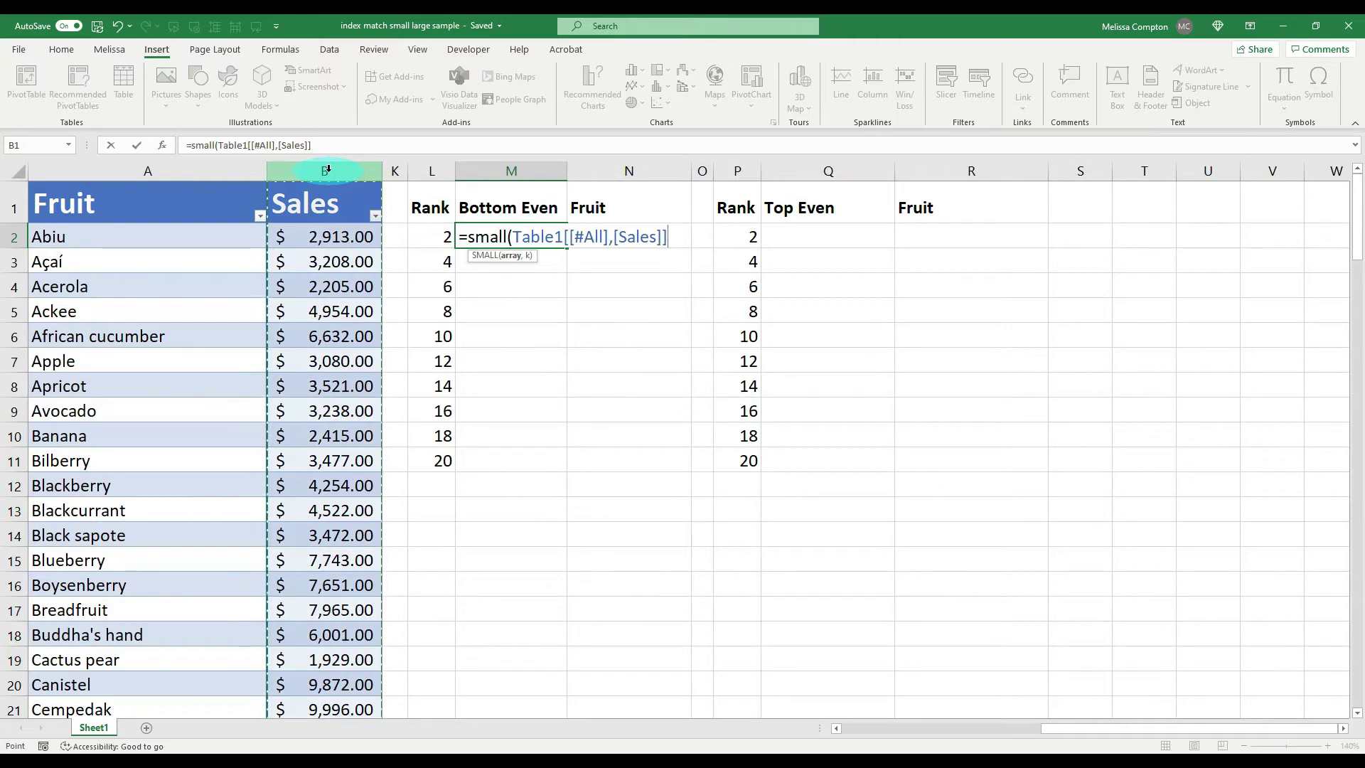
text(,)
click(439, 232)
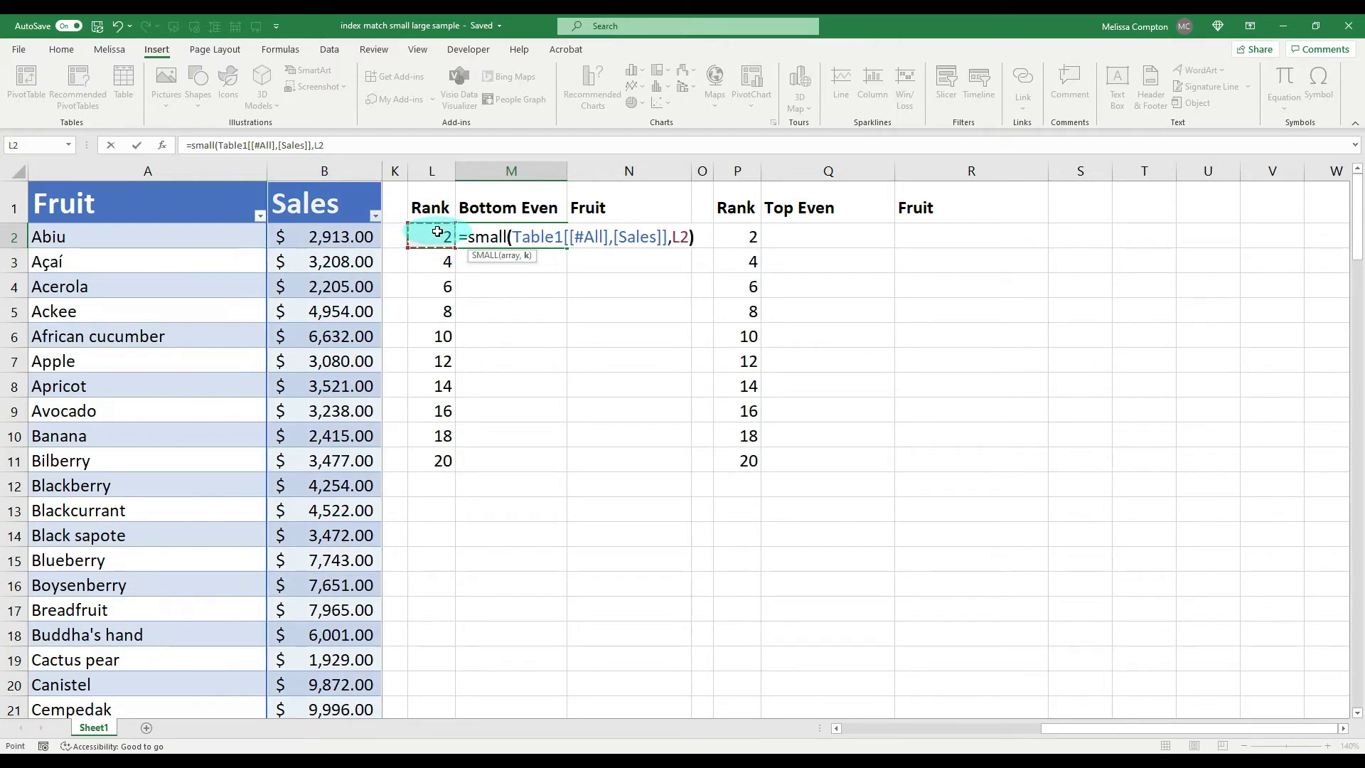
text())
key(Return)
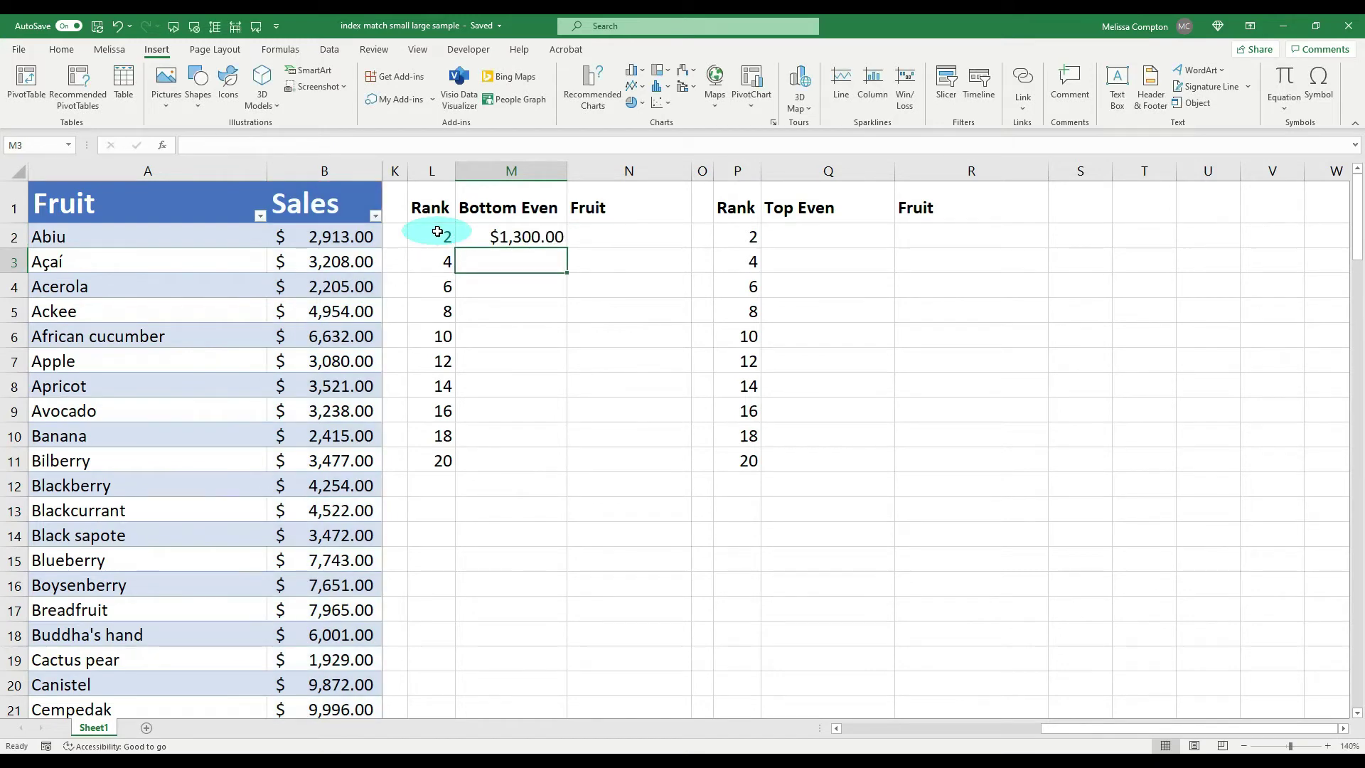
Fill the M2 formula down to M11, giving $1,300.00 up to $2,986.00.
click(490, 238)
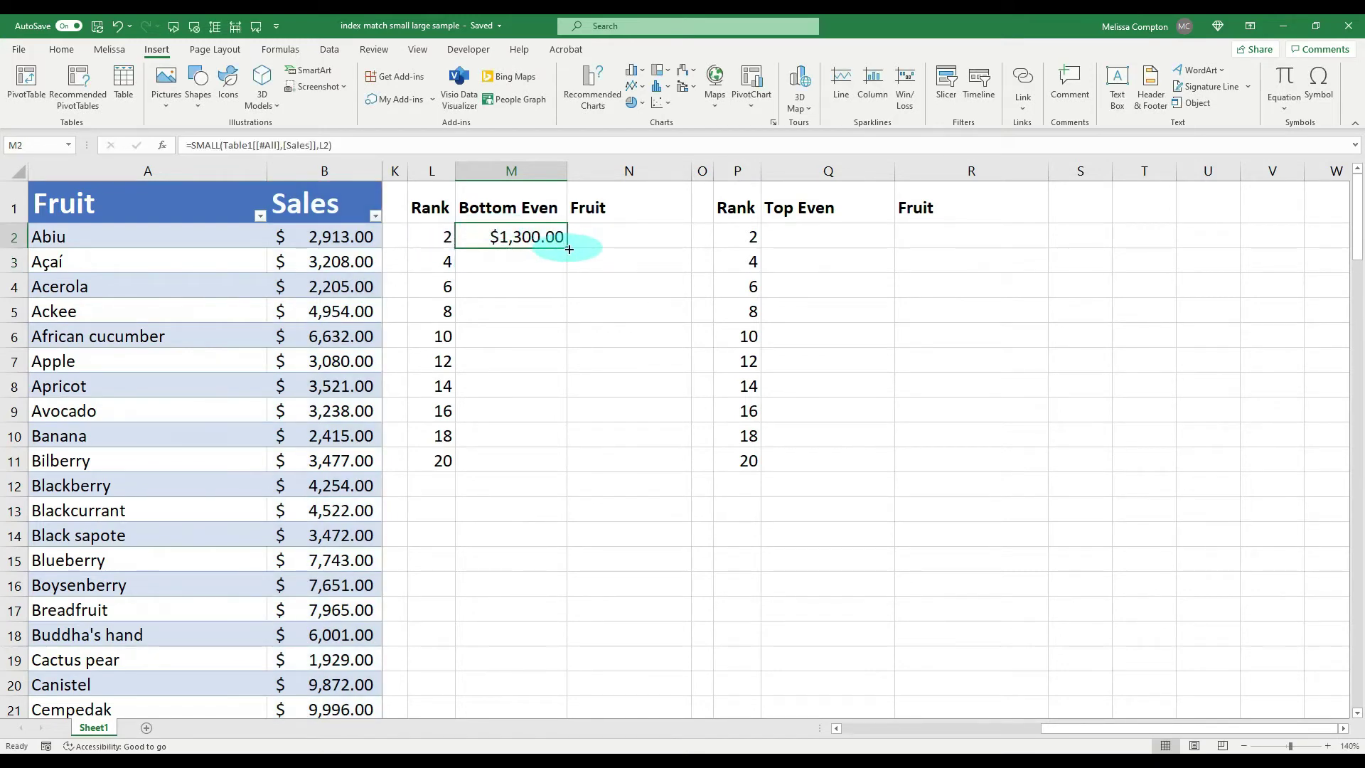
drag(568, 249, 572, 466)
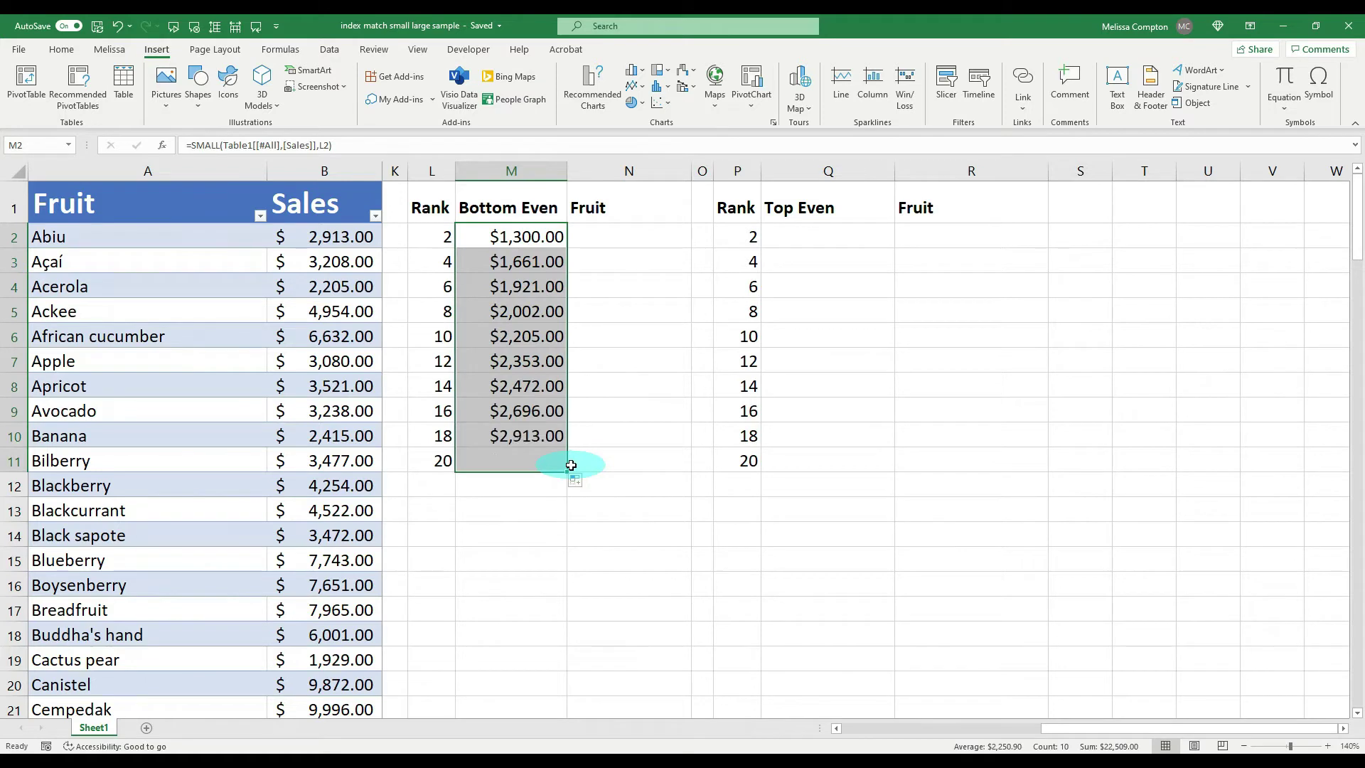
click(618, 234)
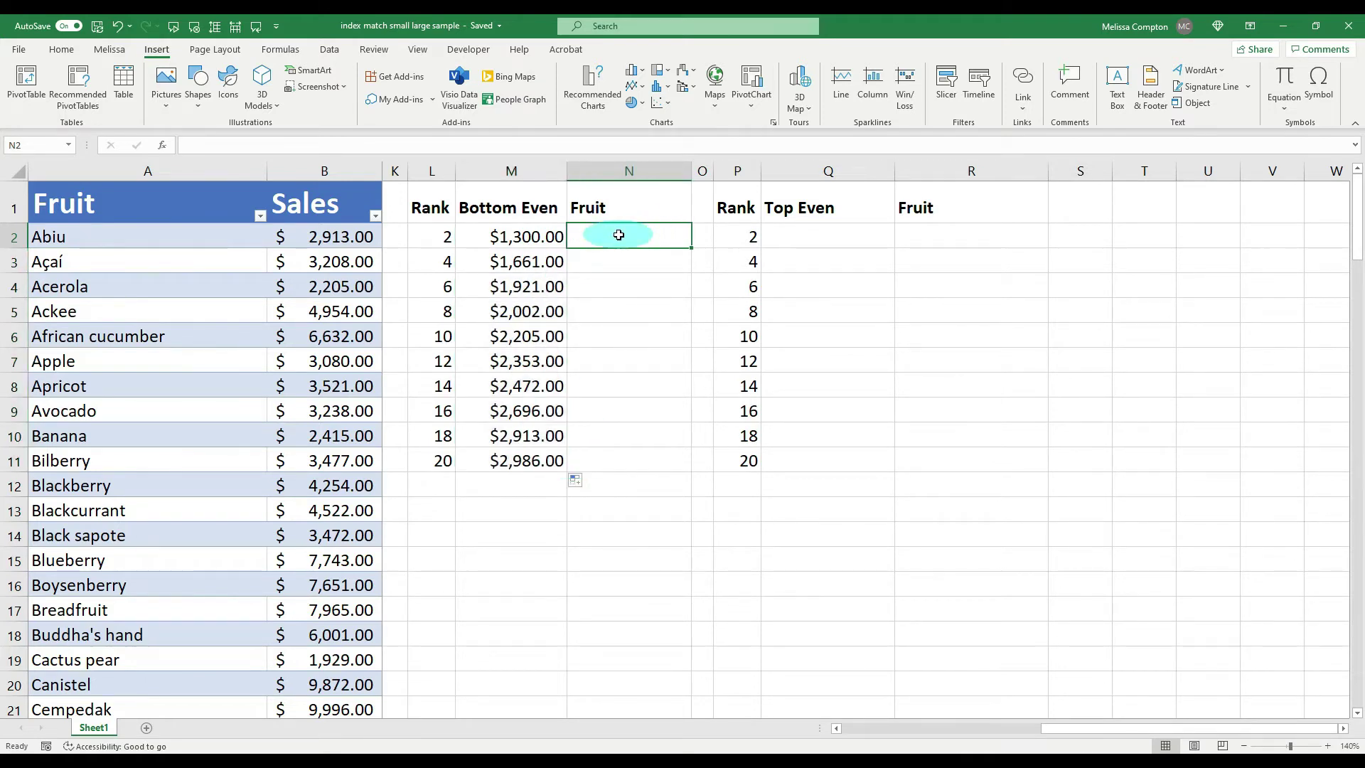
Enter =INDEX(Fruit,MATCH(SMALL(Sales,L2),Sales,0)) in N2, returning Marionberry.
text(=)
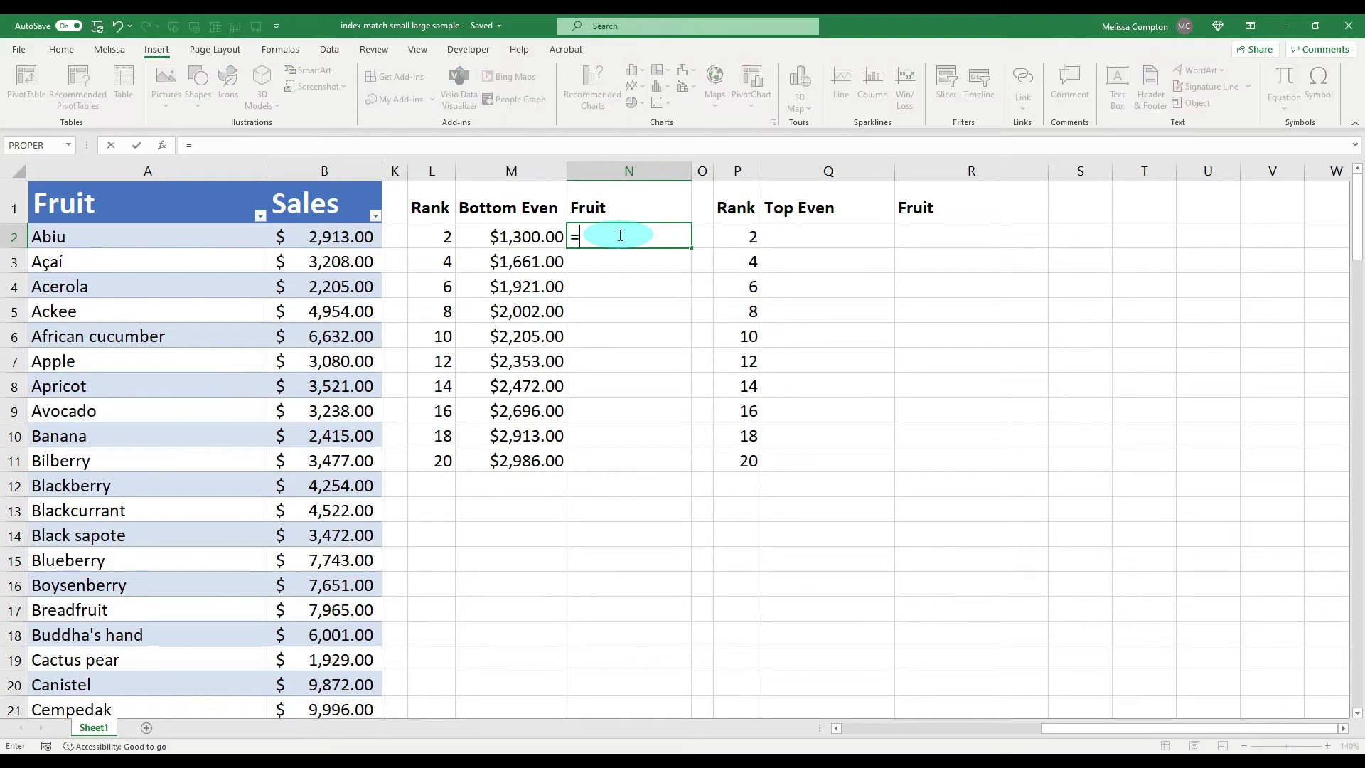
text(index)
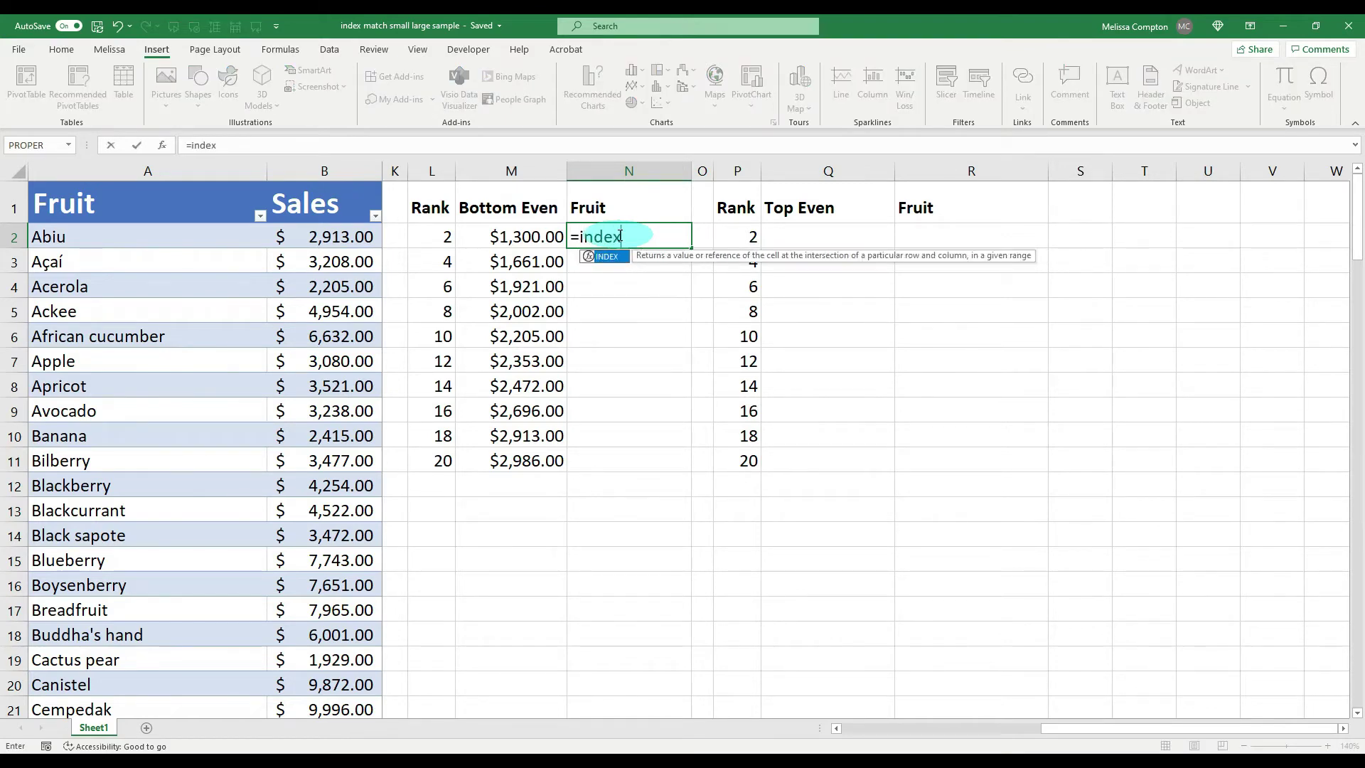
text(()
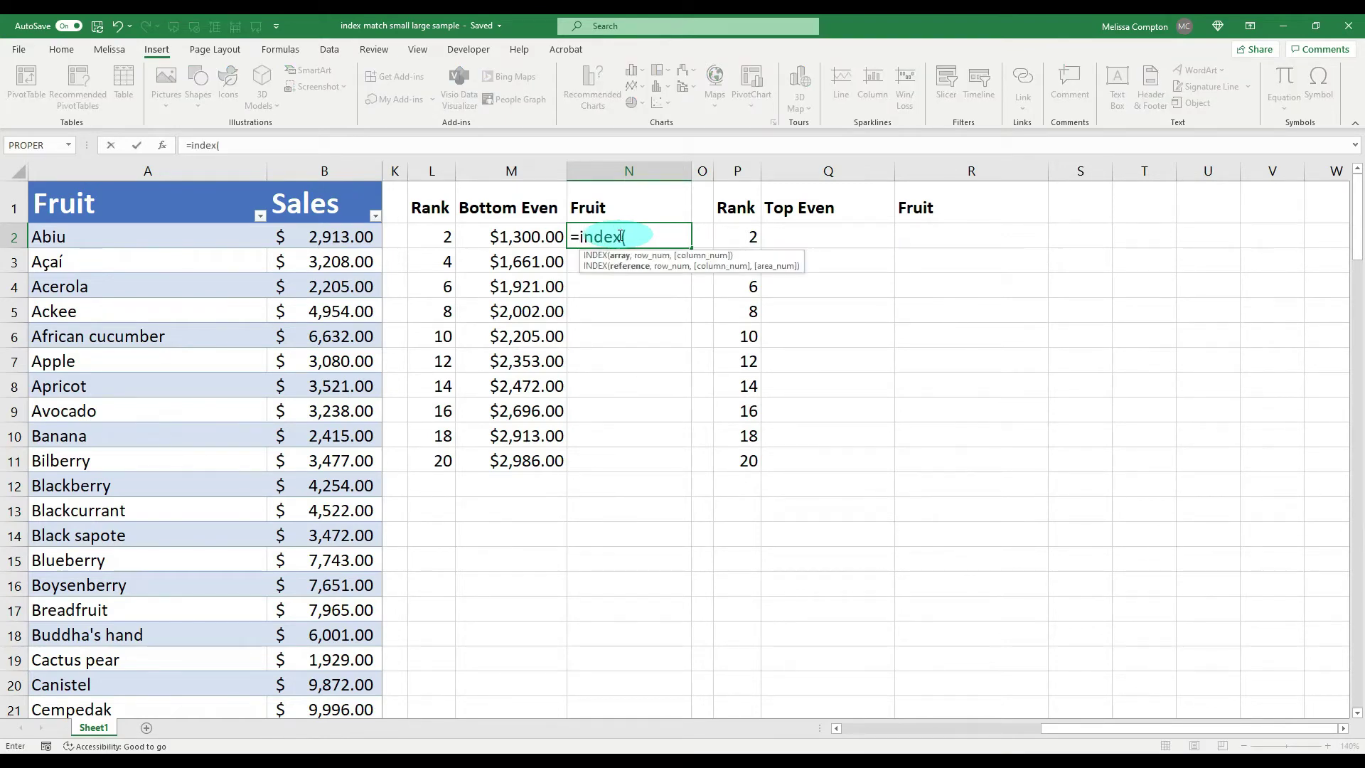
click(196, 165)
text(,)
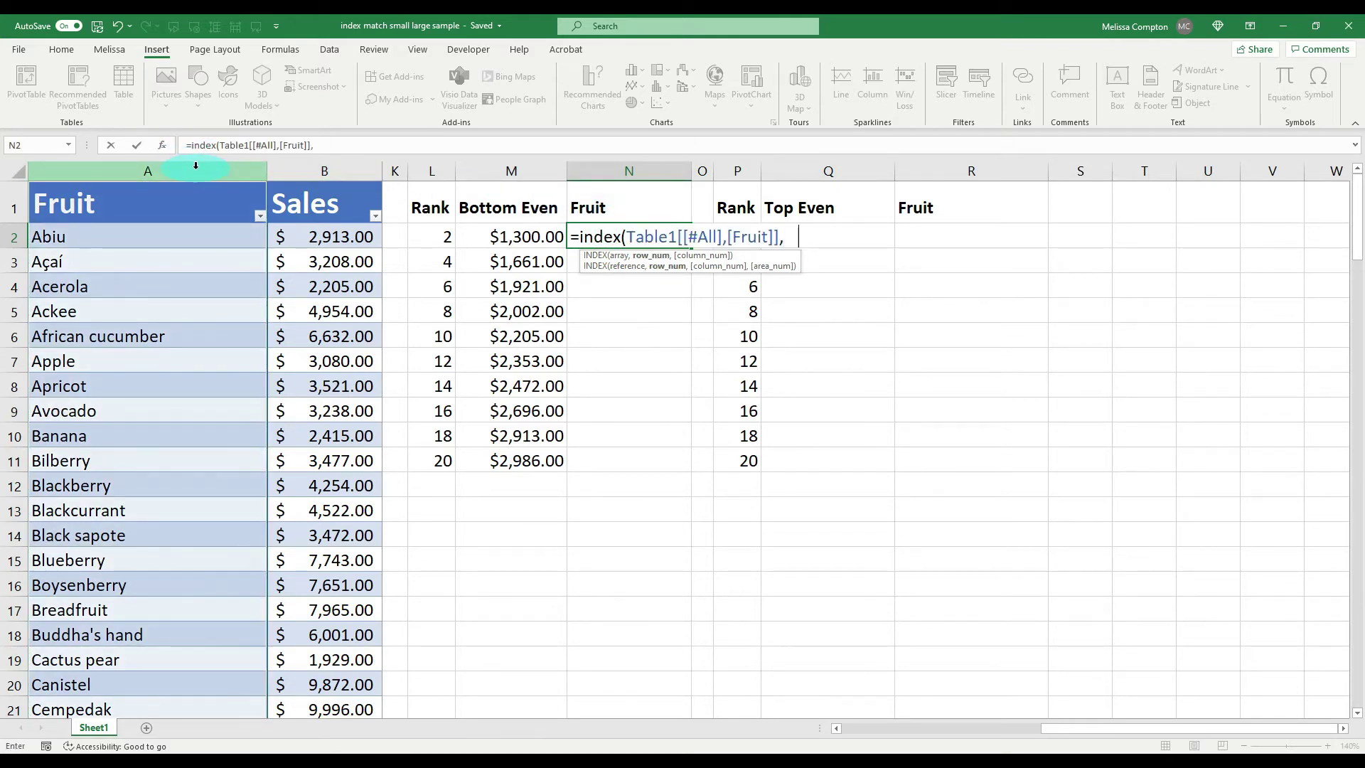
text(match()
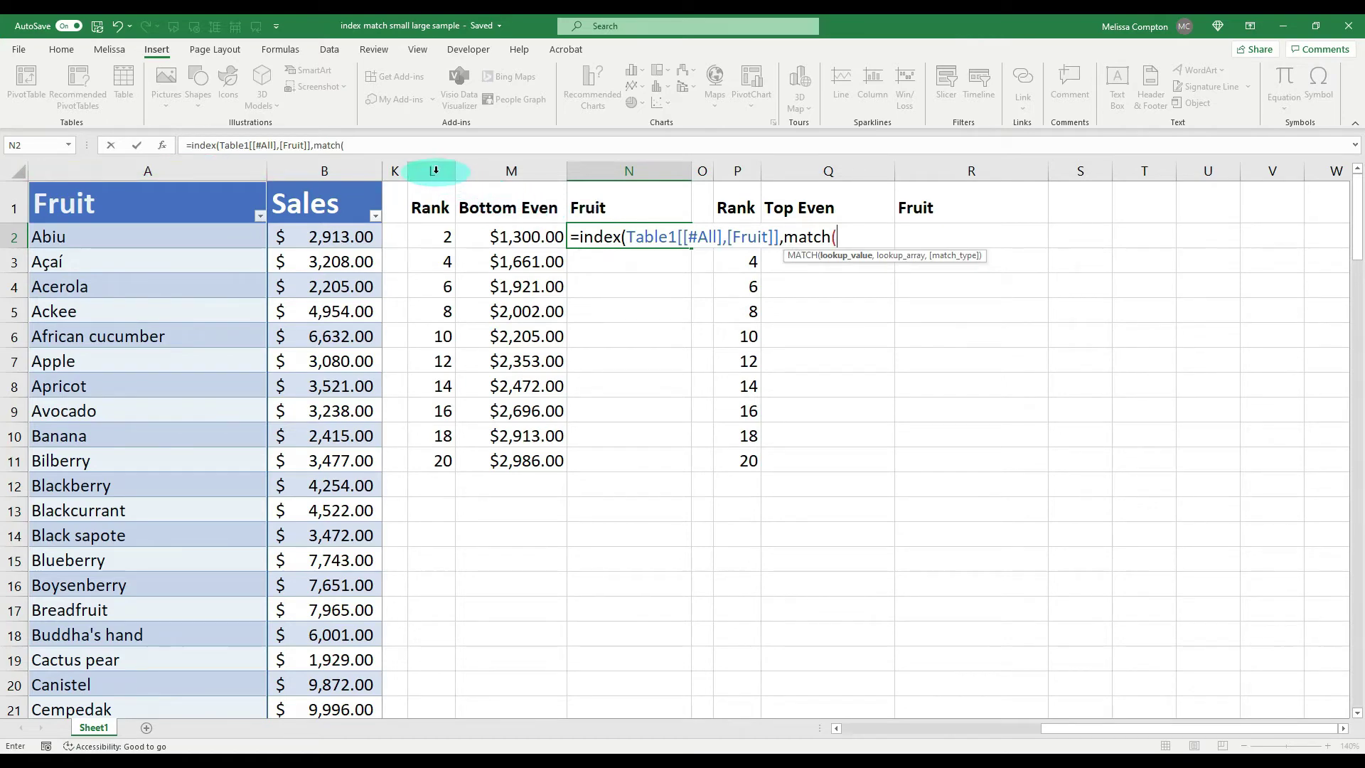
text(small)
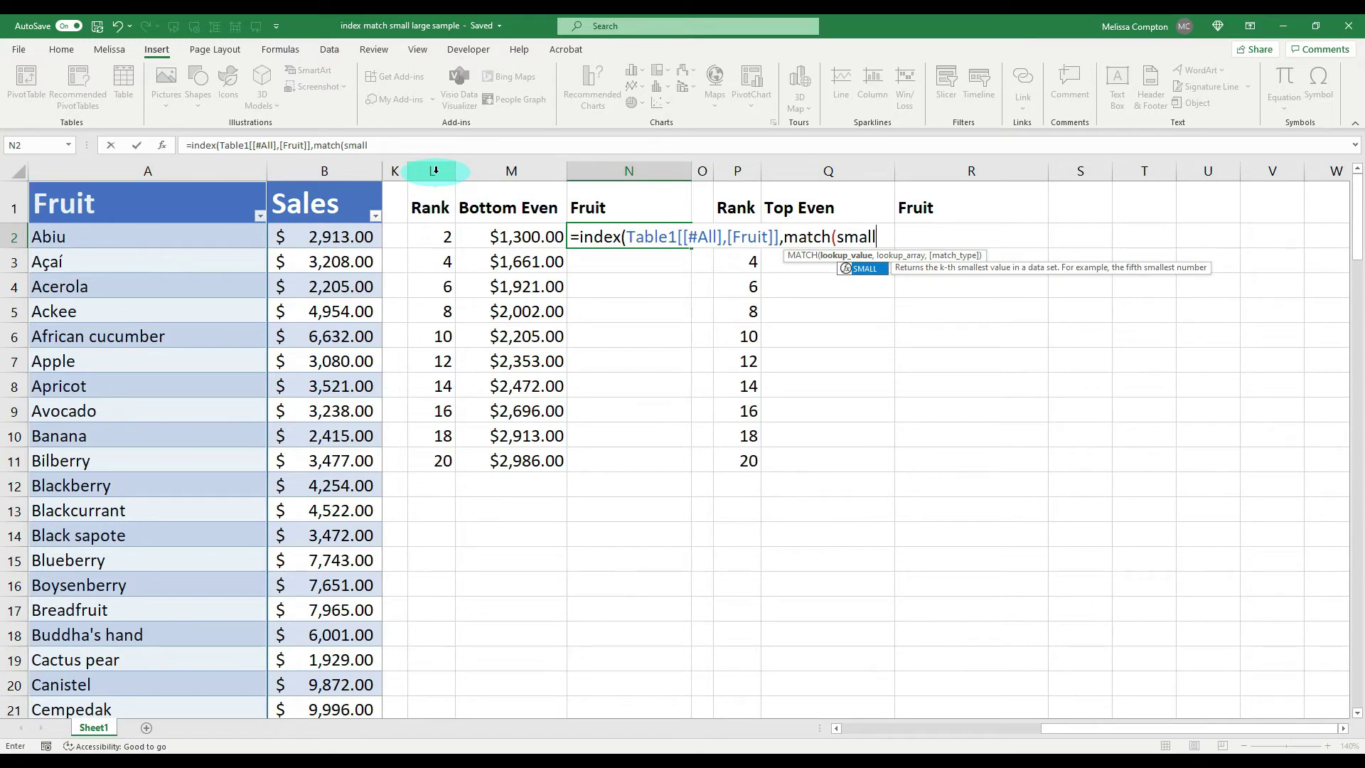
text(()
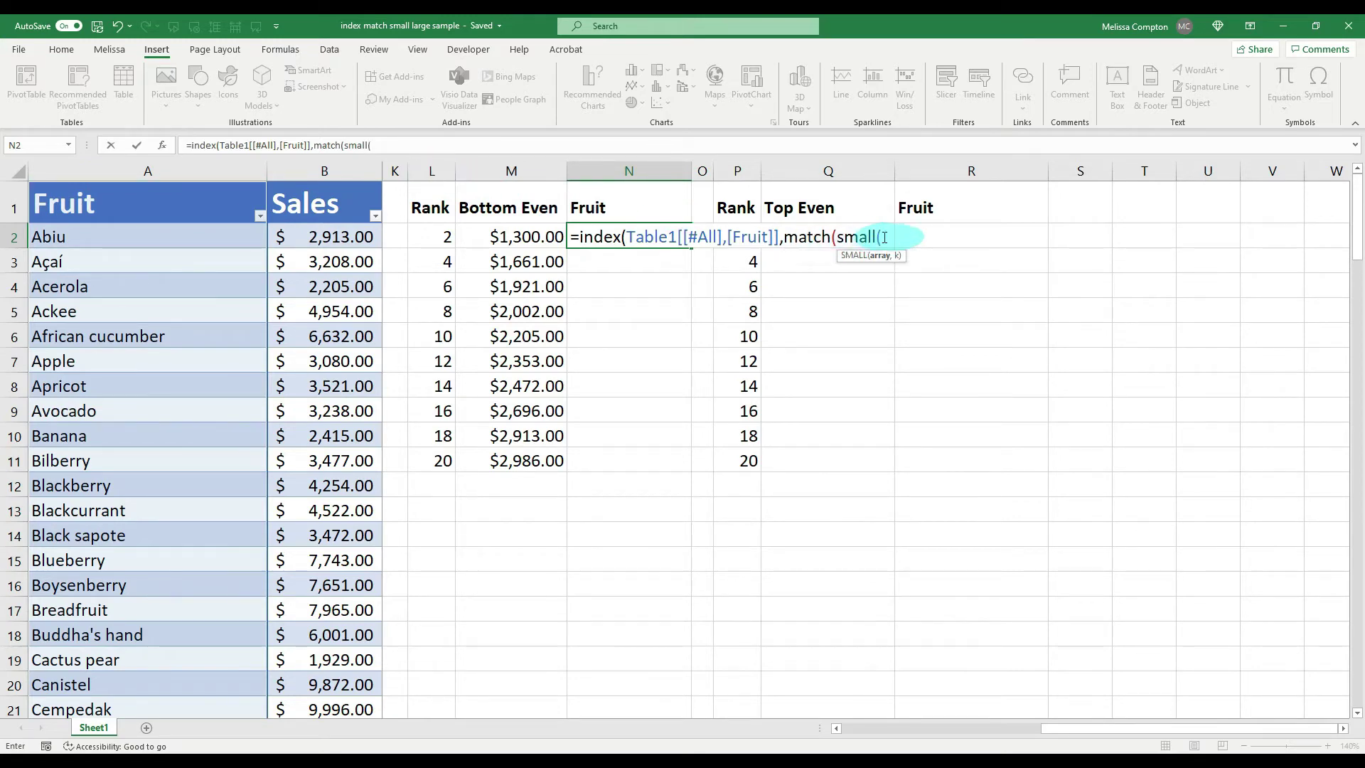
click(330, 169)
text(,)
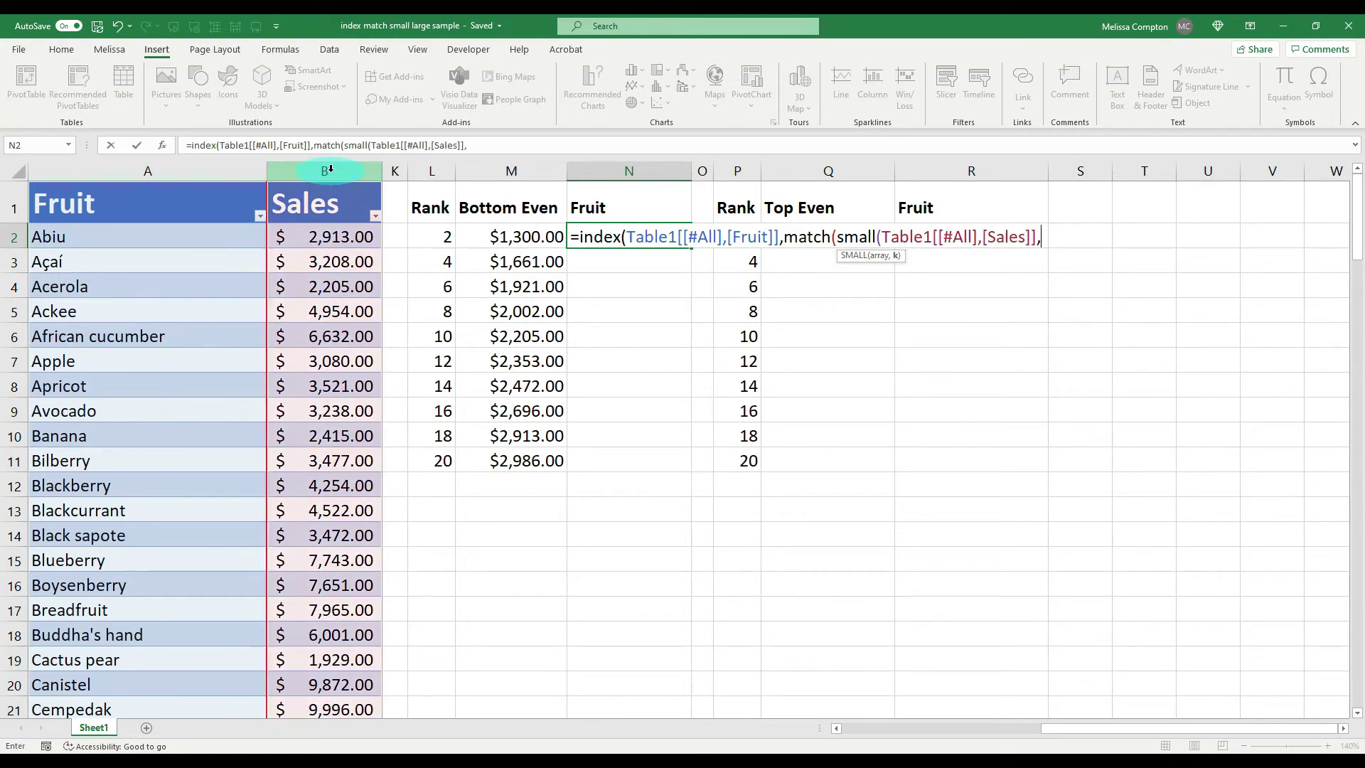
click(441, 234)
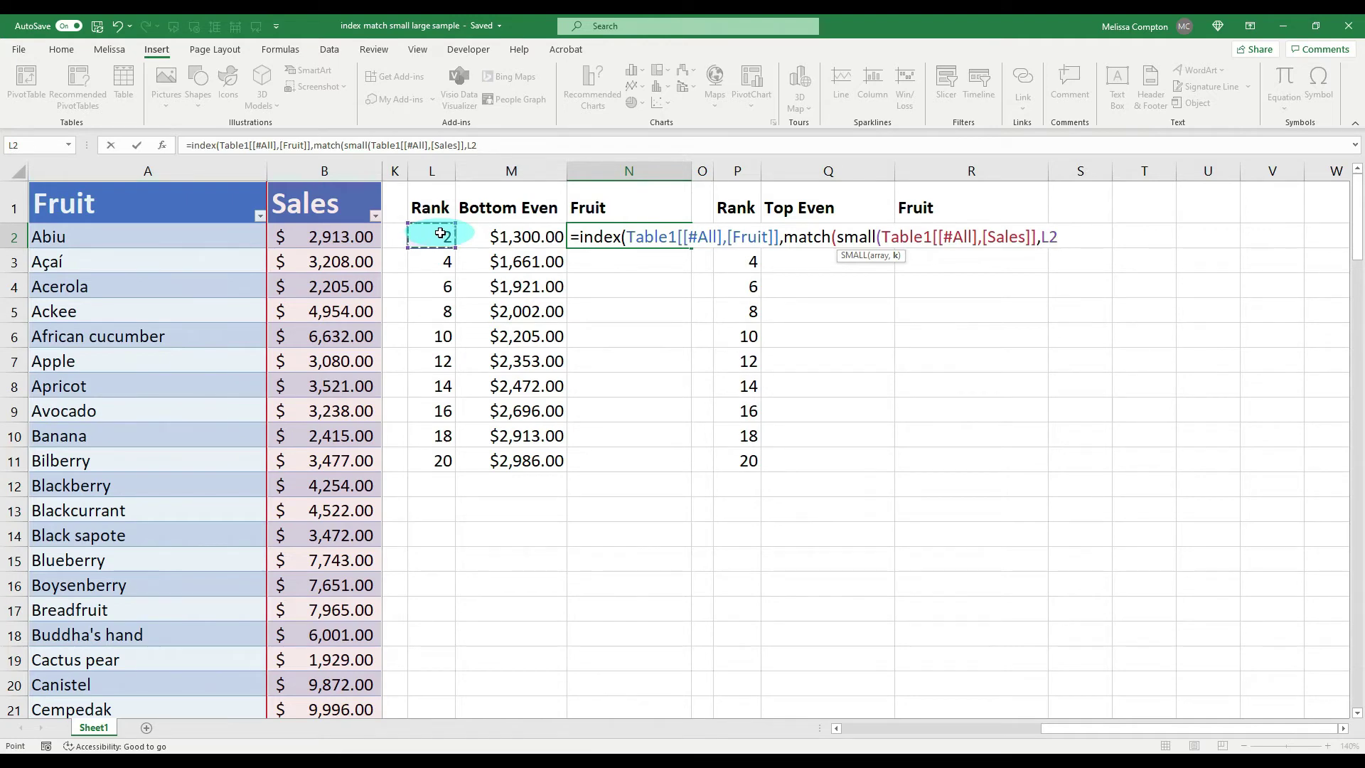
text())
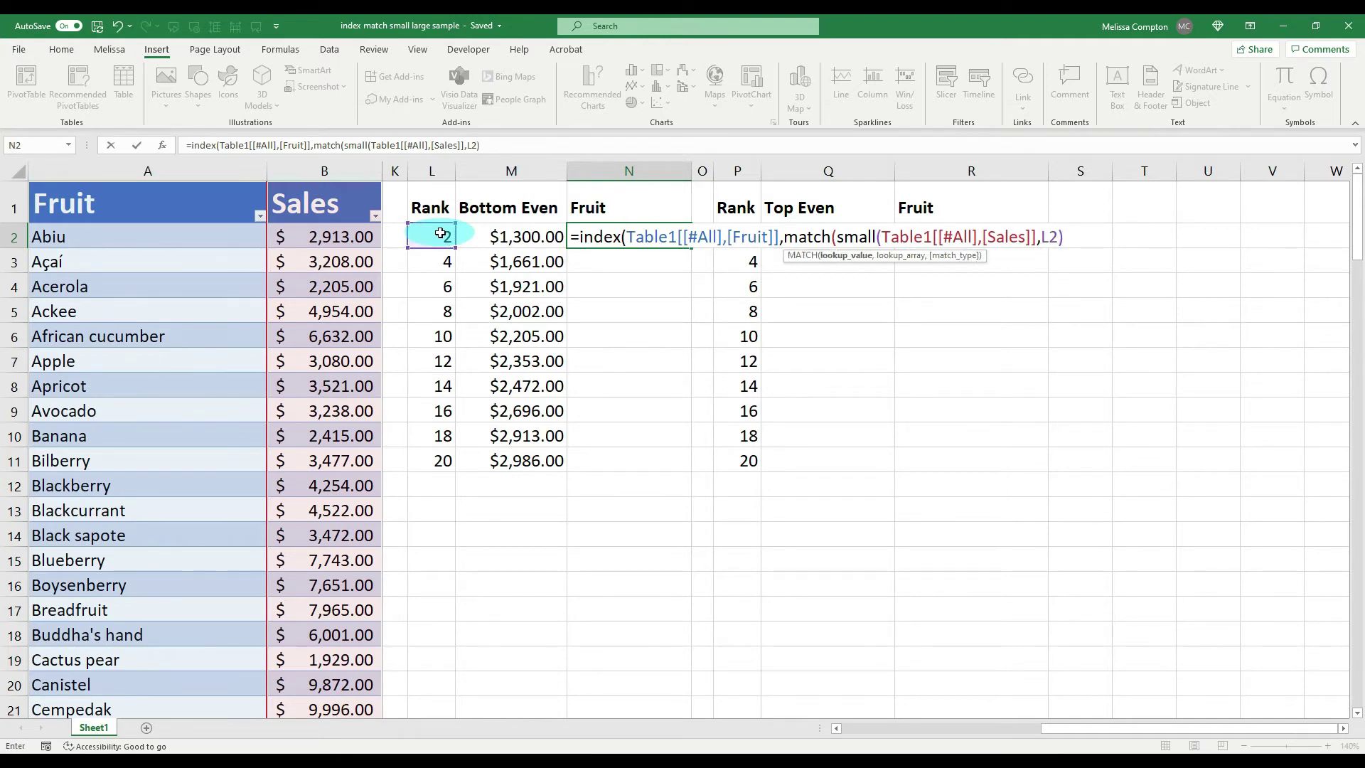
text(,)
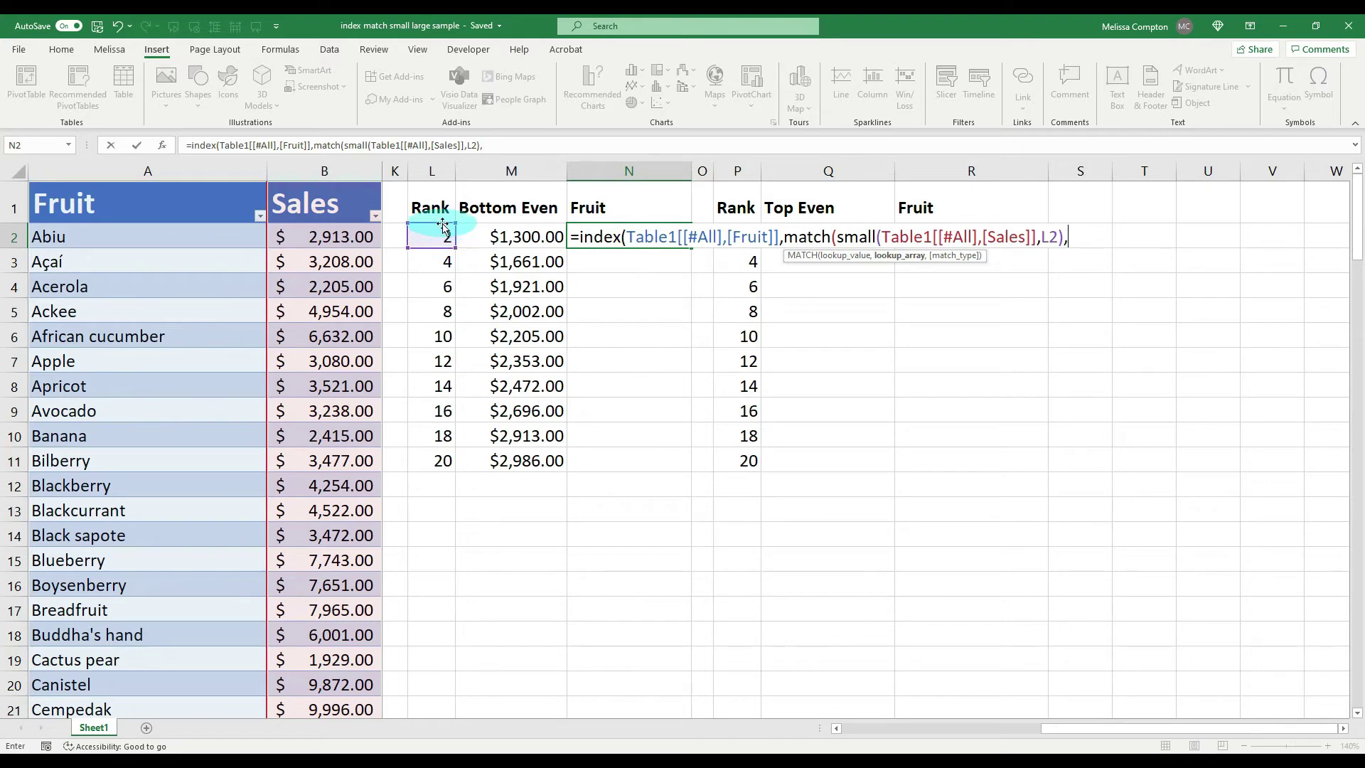
click(324, 170)
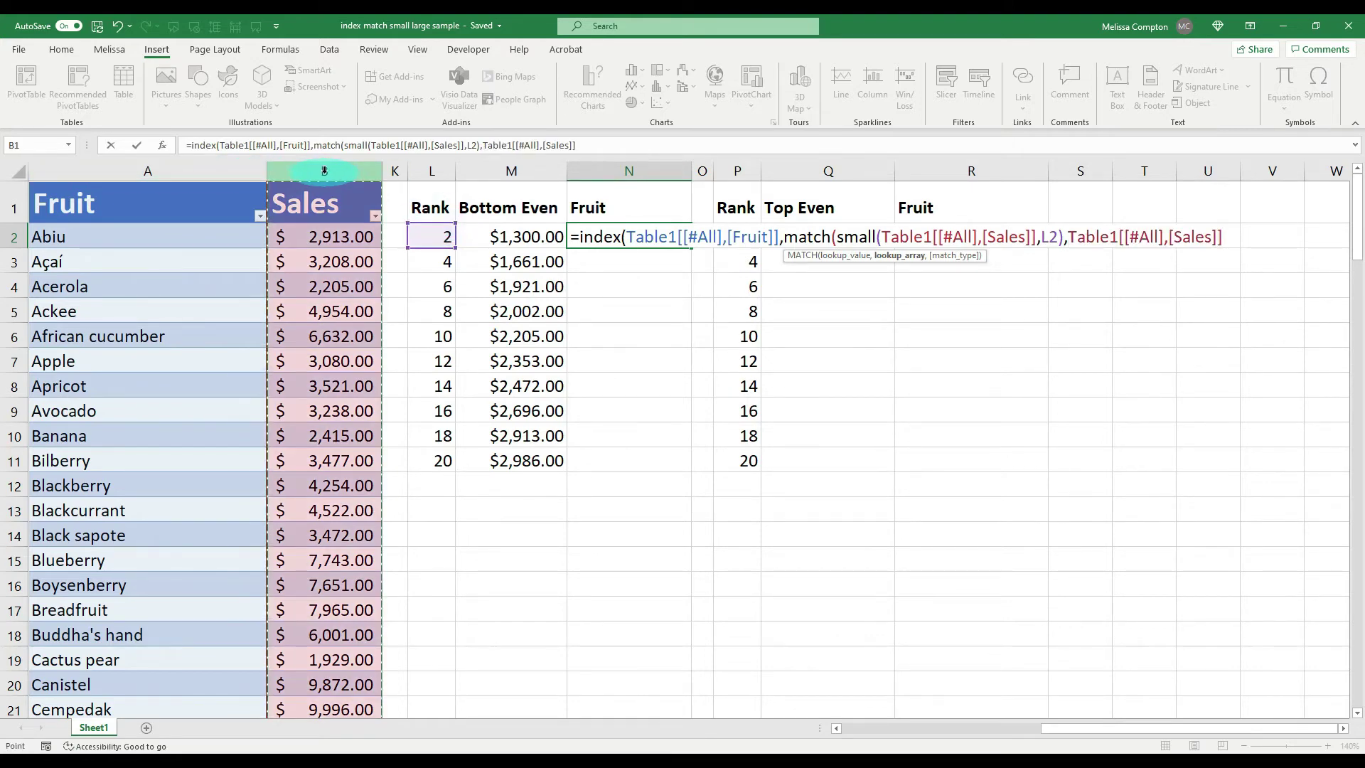
text(,)
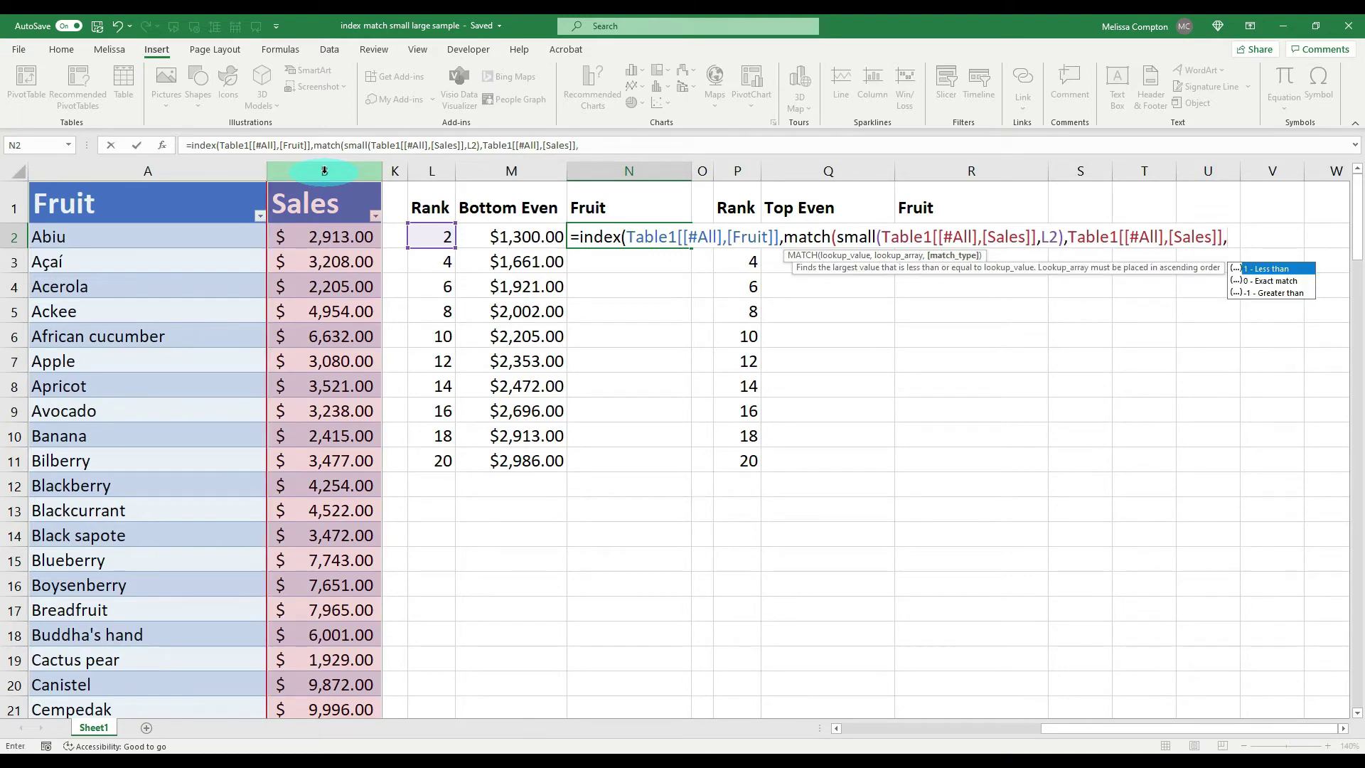
text(0))
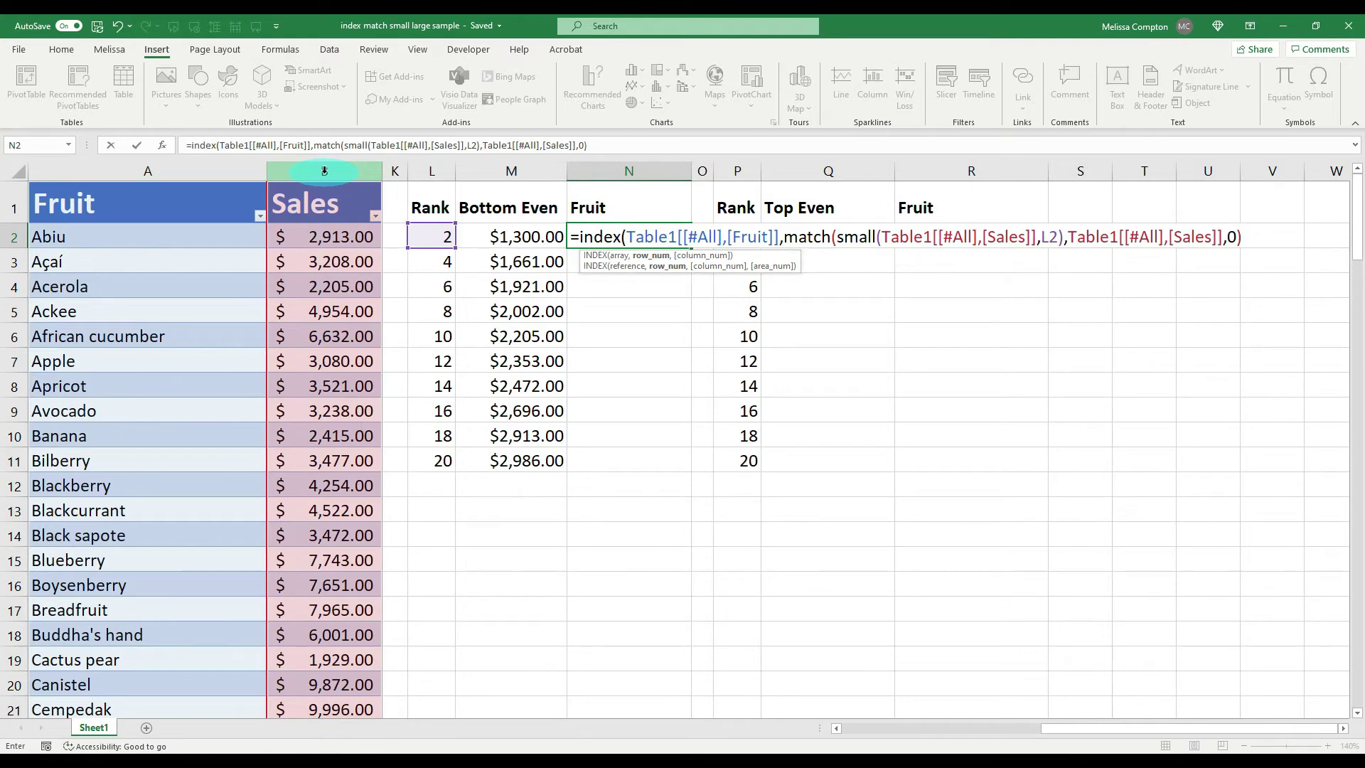
text())
key(Return)
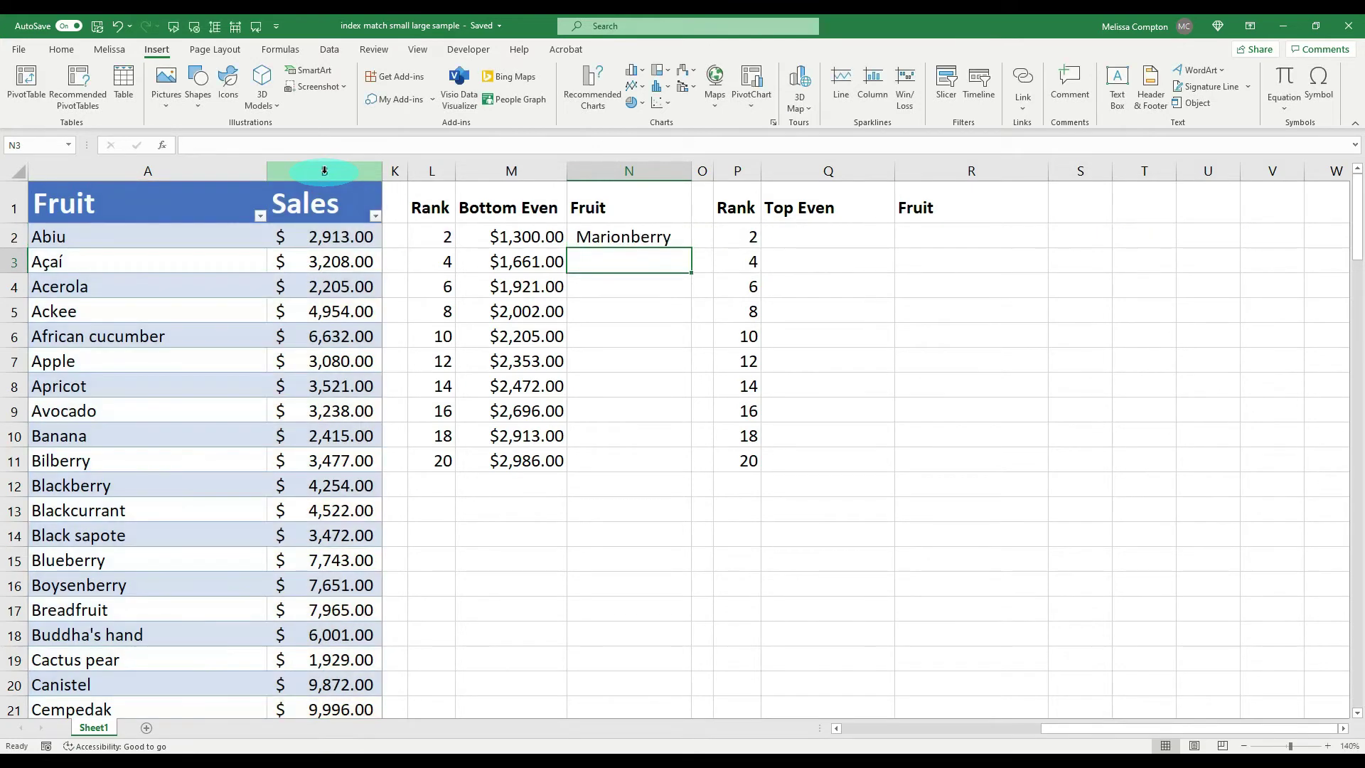
Fill N2's fruit lookup down to N11, sort Sales smallest to largest, and fill Q2's LARGE formula to Q11.
click(622, 236)
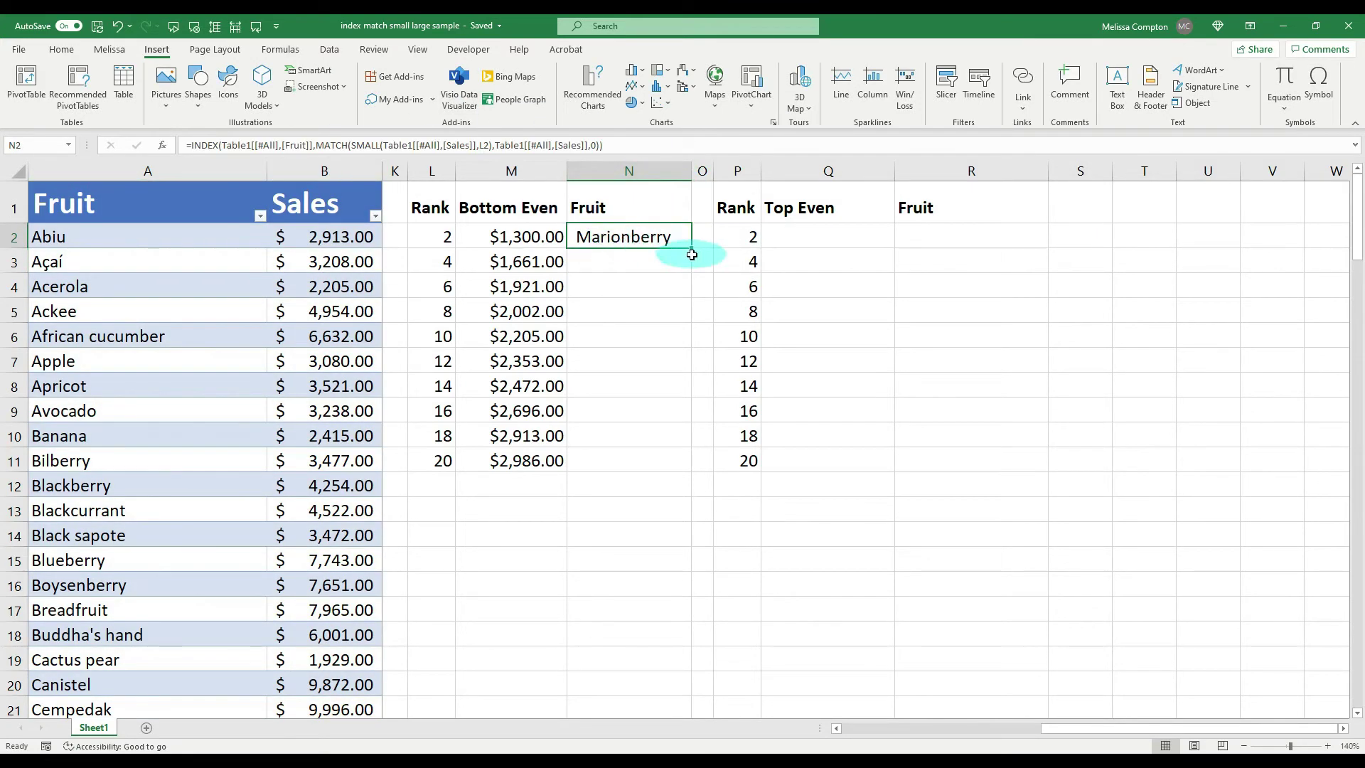
drag(694, 248, 694, 472)
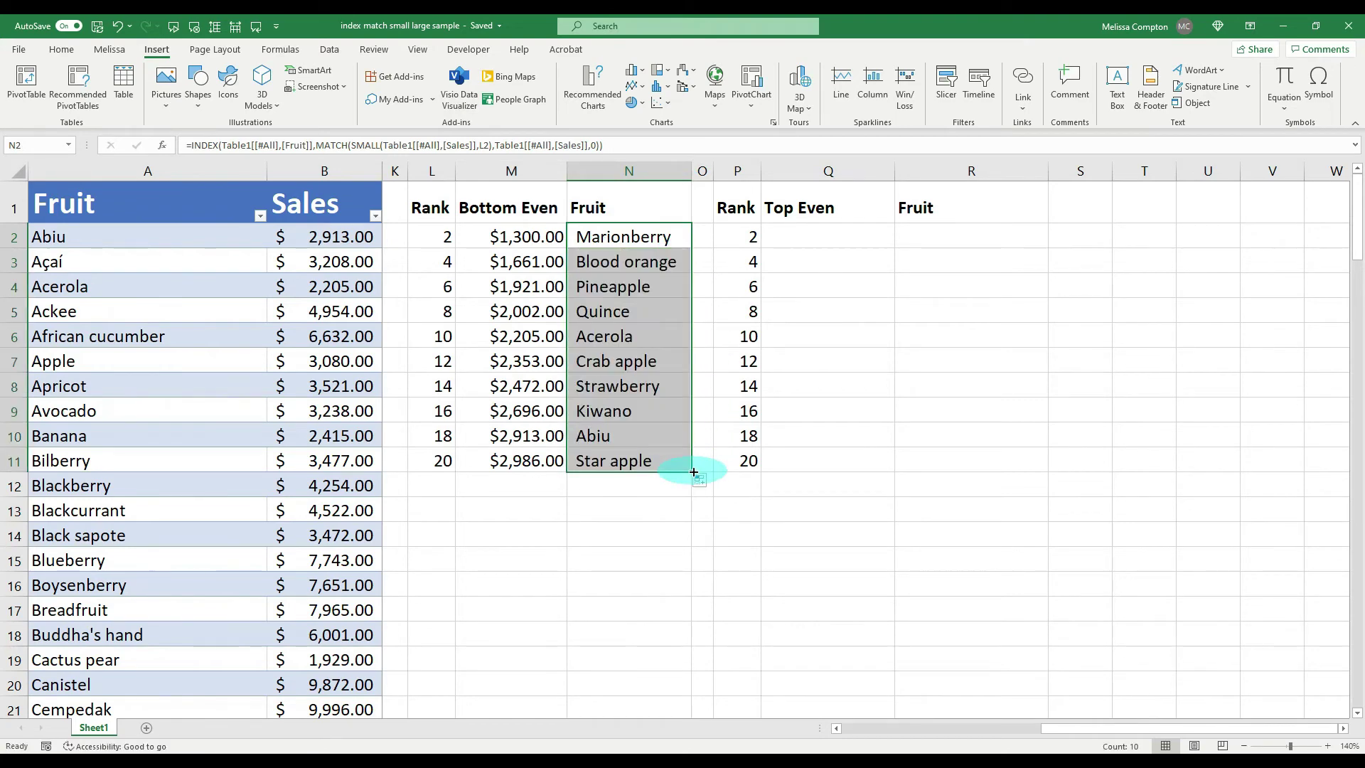
click(375, 215)
click(313, 233)
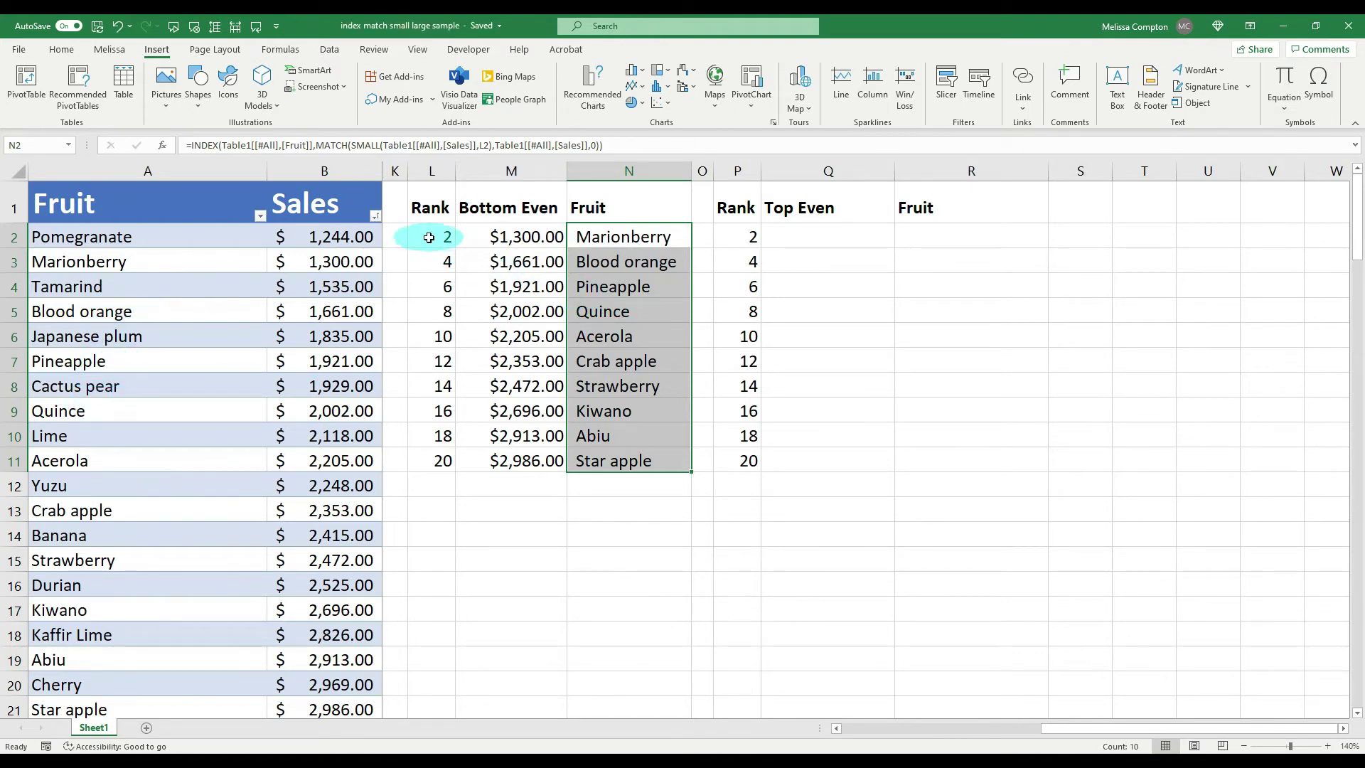
drag(894, 248, 895, 464)
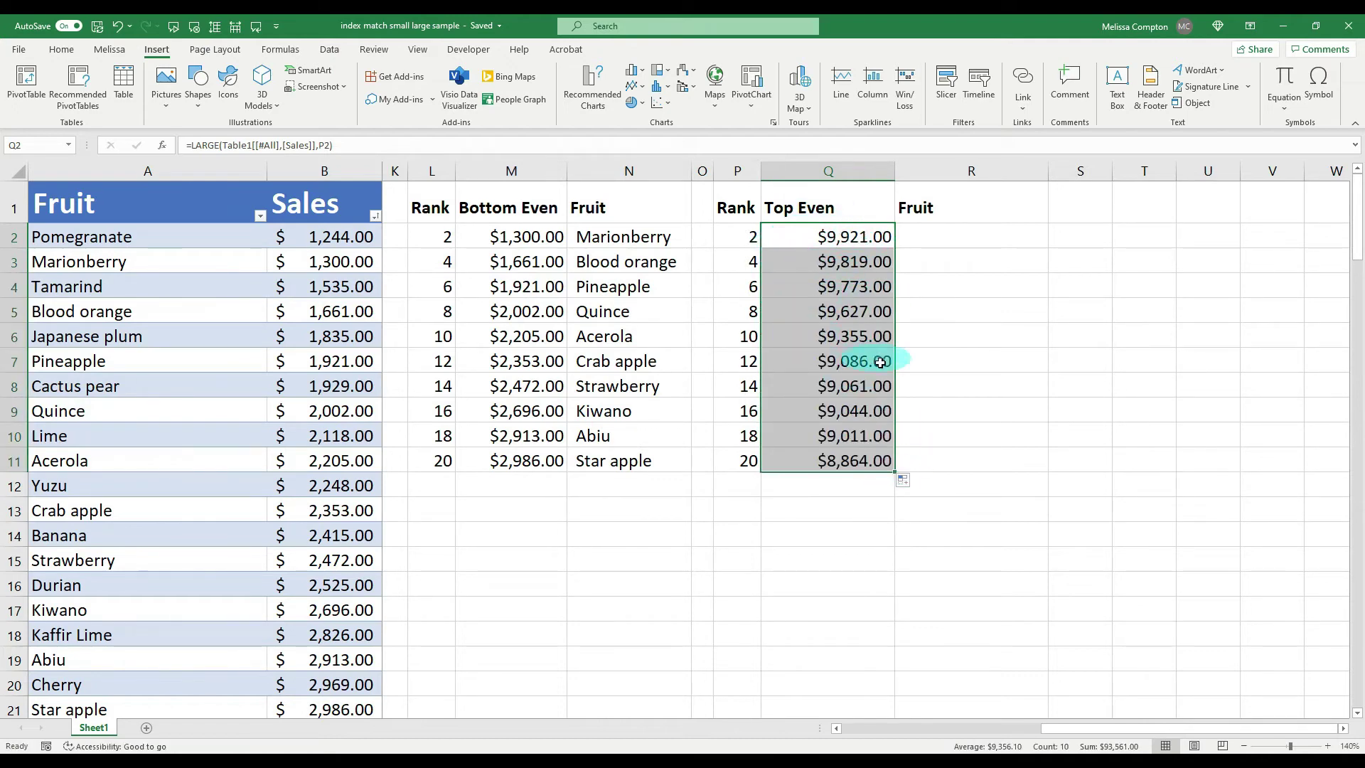
click(932, 240)
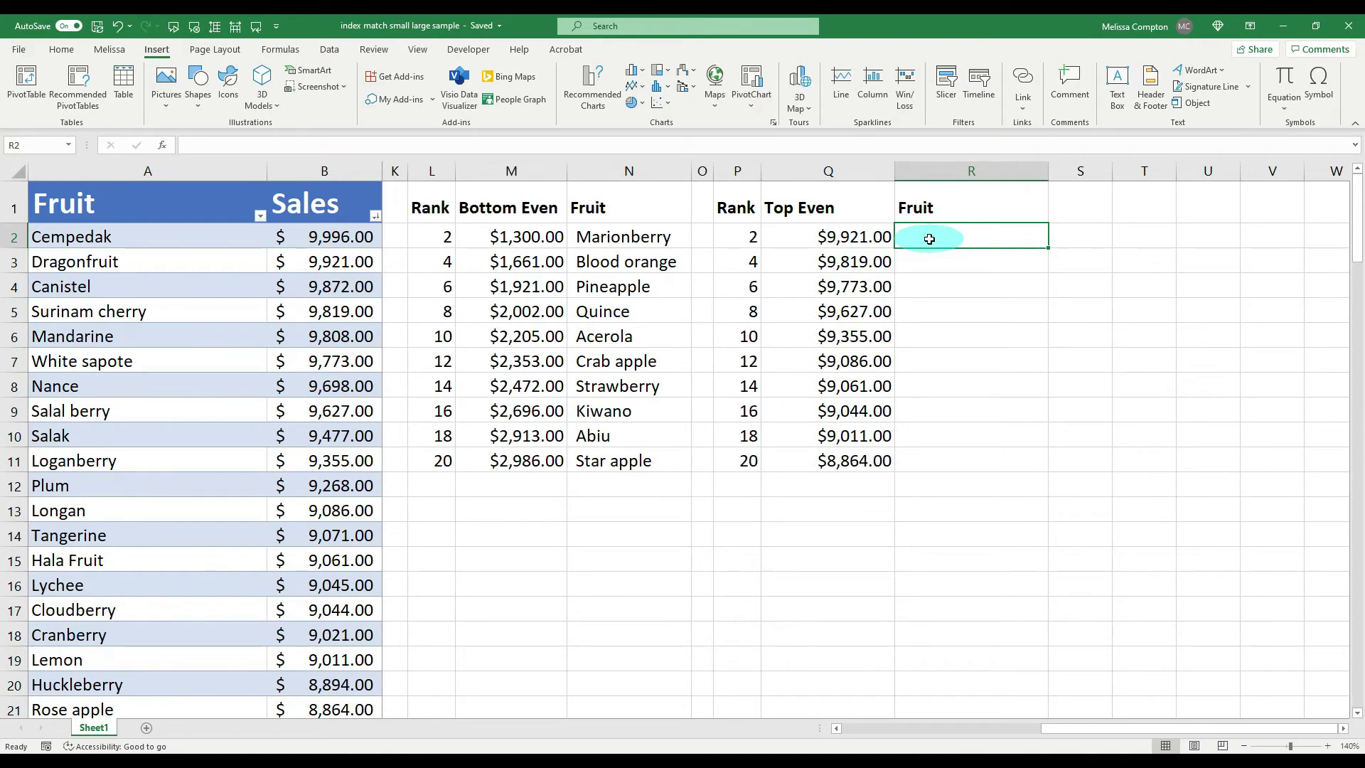
Enter =INDEX(Fruit,MATCH(LARGE(Sales,P2),Sales,0)) in R2 and fill it down to R11.
text(=index()
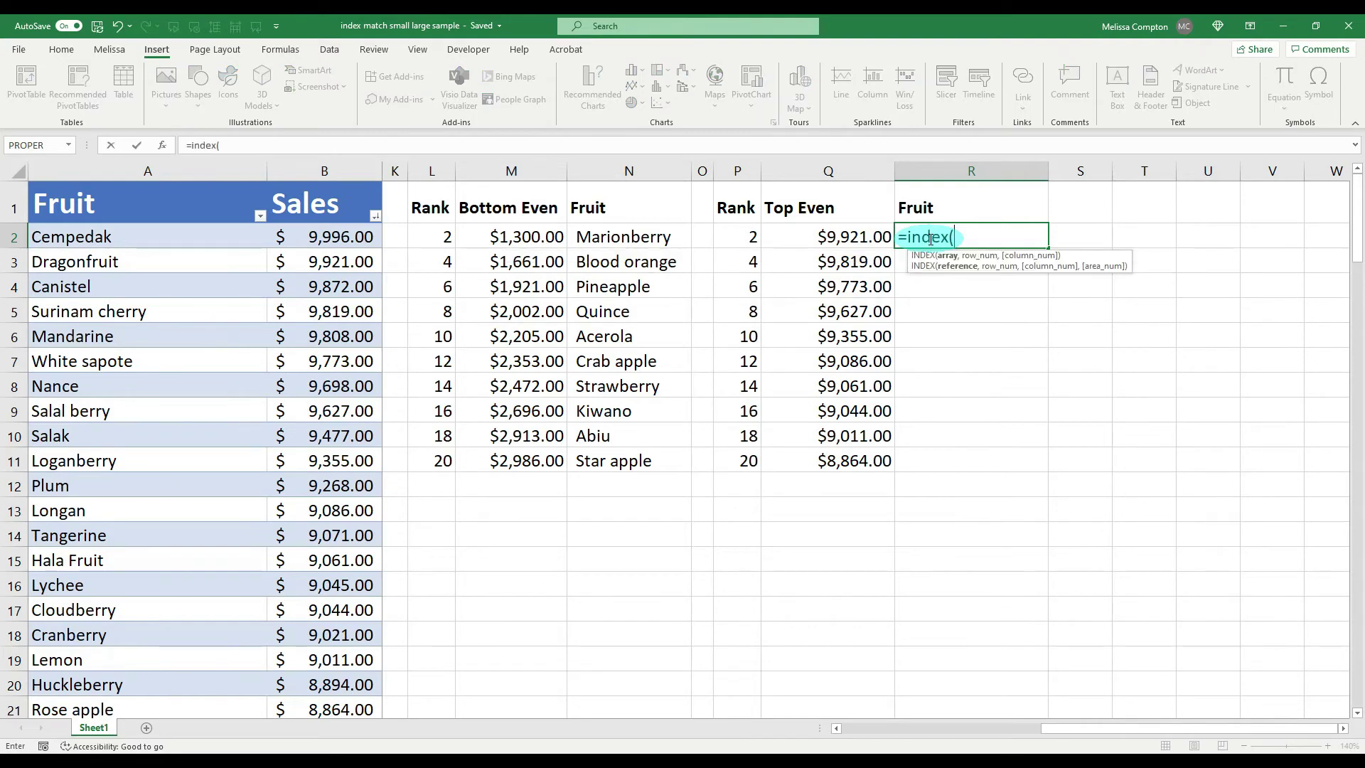
click(157, 170)
text(,)
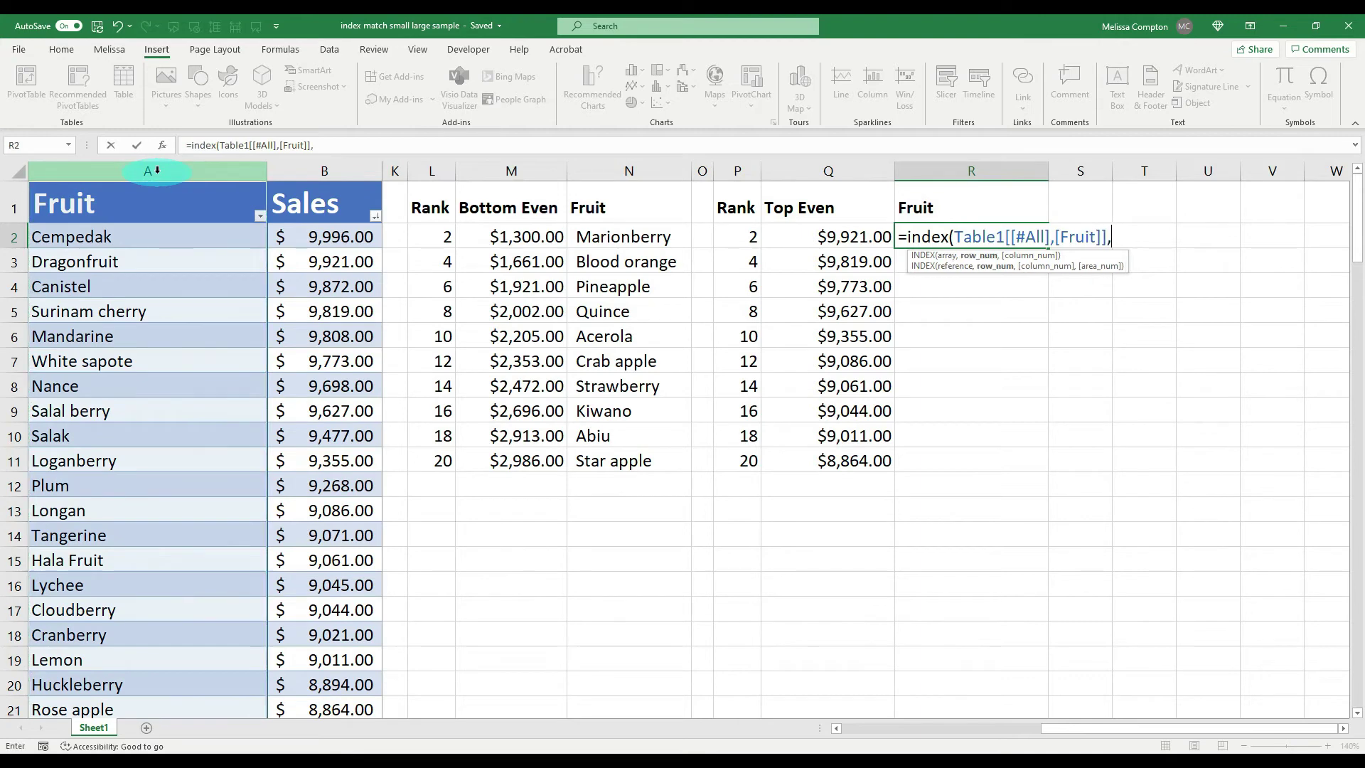
text(match)
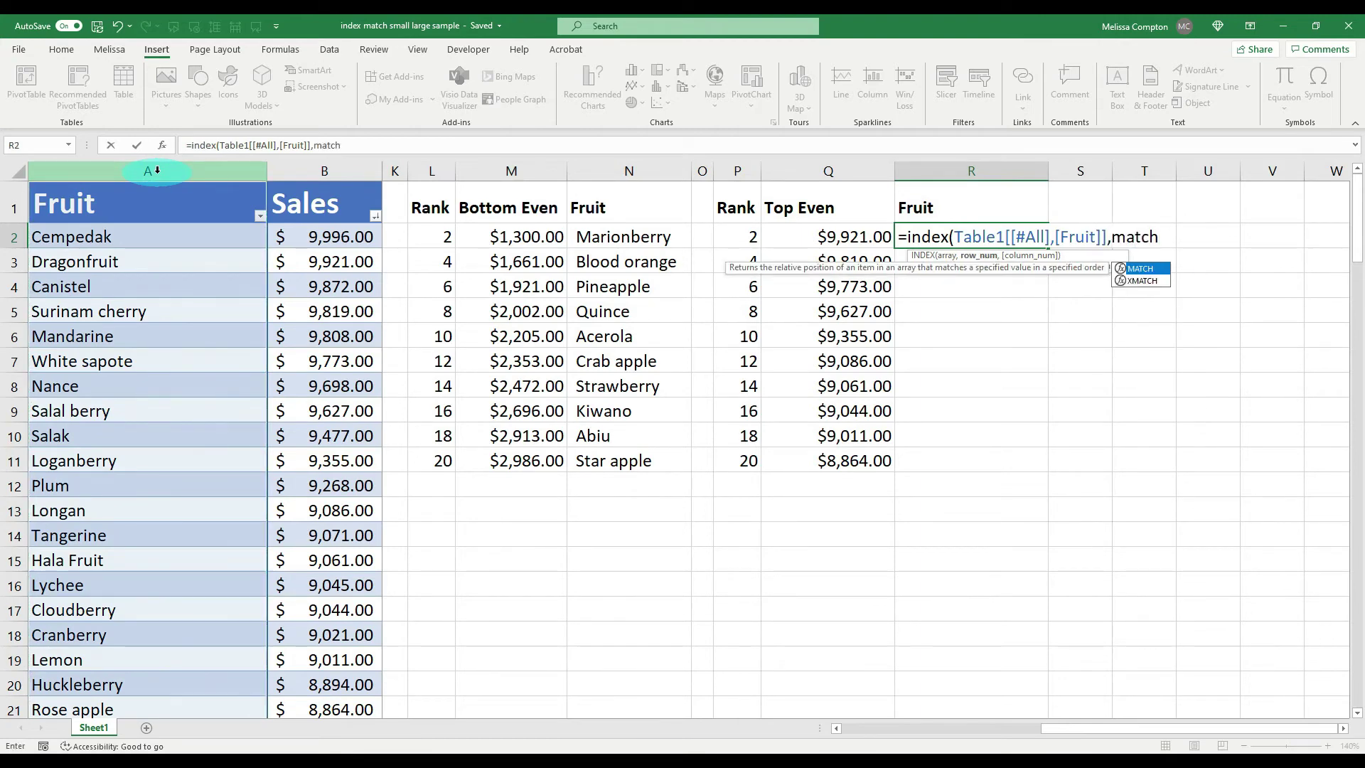
text((large()
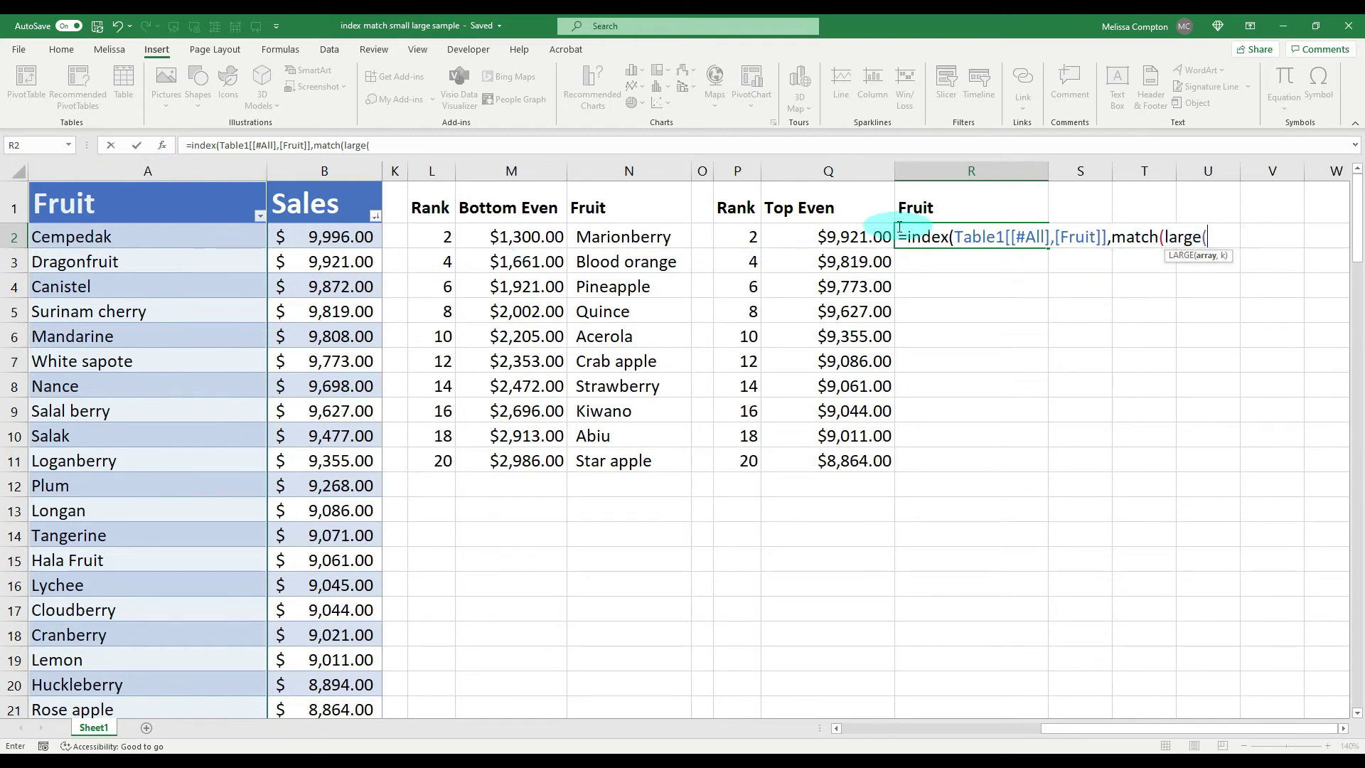
click(327, 173)
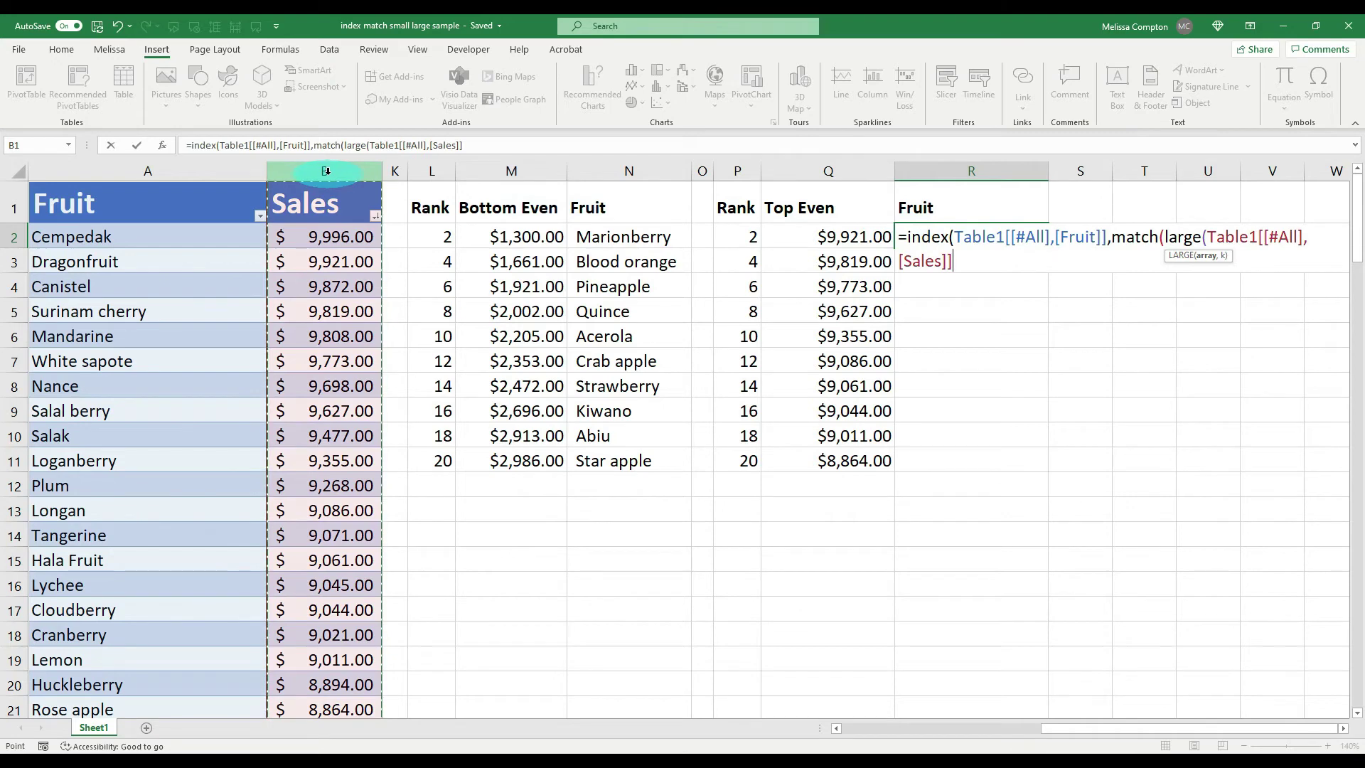
text(,)
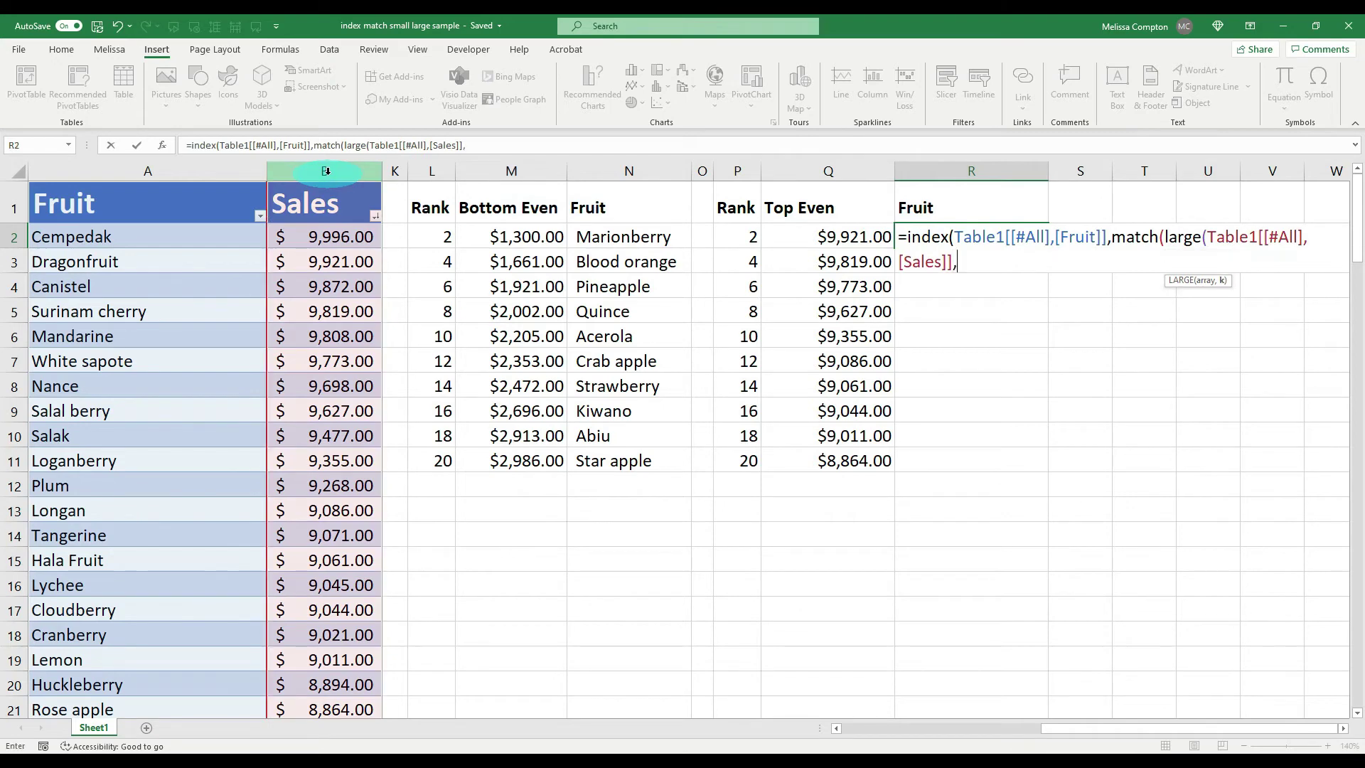
click(737, 234)
text(),)
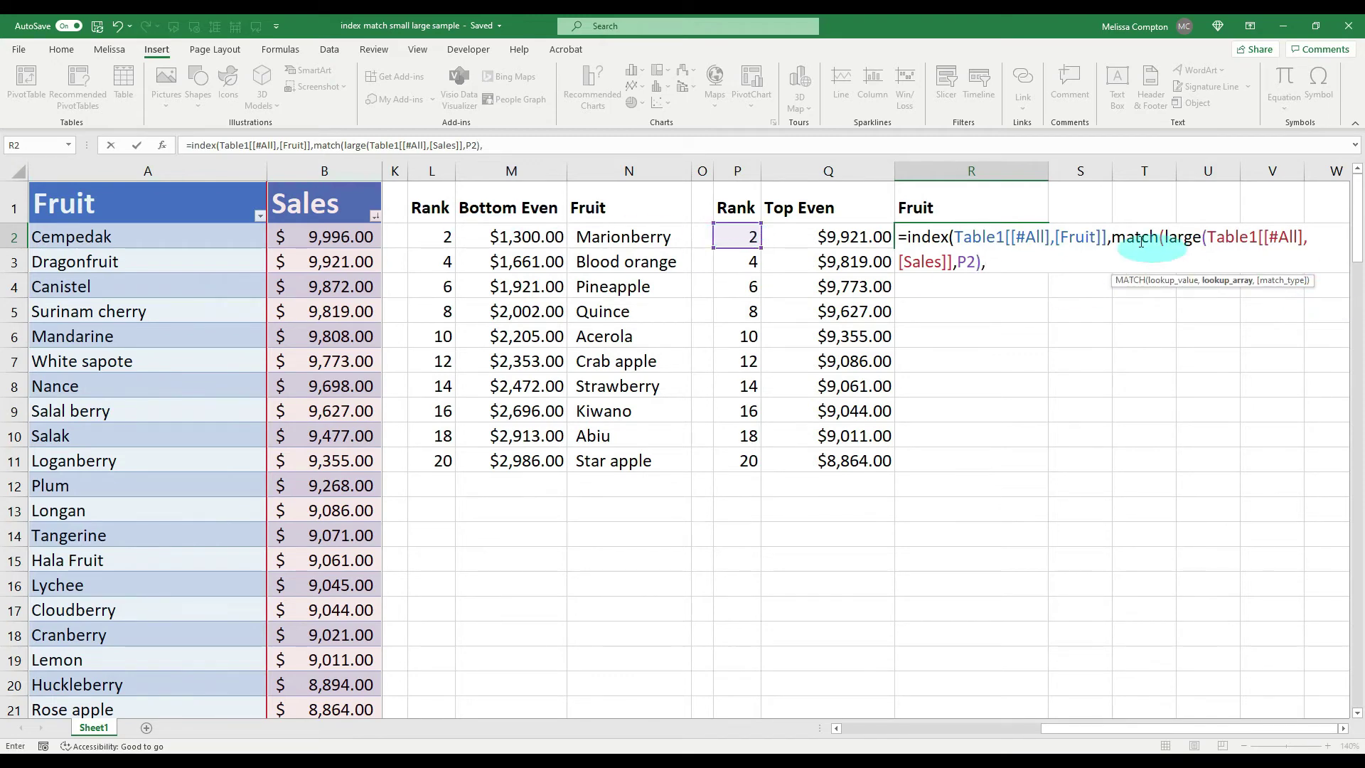
click(325, 171)
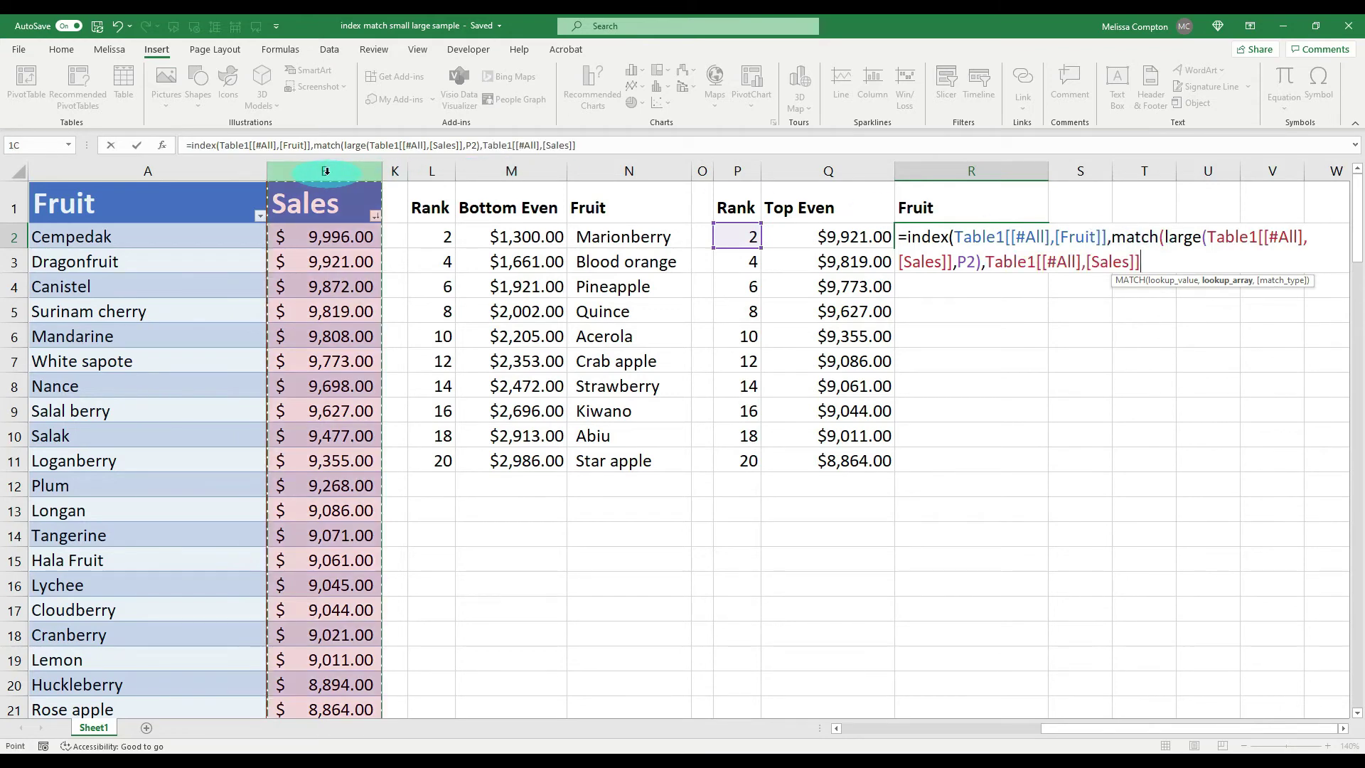
text(,)
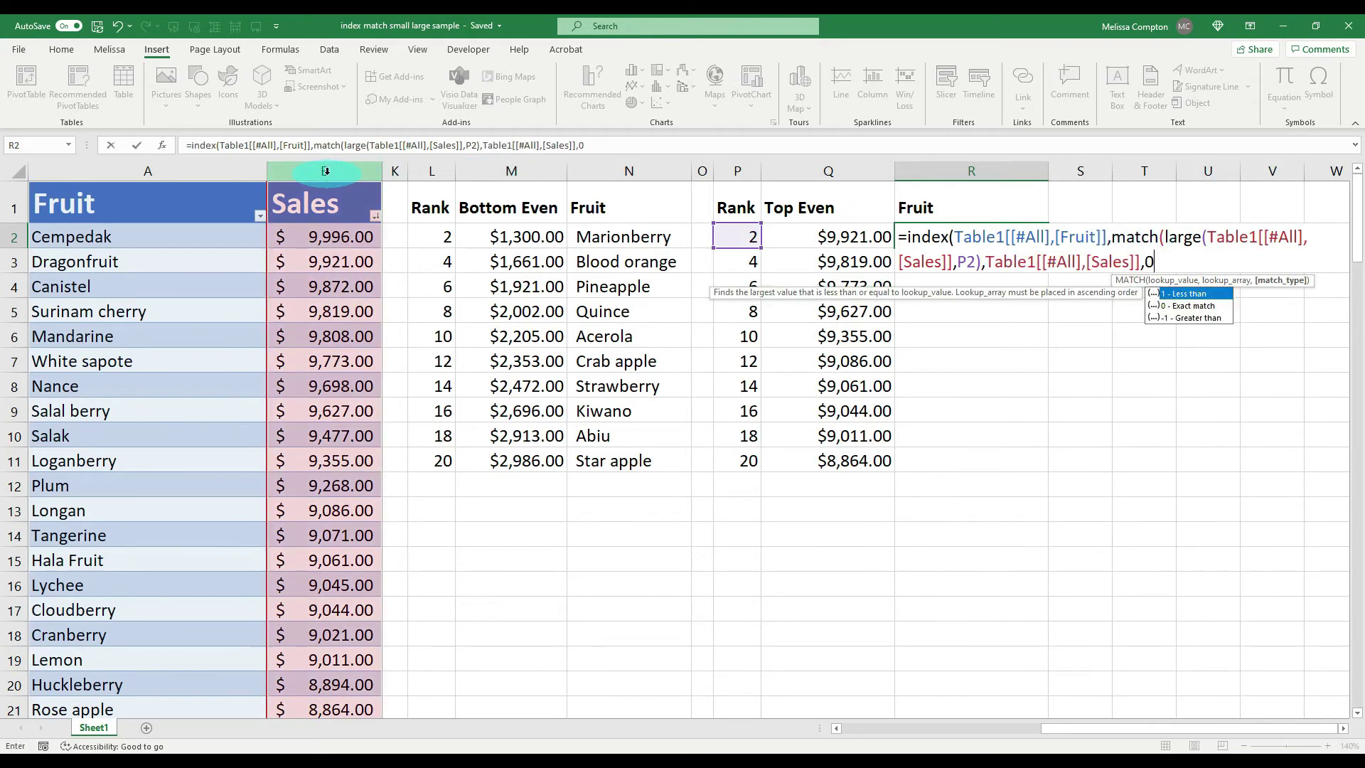
text(0))
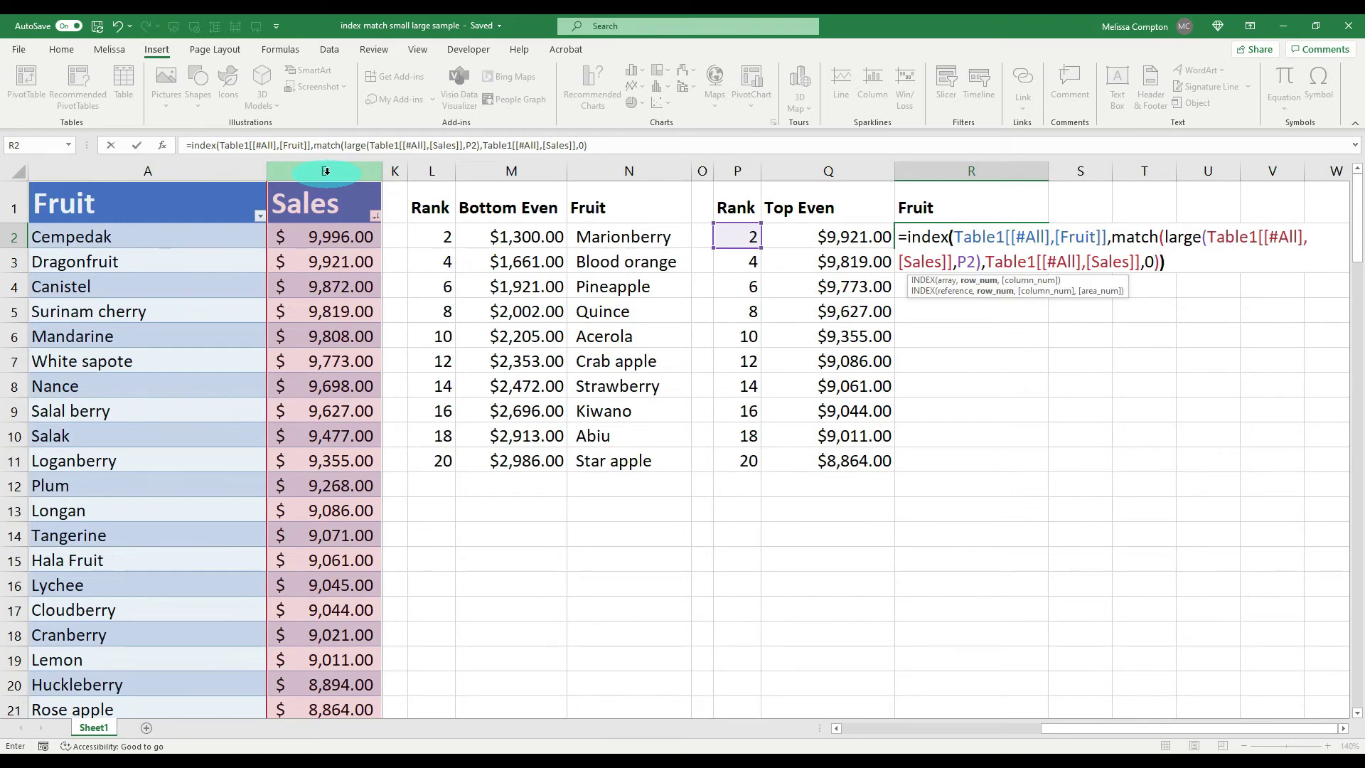
key(Return)
click(1048, 248)
drag(1048, 248, 1053, 471)
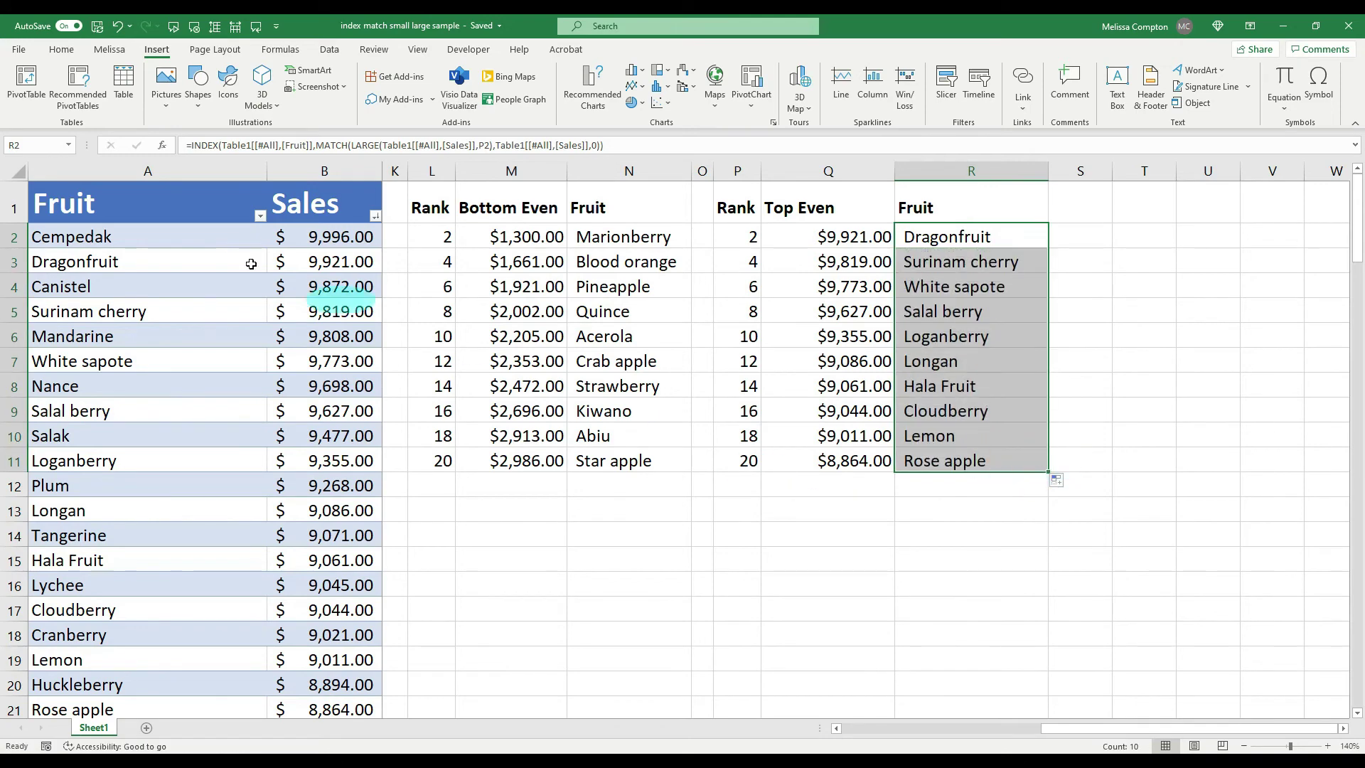
click(375, 215)
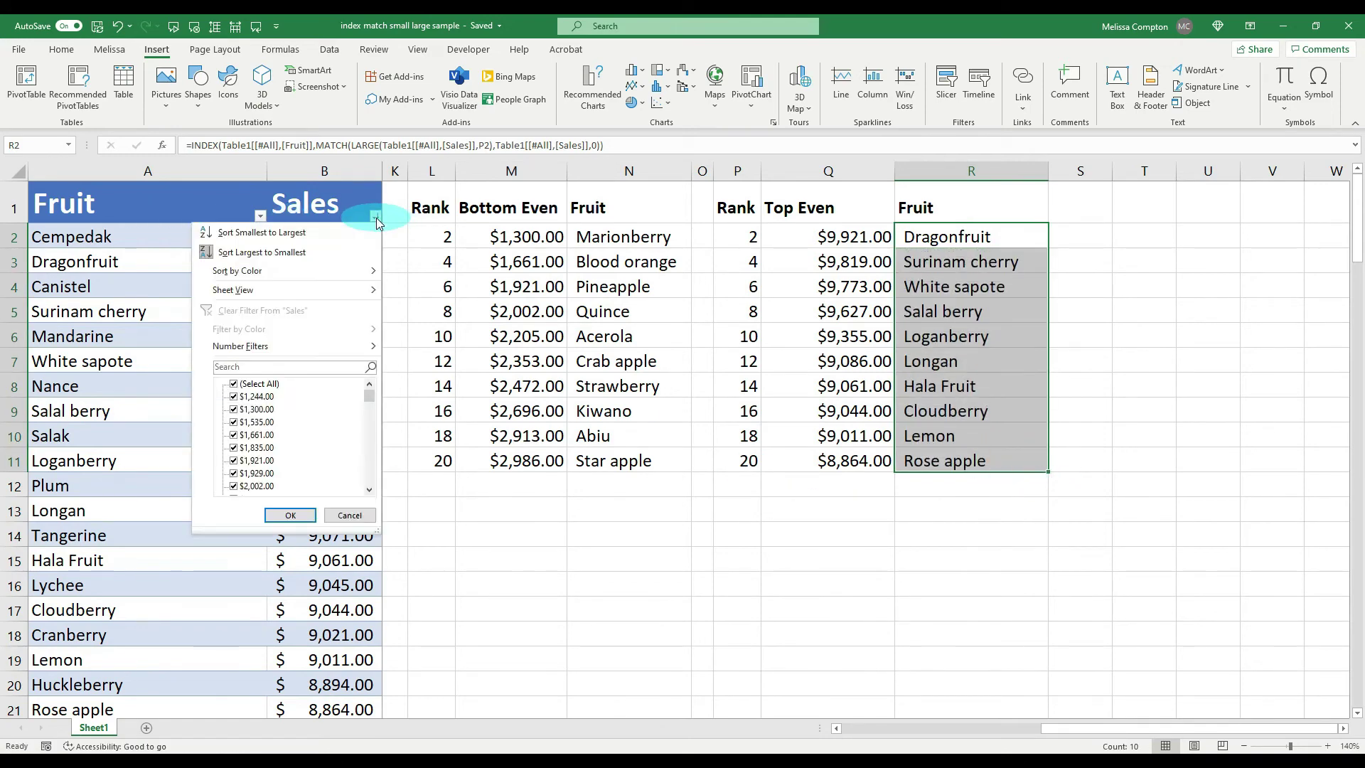
click(273, 252)
click(974, 235)
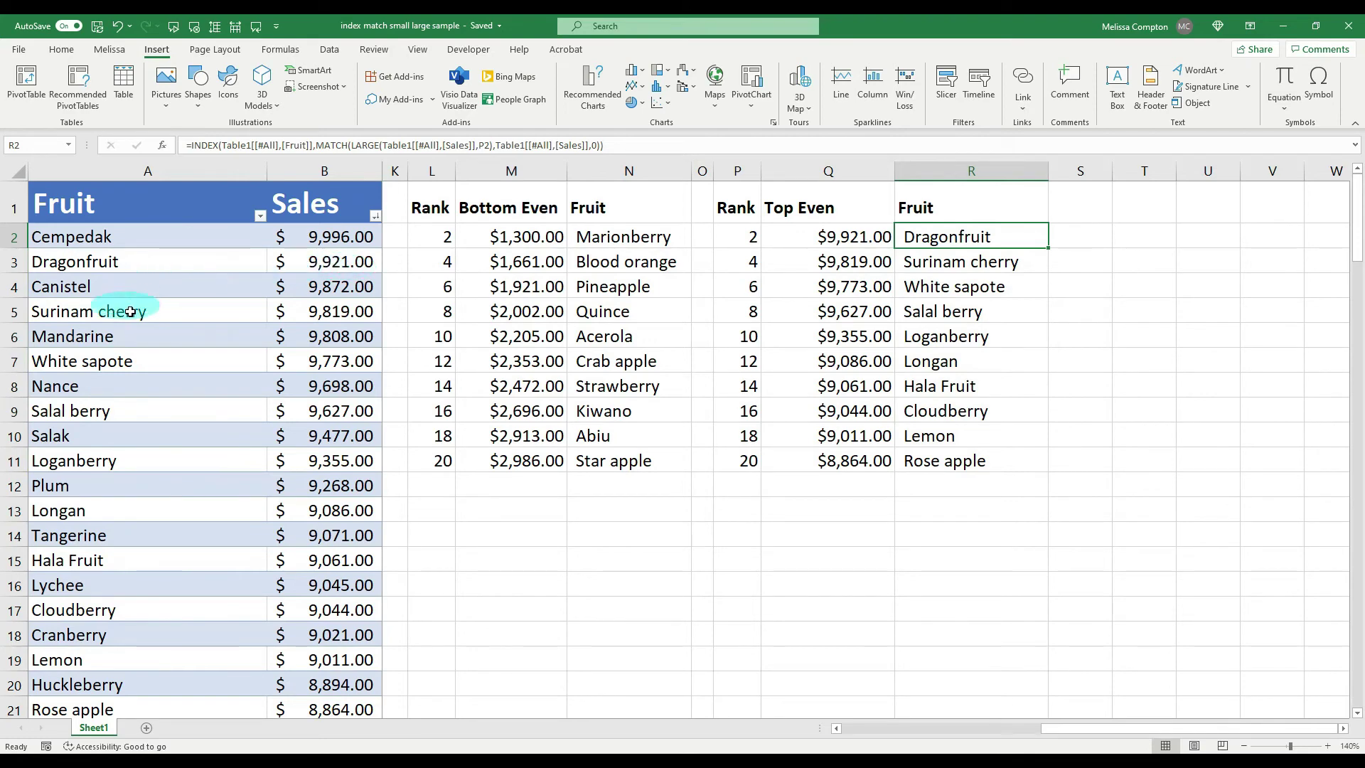
click(347, 313)
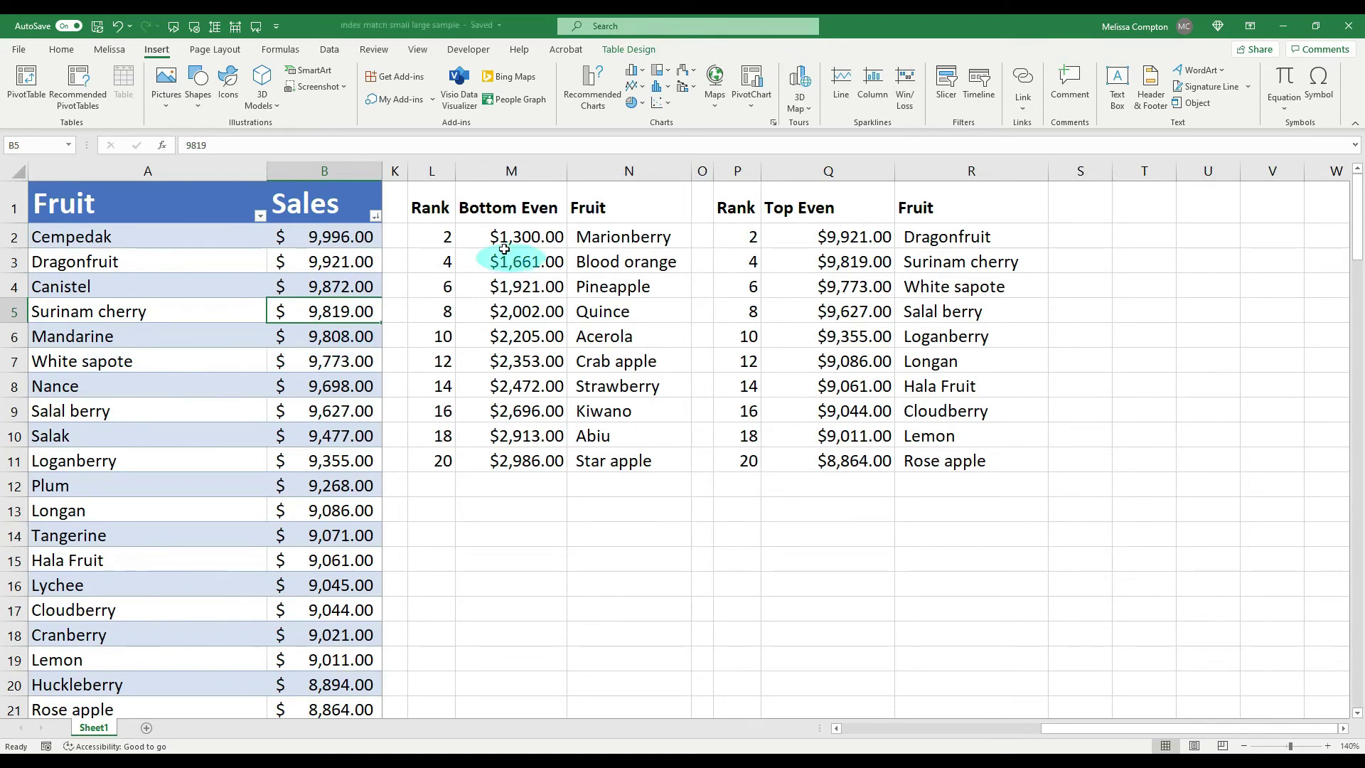
click(440, 235)
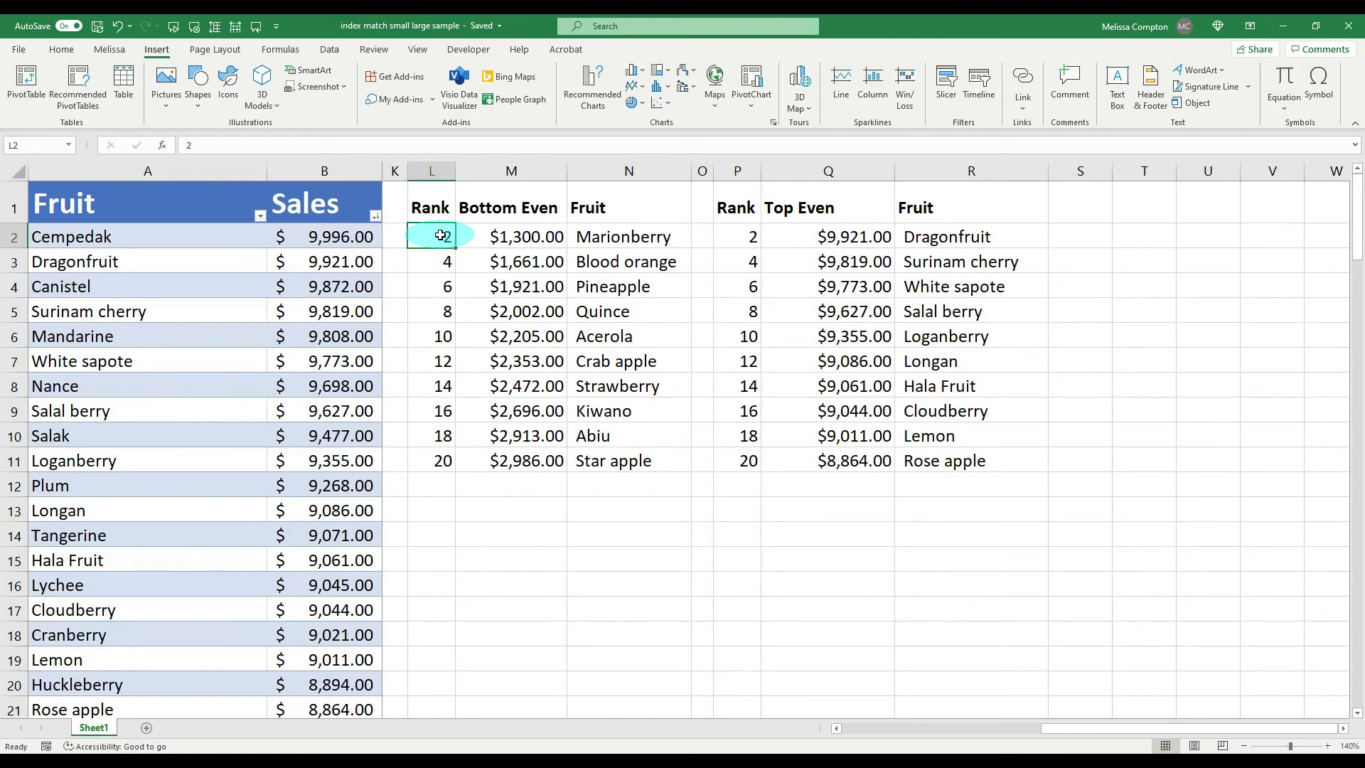
Enter Bottom Even ranks 1, 3, 5, 7, 9 into L2:L6.
text(1)
key(Return)
text(3)
key(Return)
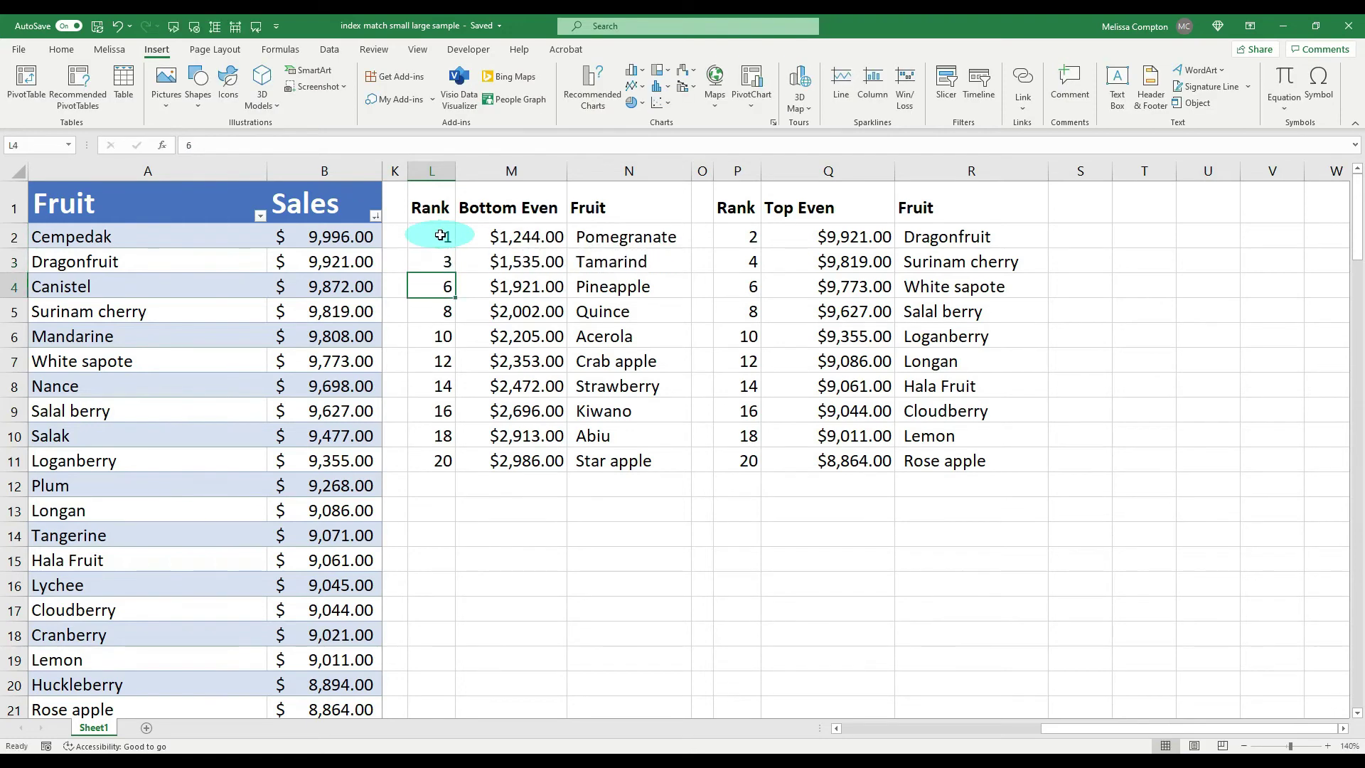
text(5)
key(Return)
text(7)
key(Return)
text(9)
key(Return)
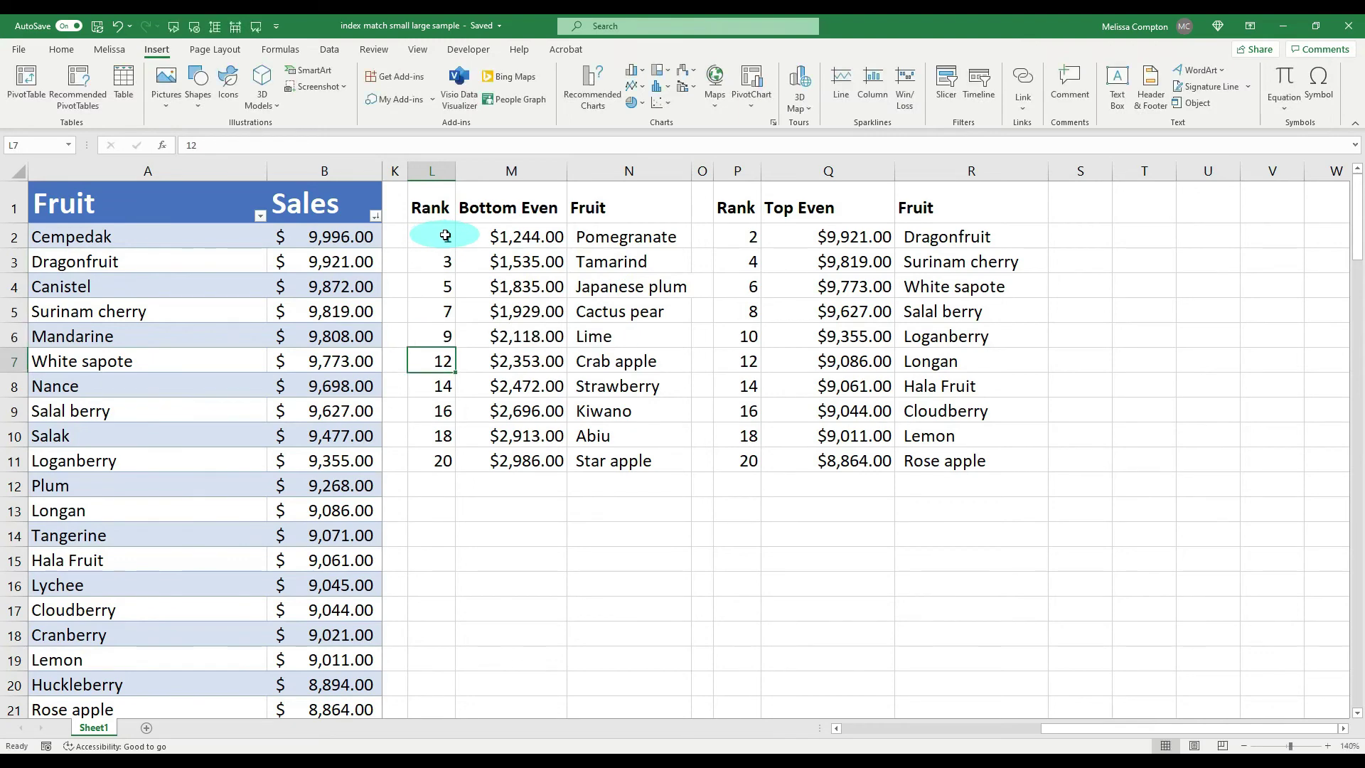
Sort the table by Sales from smallest to largest.
click(371, 219)
click(375, 220)
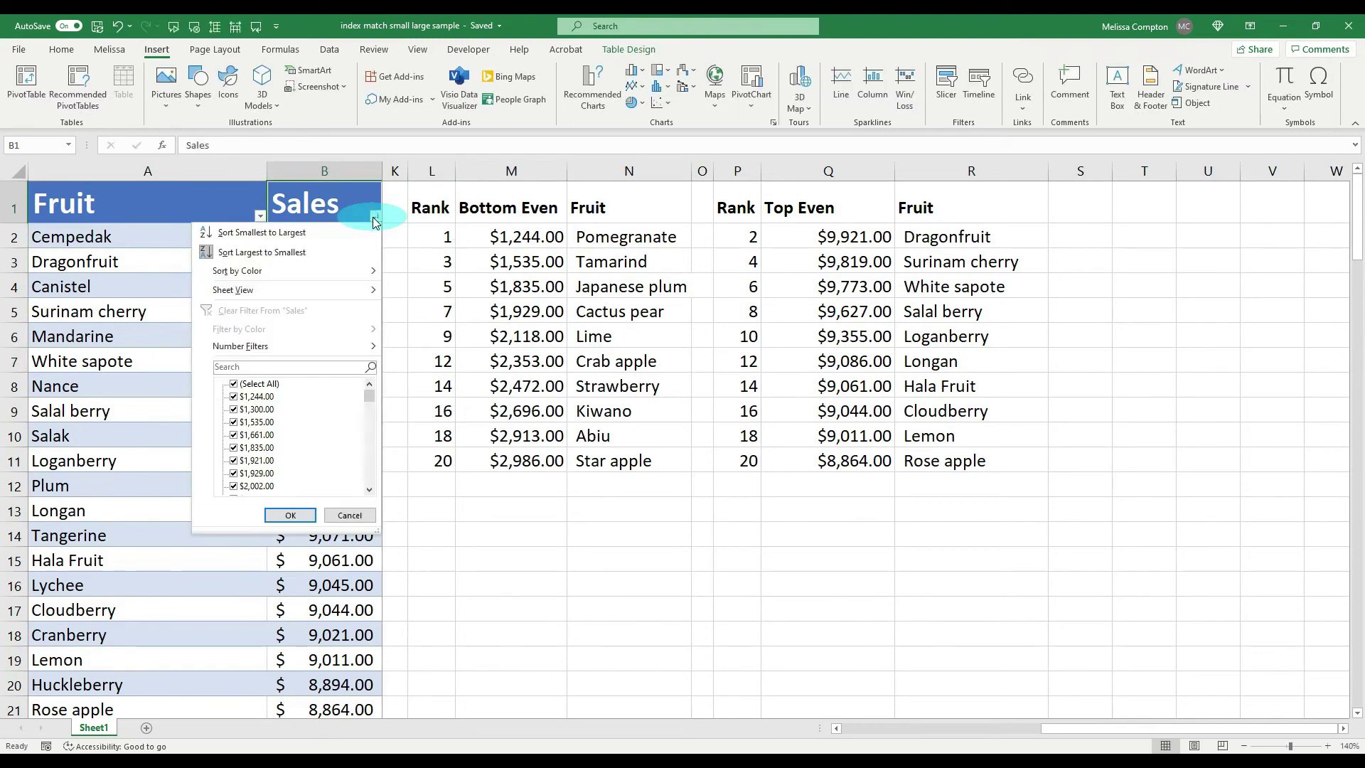
click(284, 232)
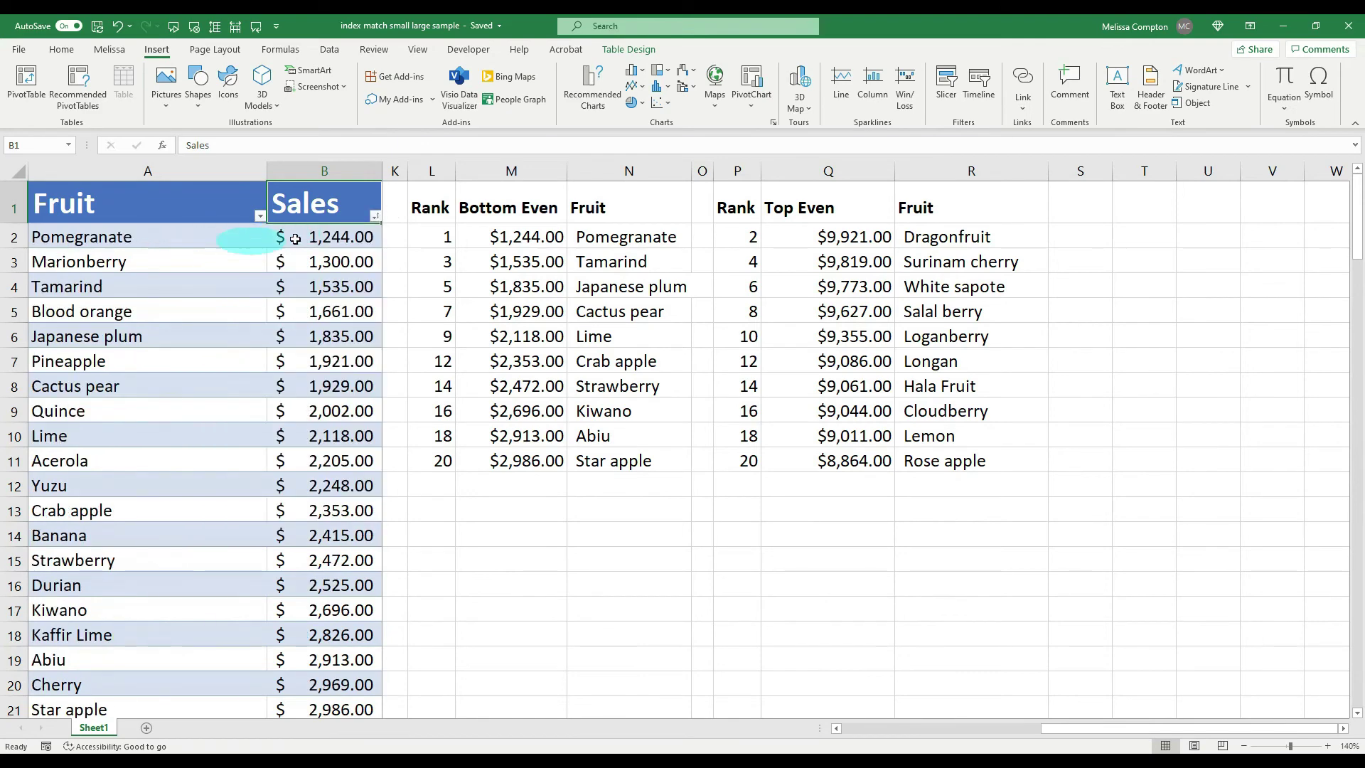